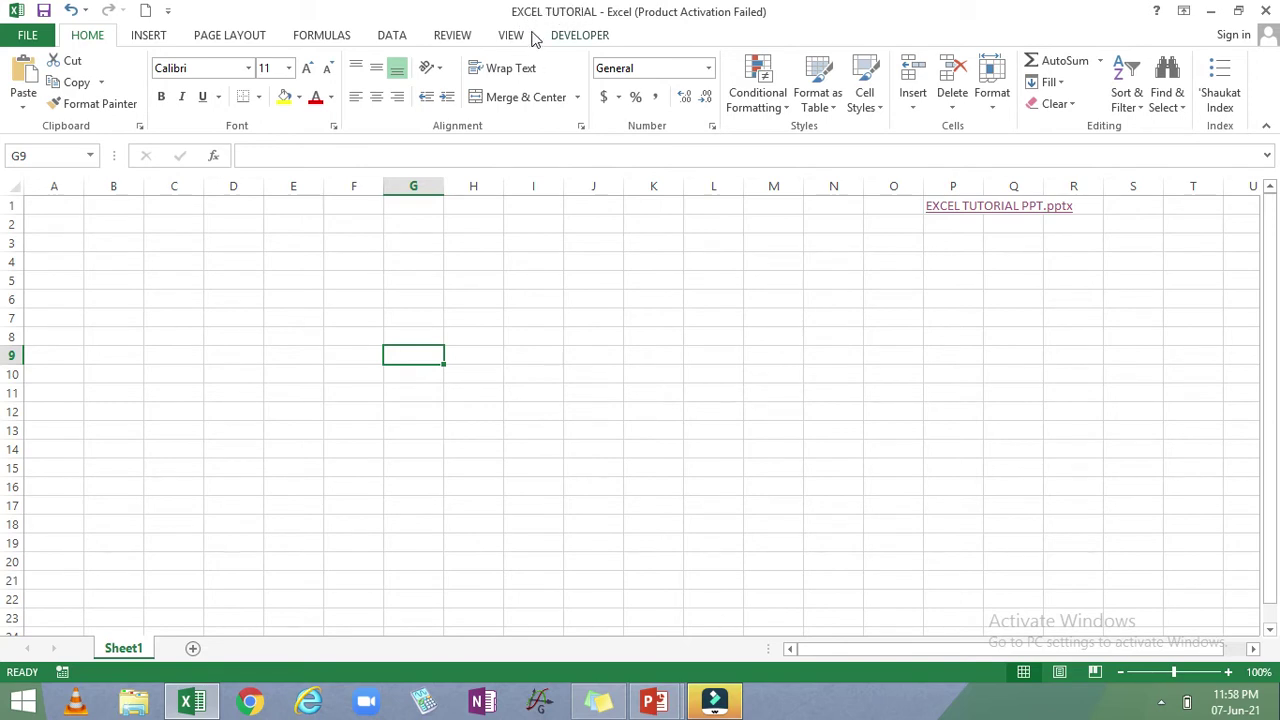
pyautogui.rightClick(876, 24)
pyautogui.click(843, 24)
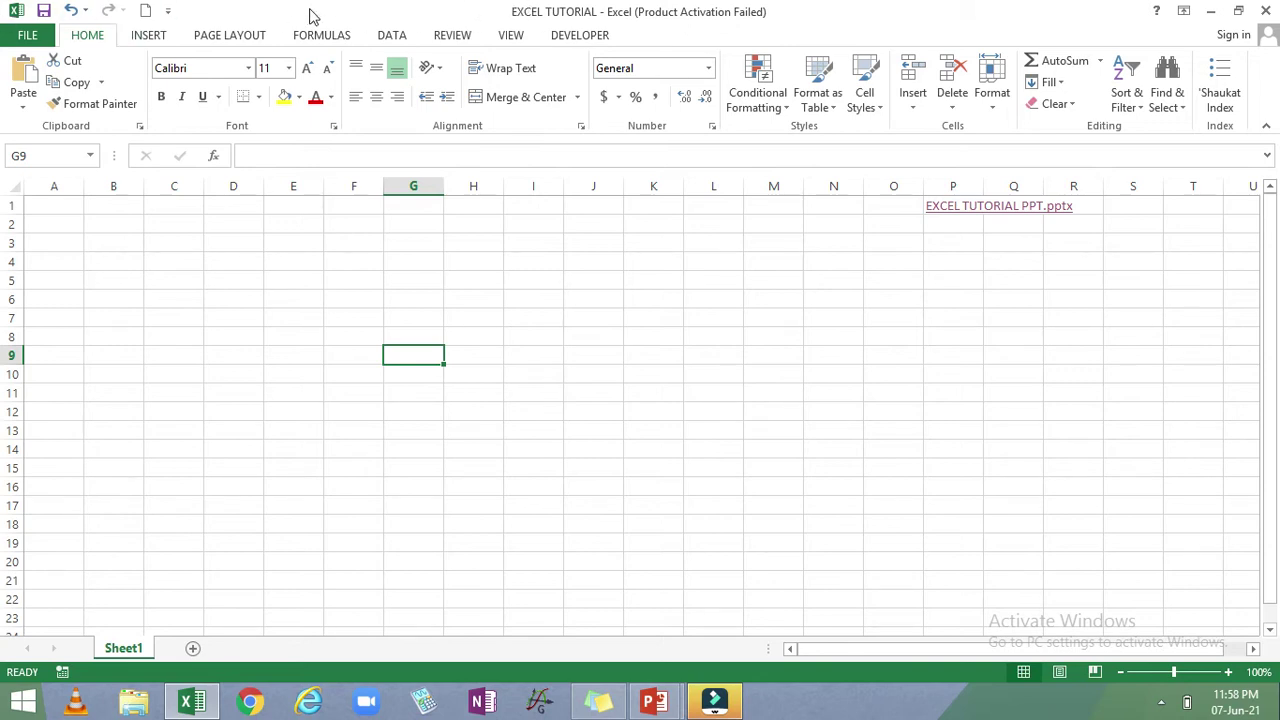
pyautogui.click(168, 12)
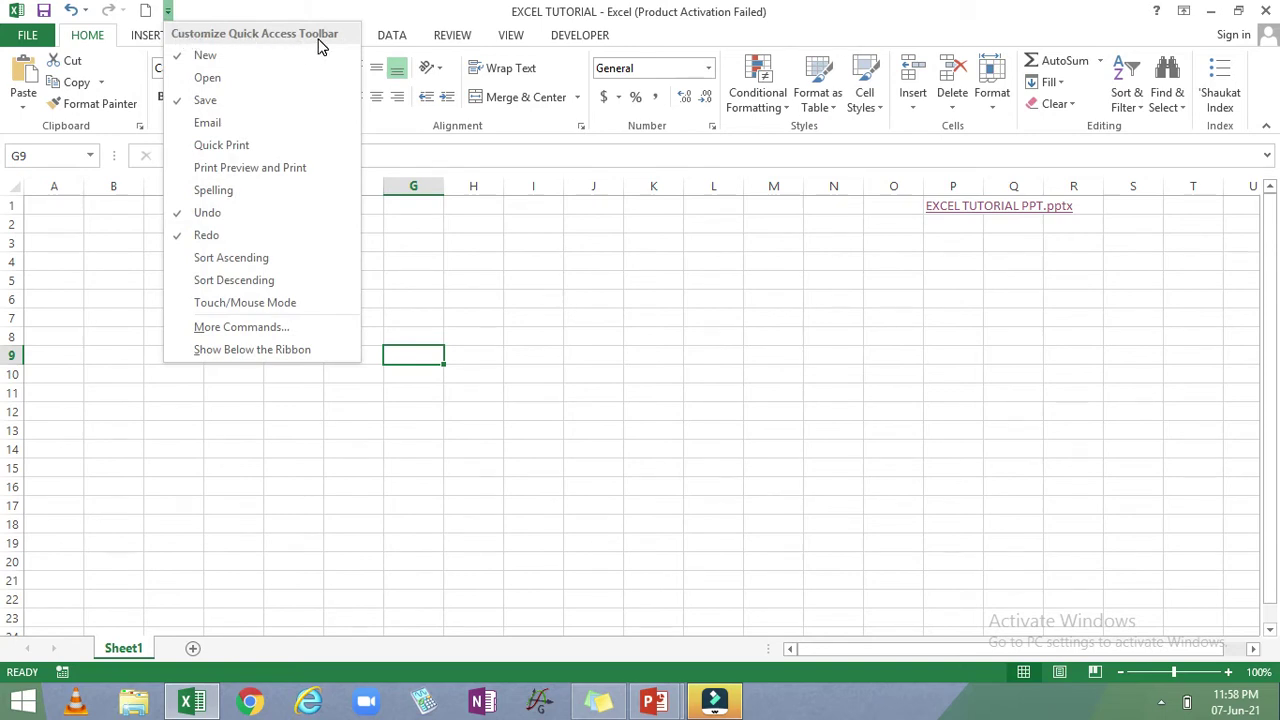
pyautogui.click(297, 11)
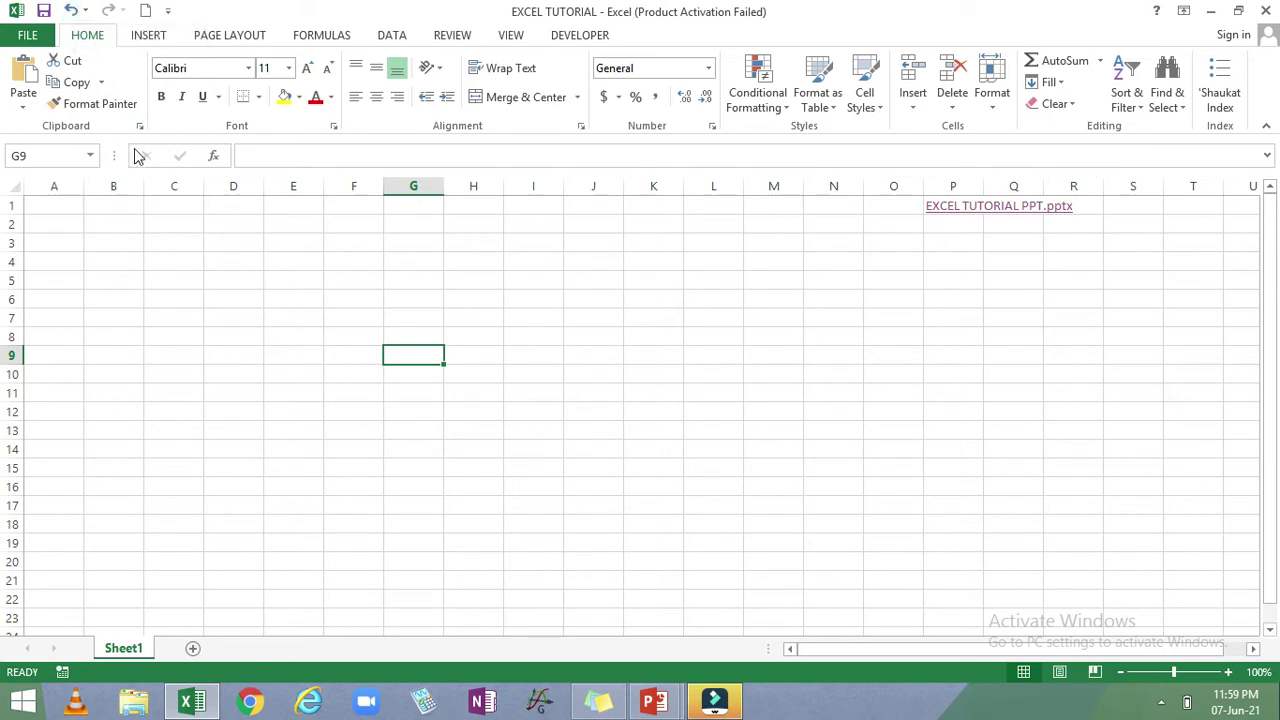
# - Save a new blank workbook as XYDS in Excel Workbook format in the EXCEL TOTORIAL folder, and close it
pyautogui.click(145, 12)
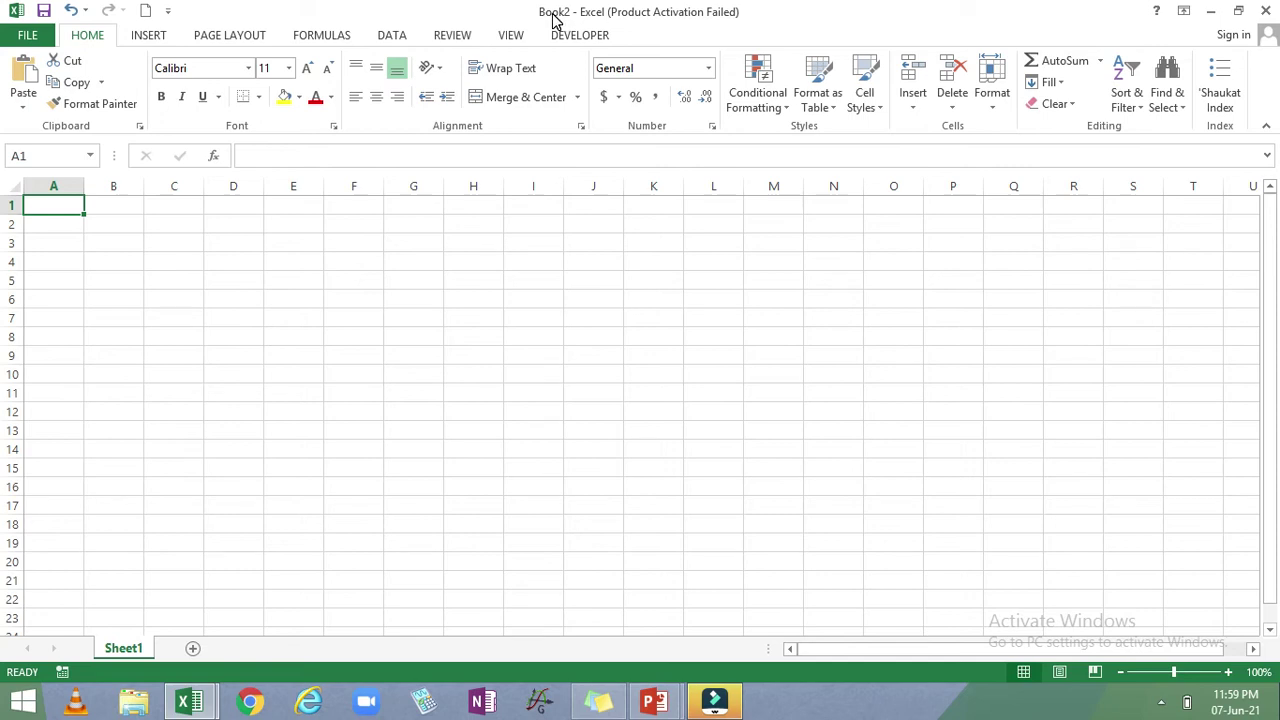
pyautogui.click(38, 40)
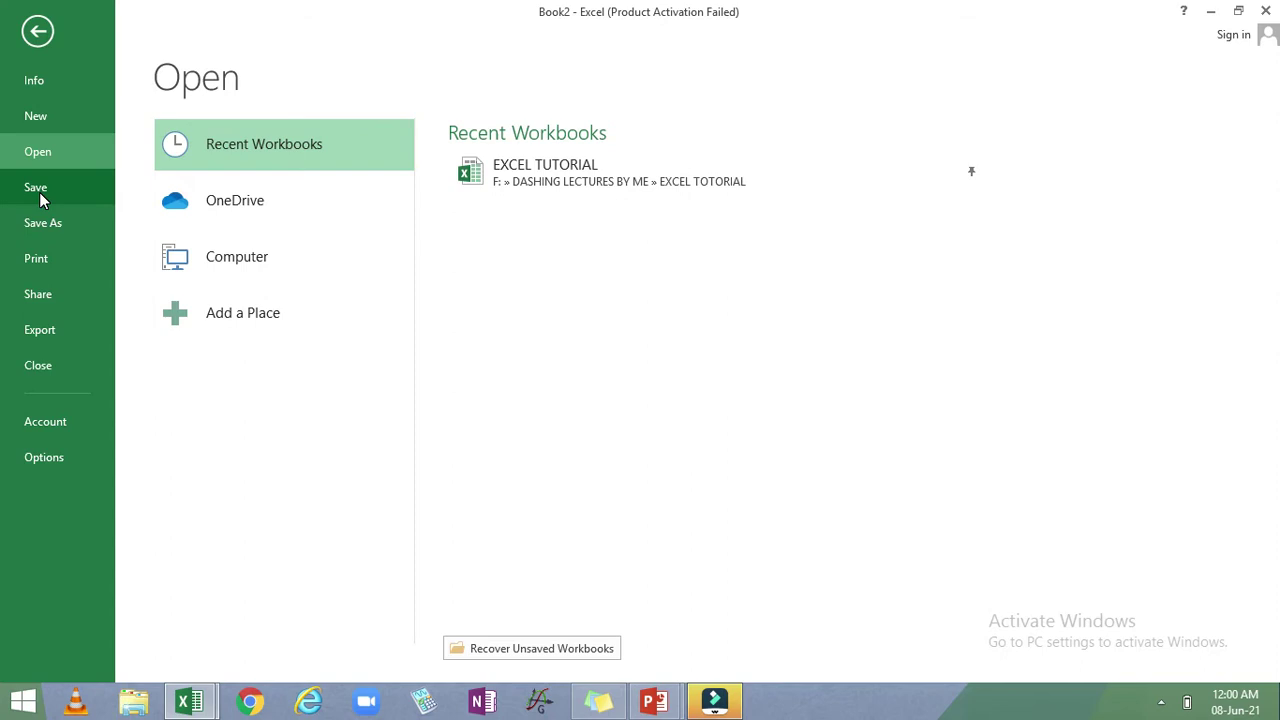
pyautogui.click(50, 224)
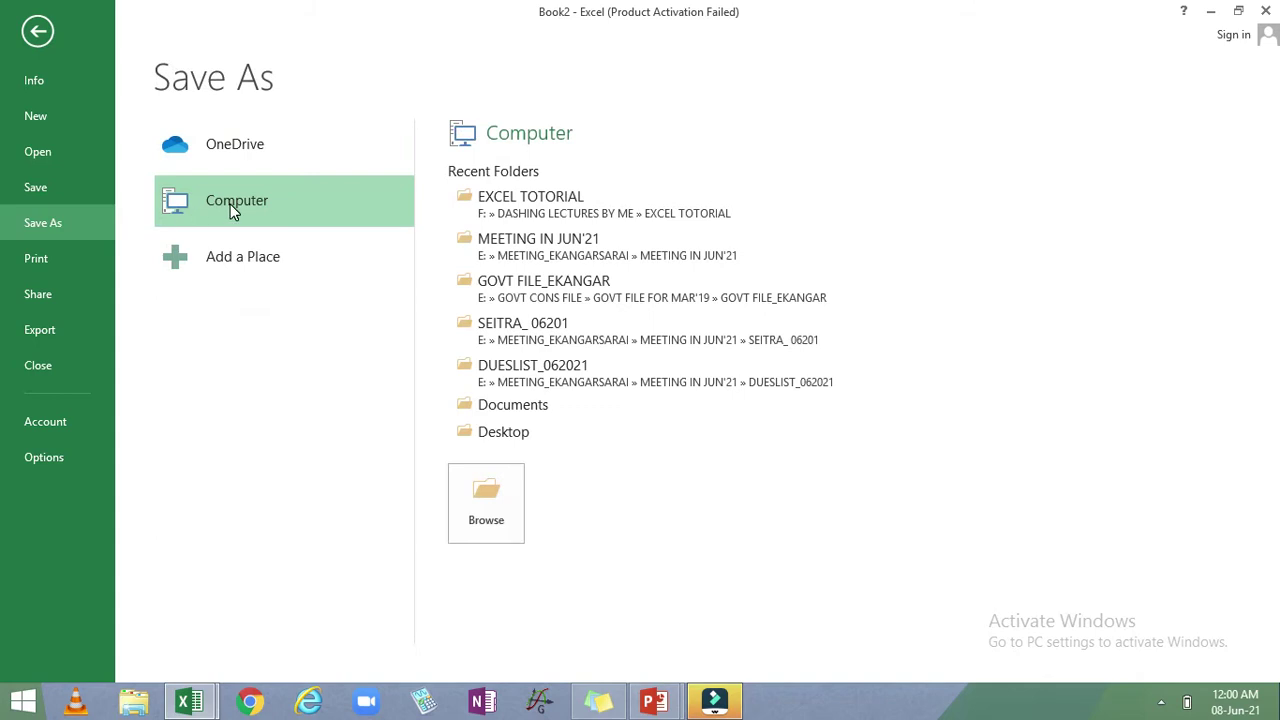
pyautogui.click(507, 197)
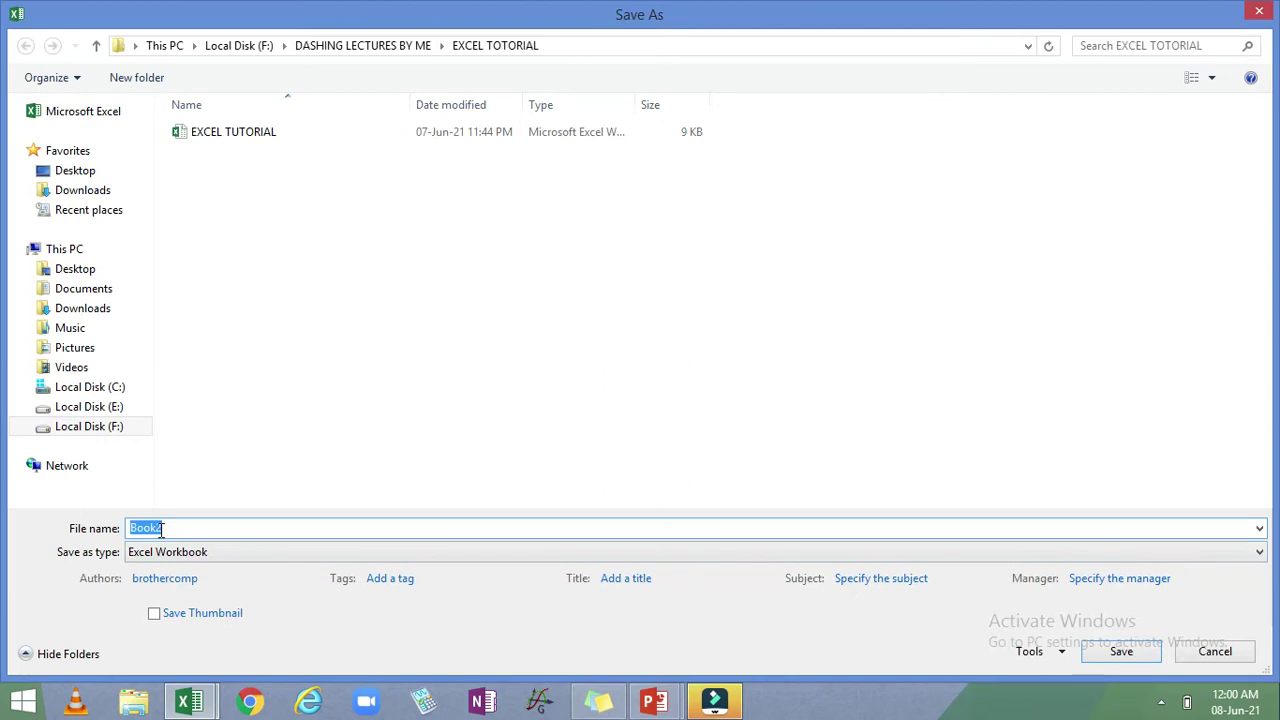
pyautogui.write('XYDS')
pyautogui.click(1233, 551)
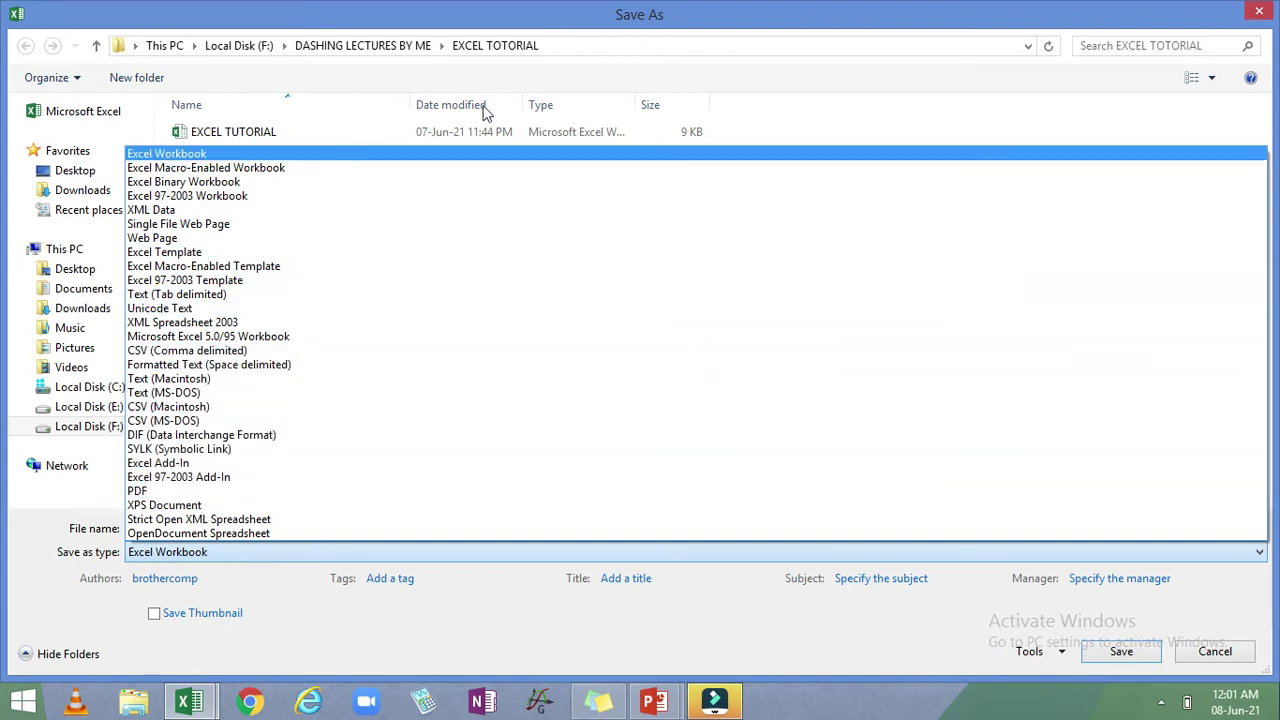
pyautogui.click(735, 104)
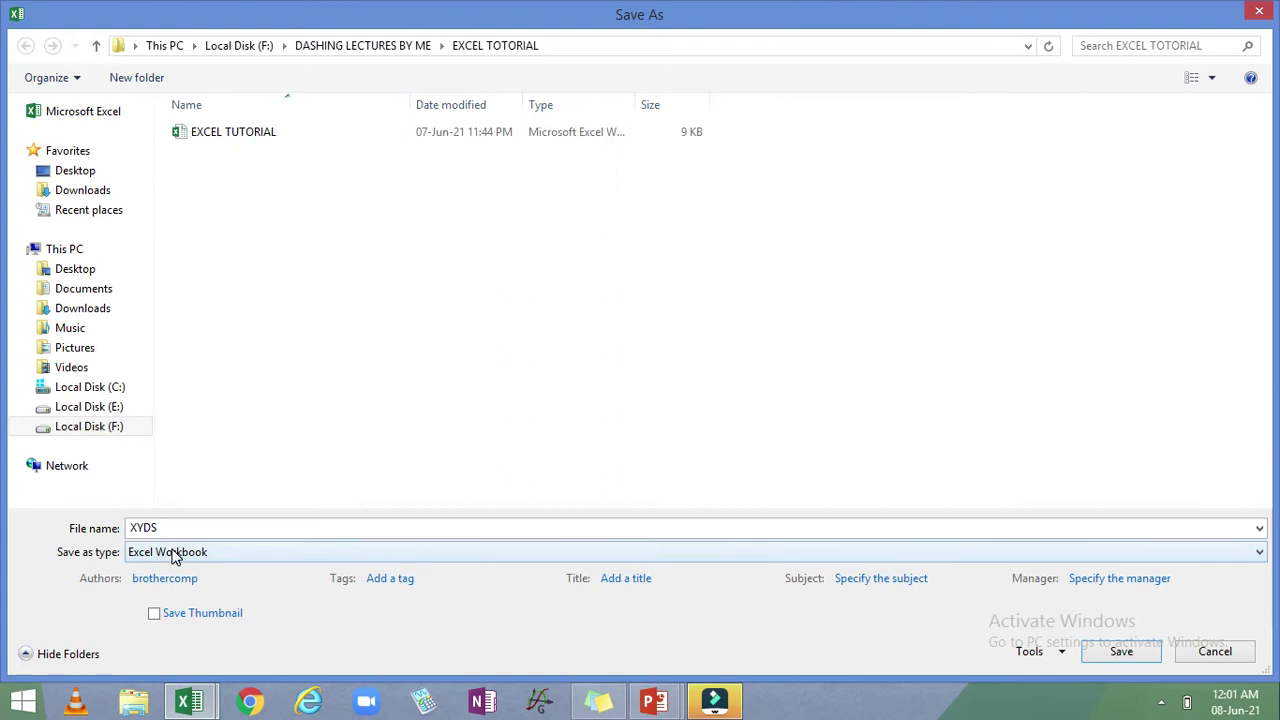
pyautogui.click(1114, 651)
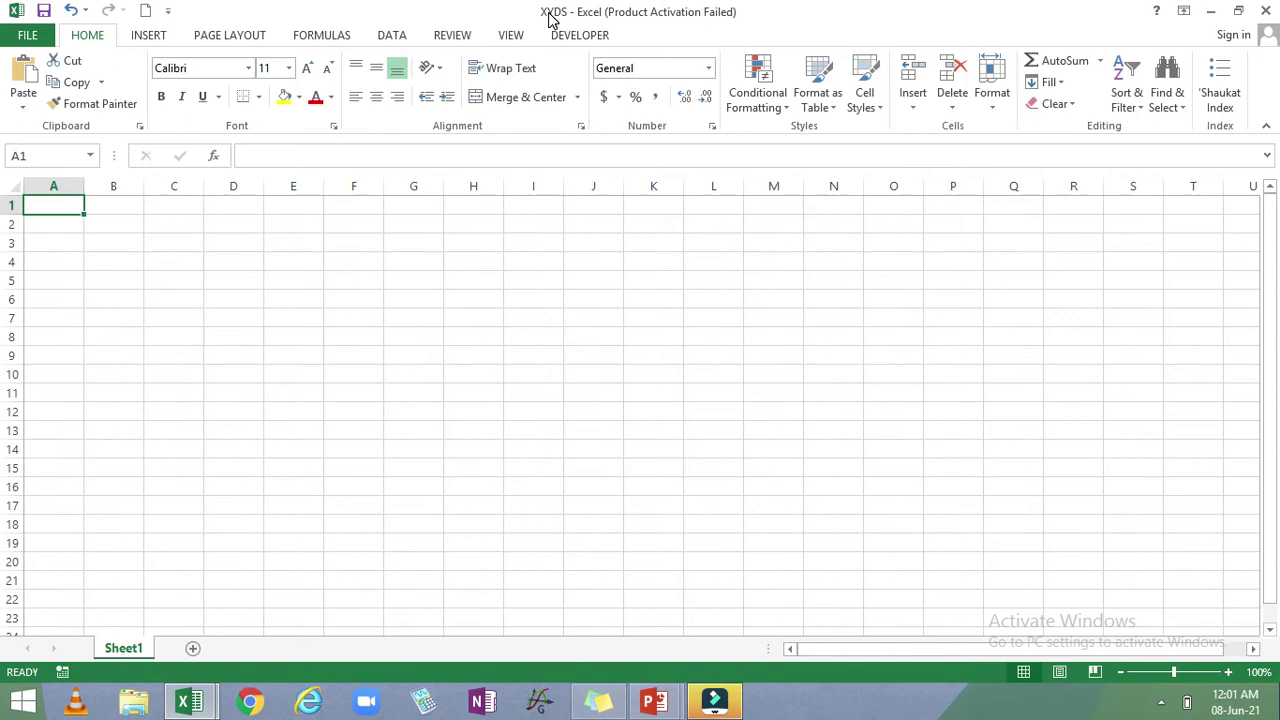
pyautogui.click(1265, 12)
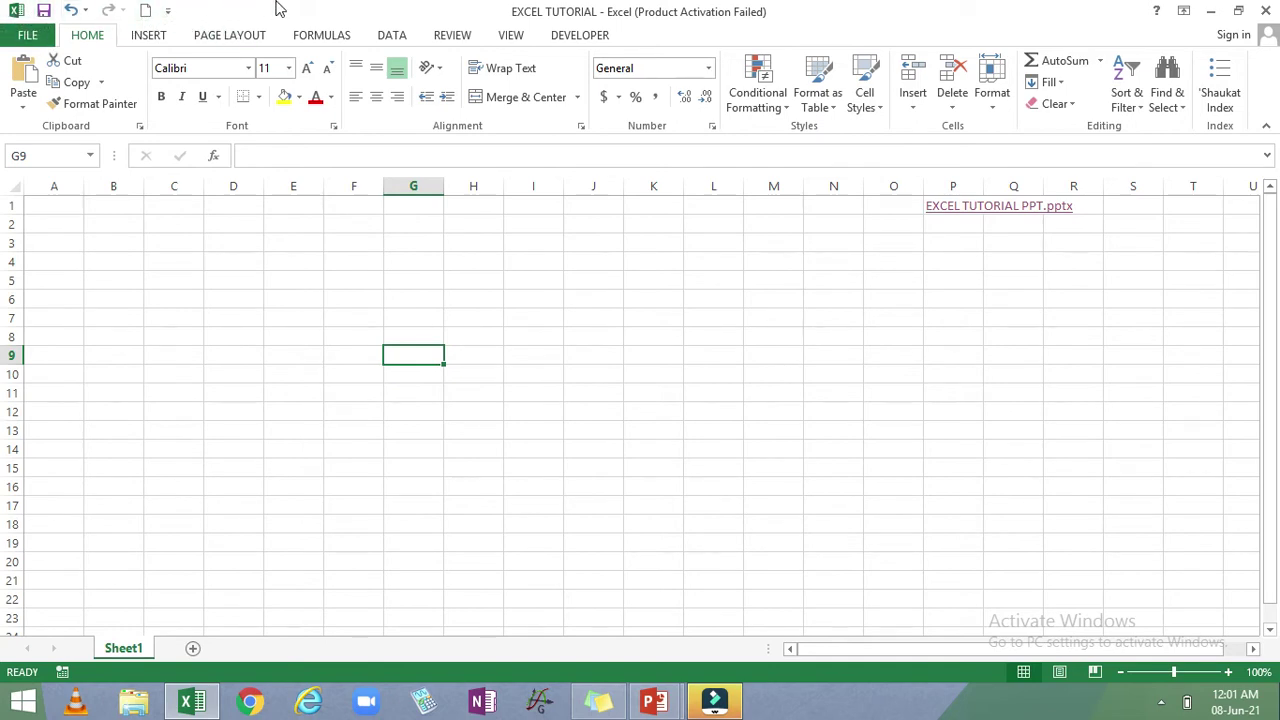
# - Add the Open command to the Quick Access Toolbar, and remove the Save command and add it back
pyautogui.click(168, 12)
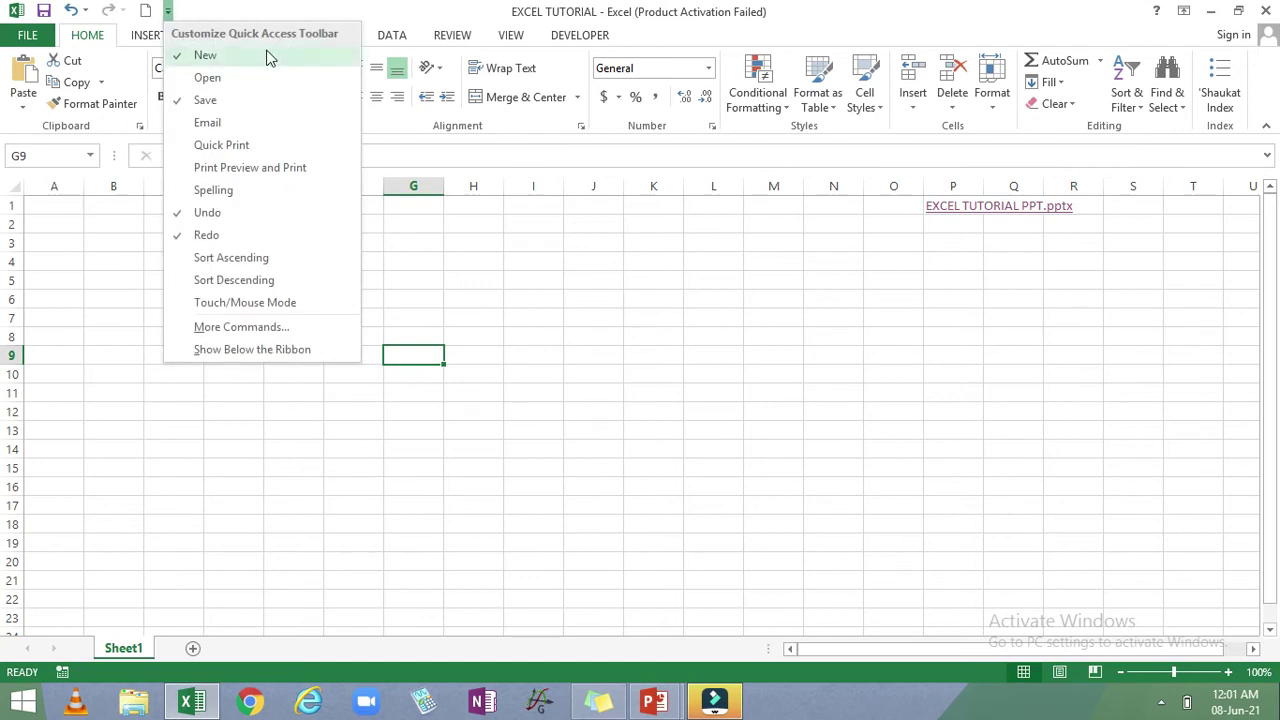
pyautogui.click(186, 80)
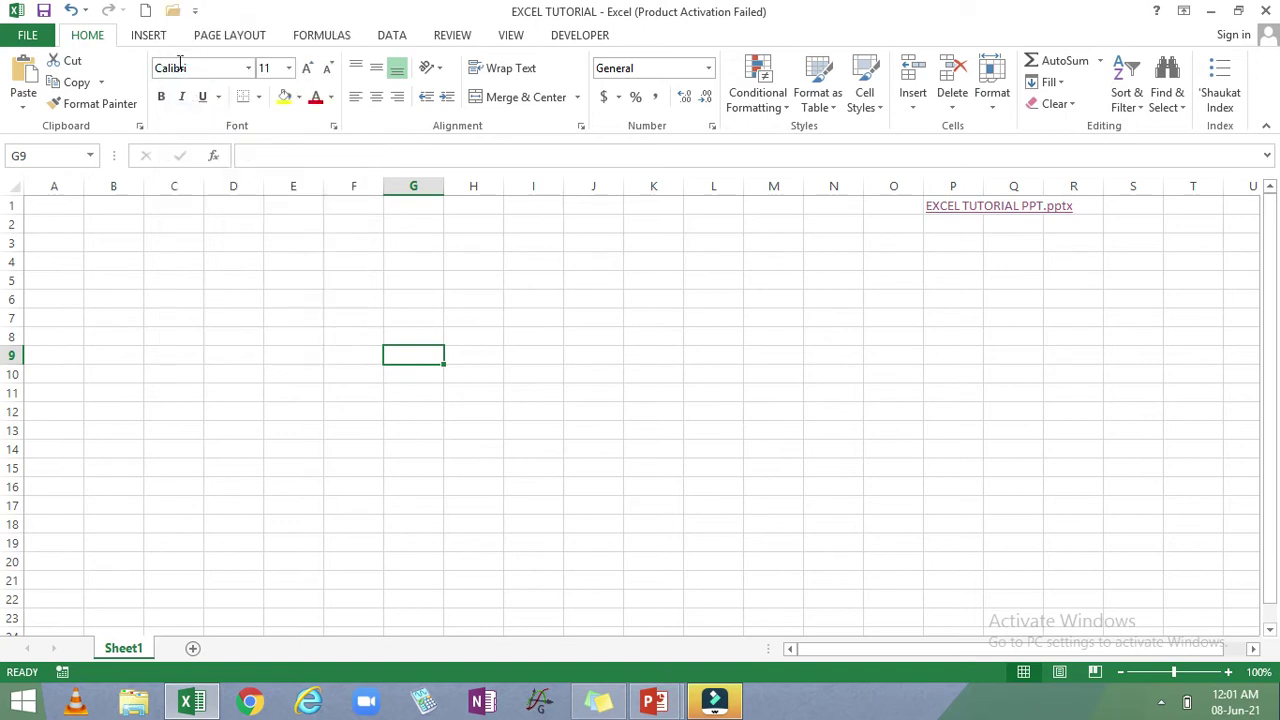
pyautogui.click(195, 10)
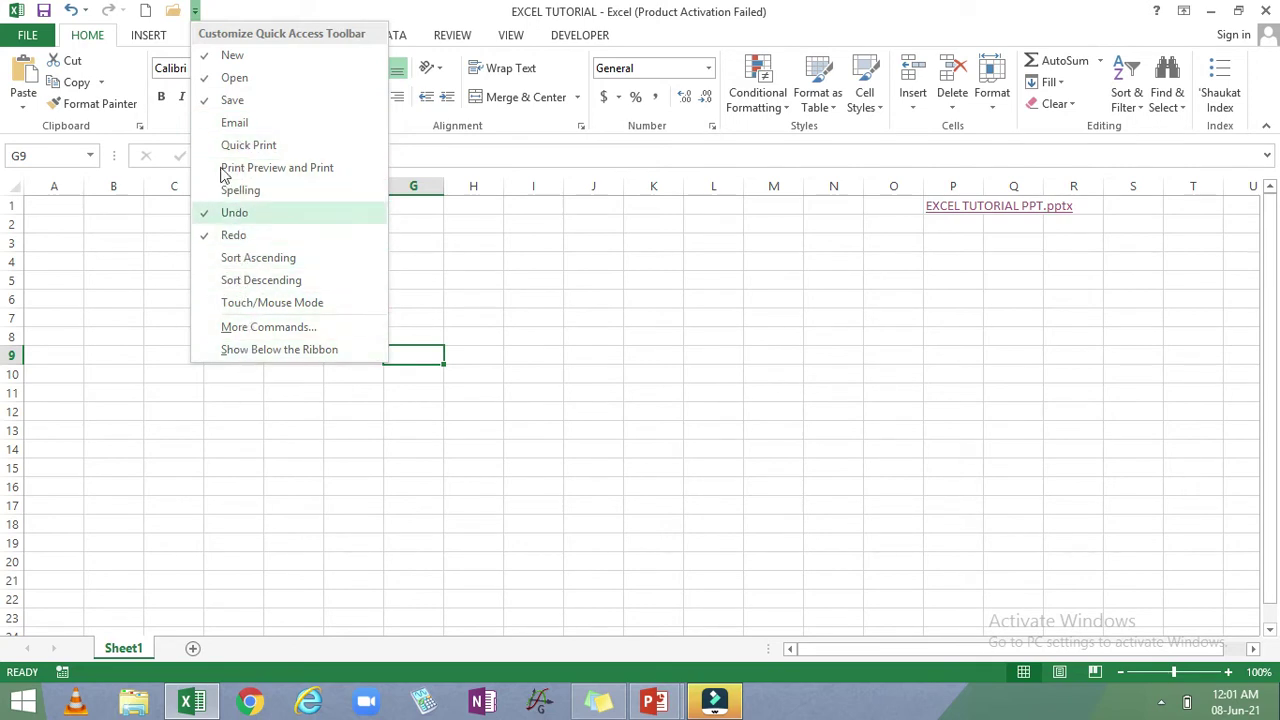
pyautogui.click(205, 104)
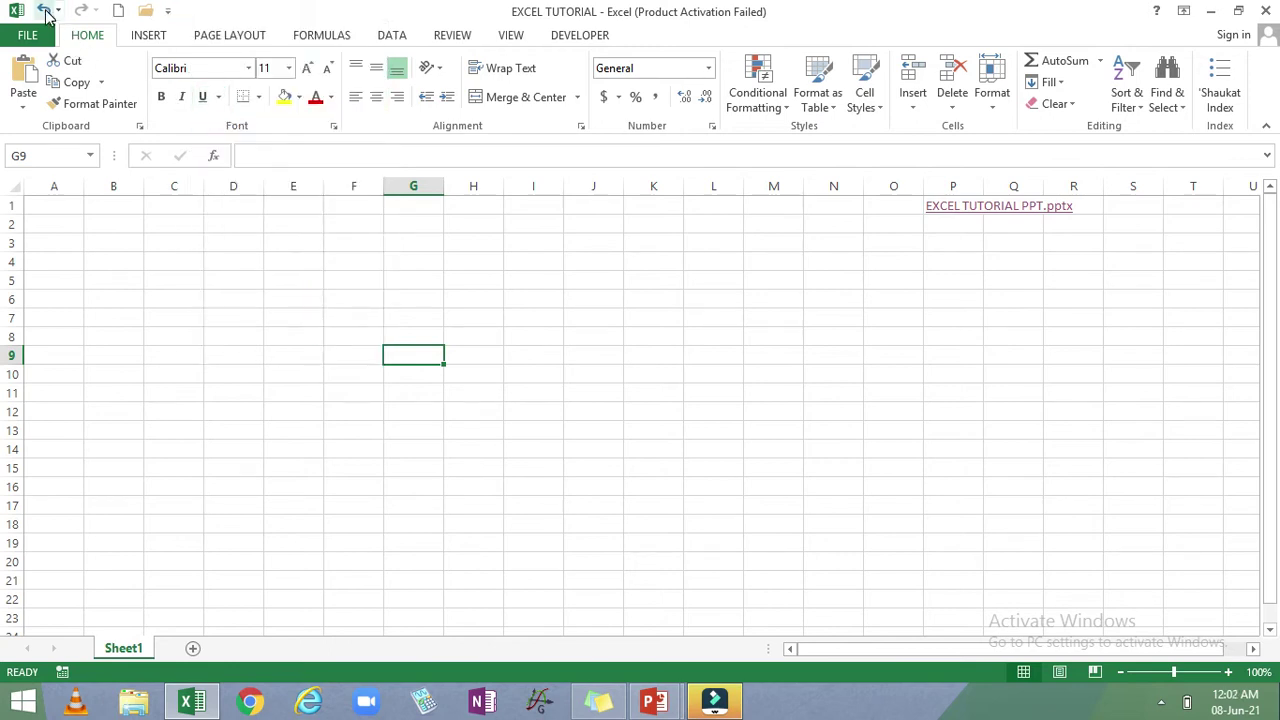
pyautogui.click(167, 11)
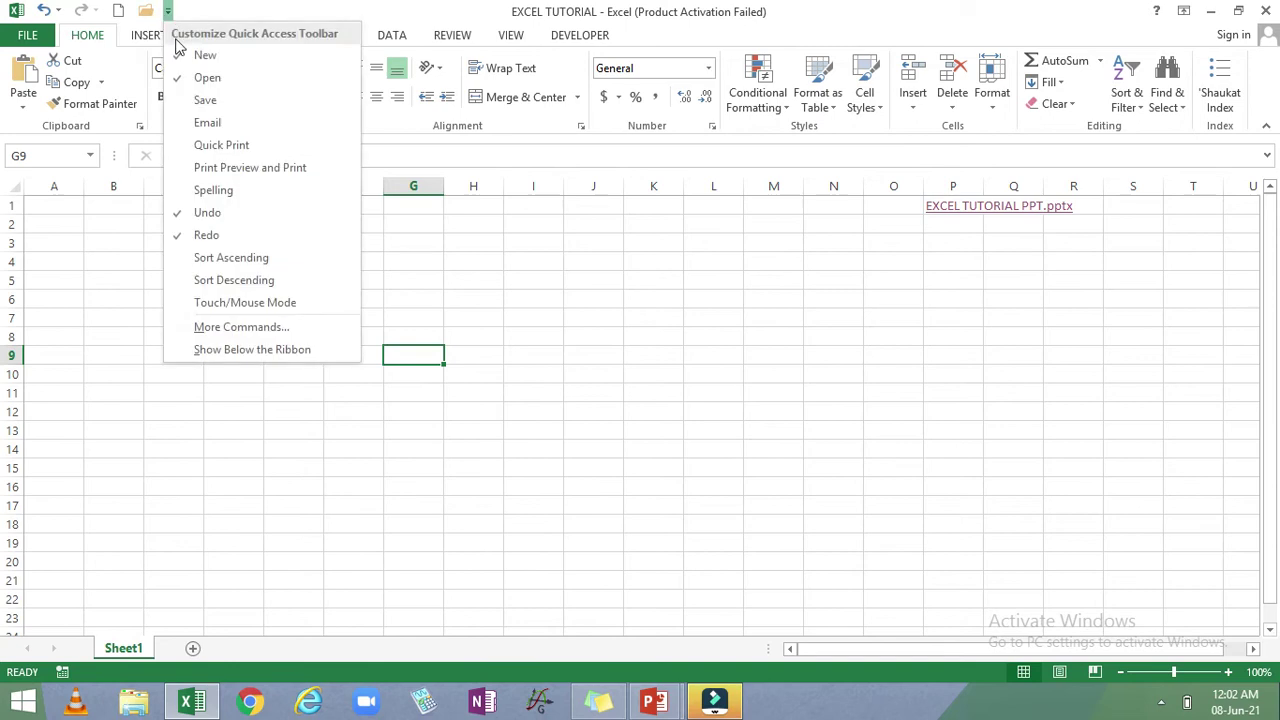
pyautogui.click(205, 100)
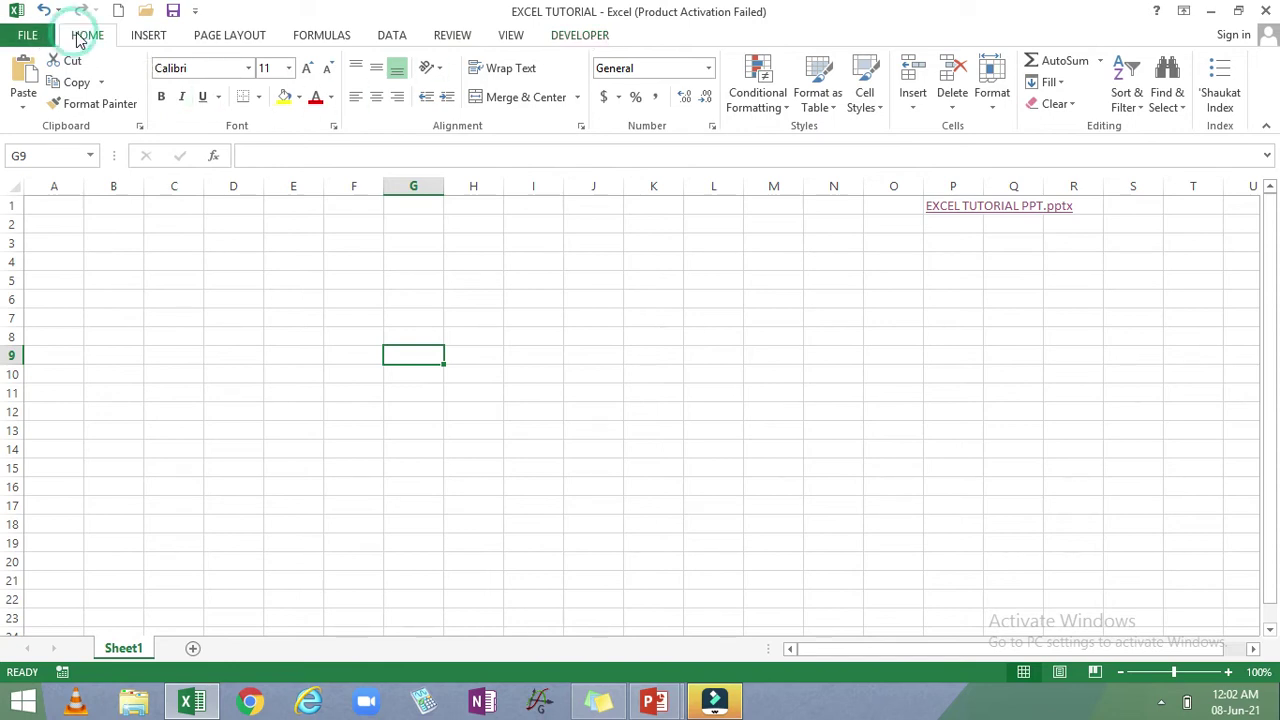
# - Look through the ribbon categories one after another from Insert to Developer, and return to Home
pyautogui.click(150, 35)
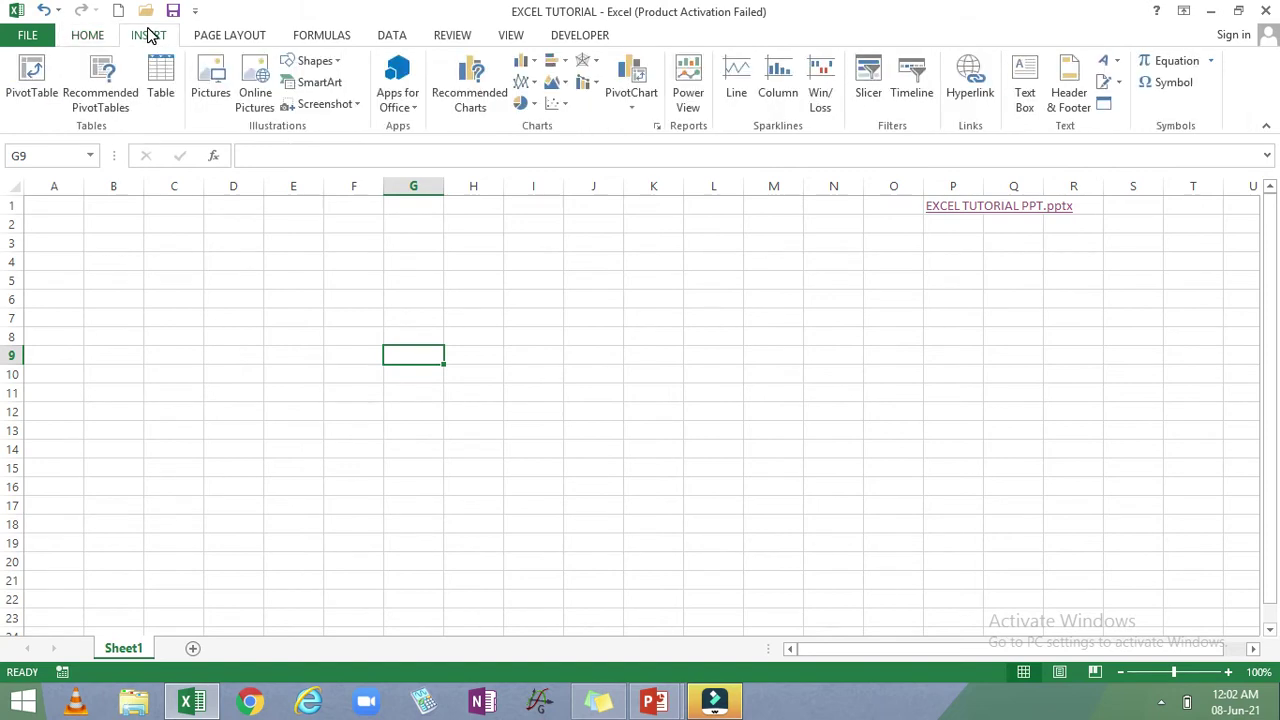
pyautogui.click(238, 38)
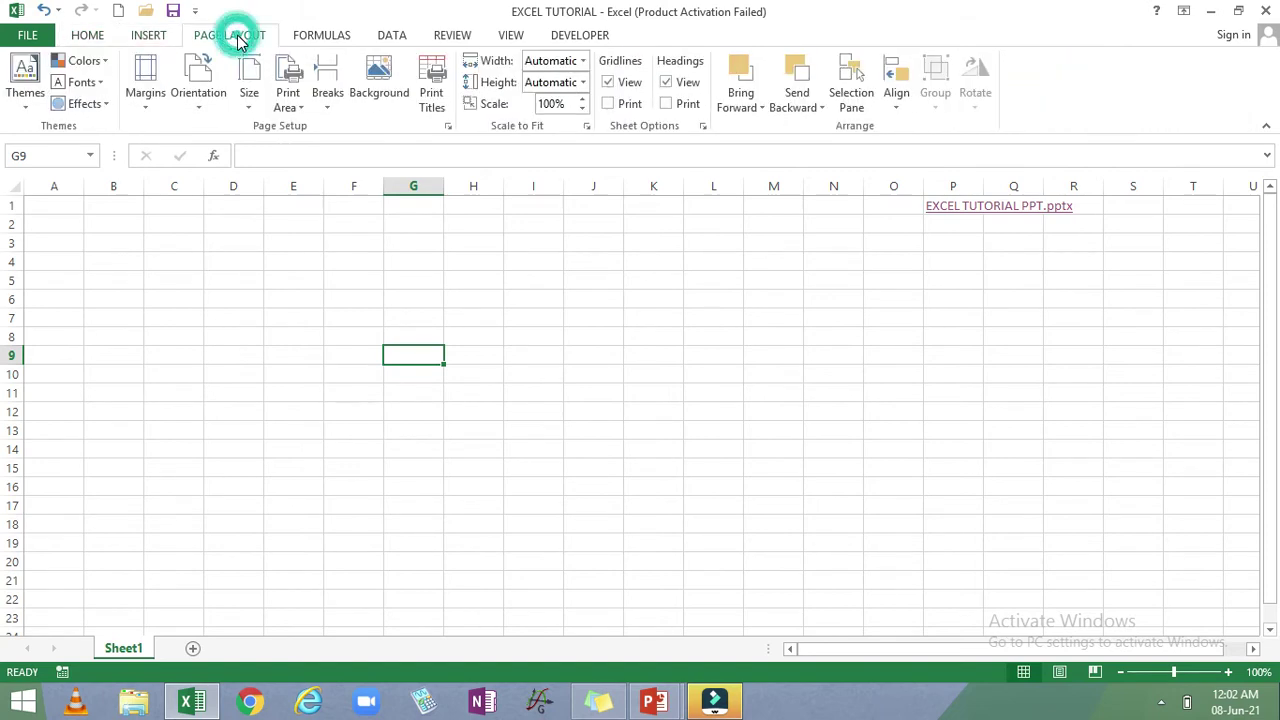
pyautogui.click(323, 40)
pyautogui.click(395, 37)
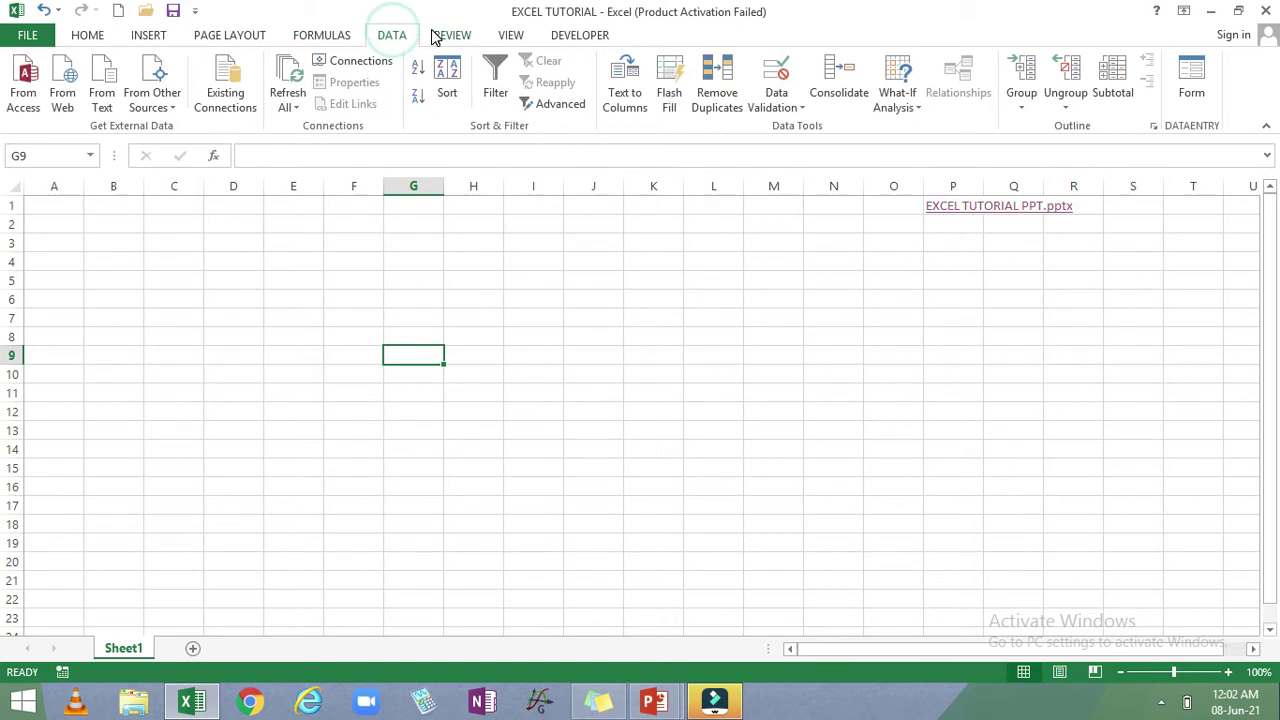
pyautogui.click(440, 37)
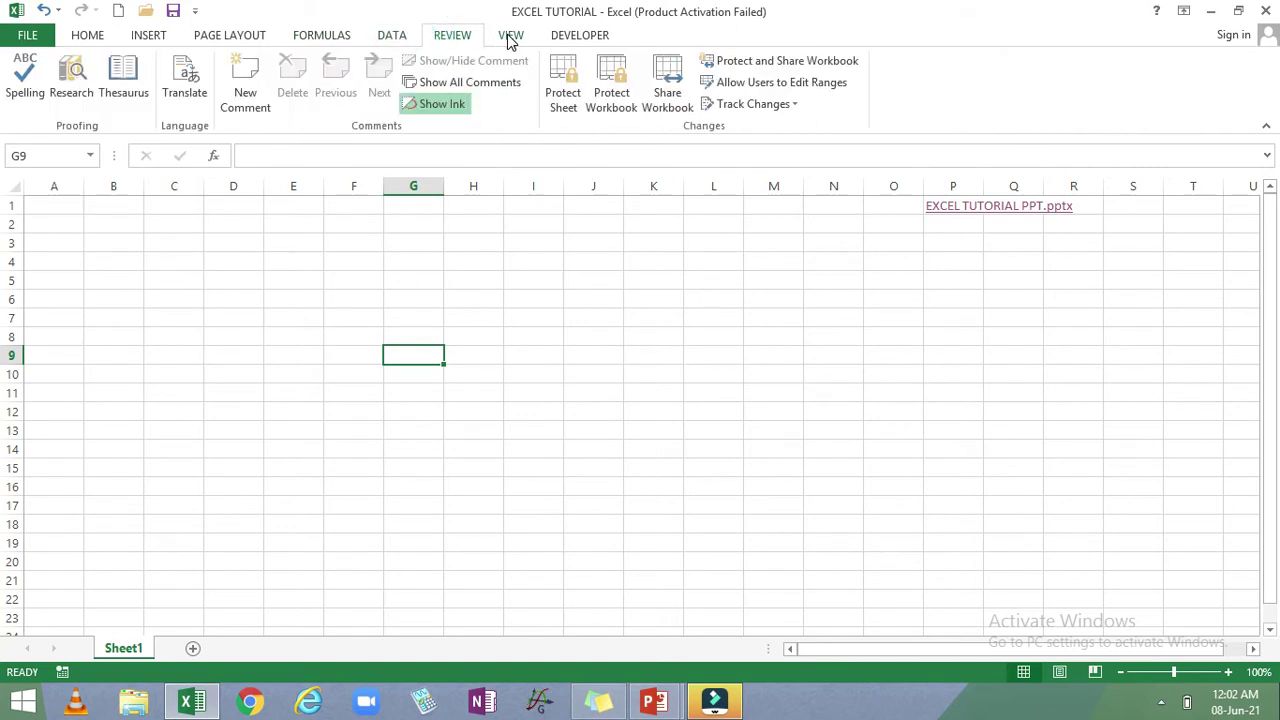
pyautogui.click(510, 38)
pyautogui.click(586, 42)
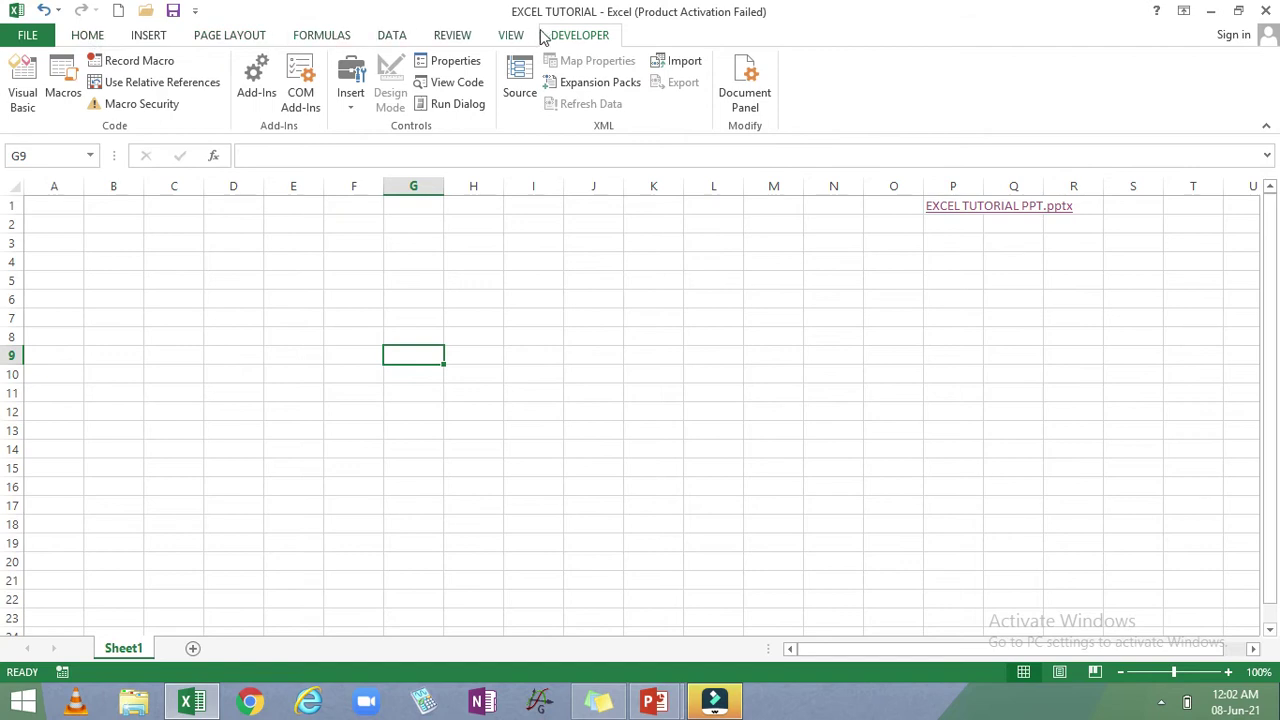
pyautogui.click(104, 38)
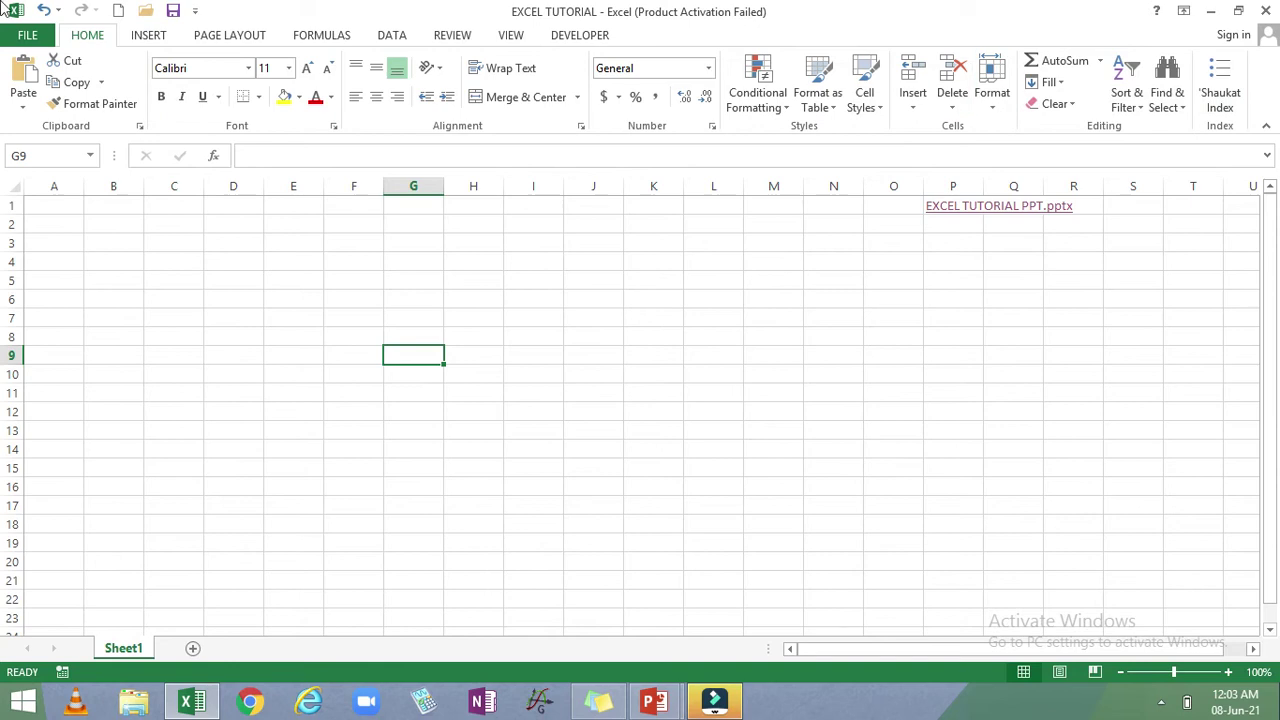
# - Examine the command groups within each ribbon category from Insert to Developer, ending back on Home
pyautogui.click(150, 35)
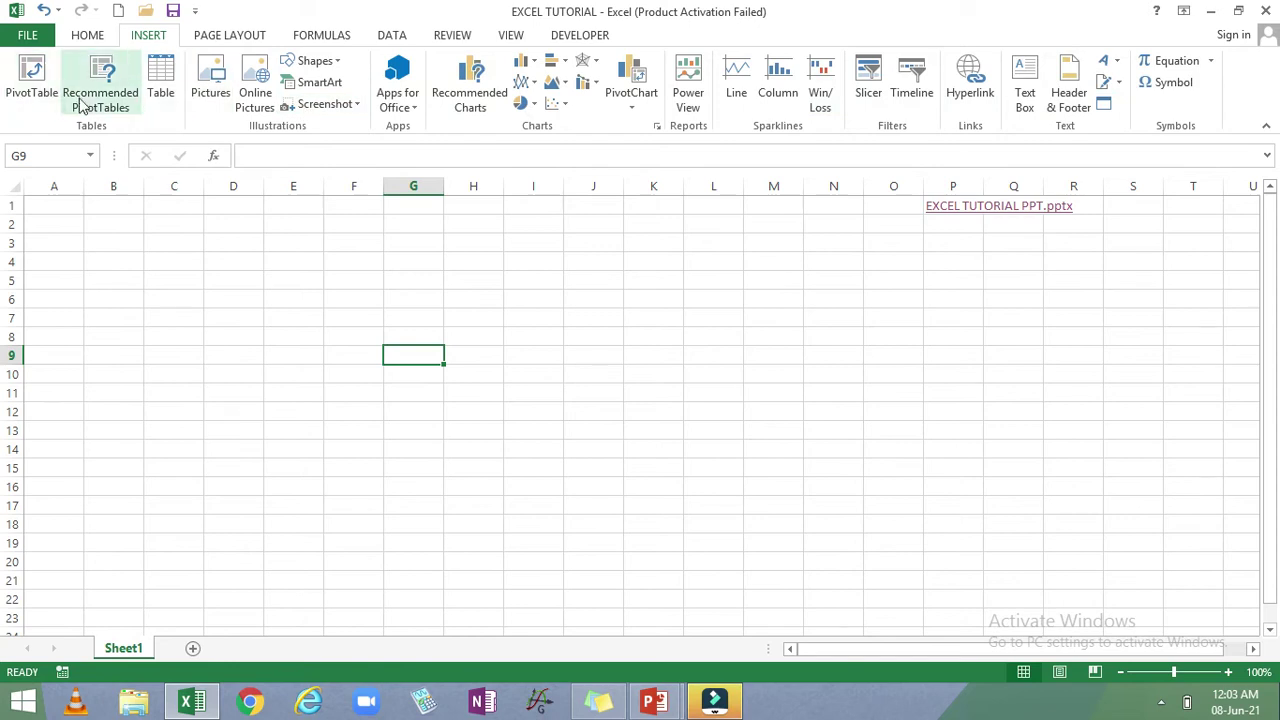
pyautogui.click(216, 38)
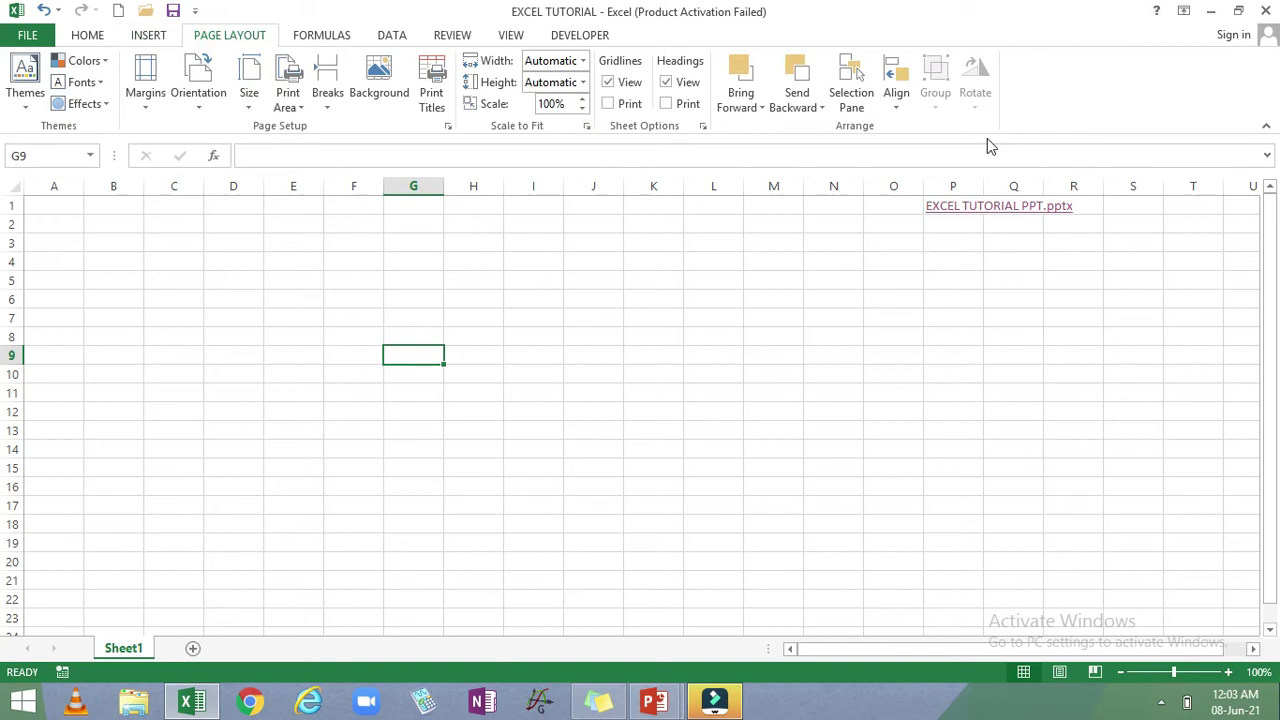
pyautogui.click(312, 36)
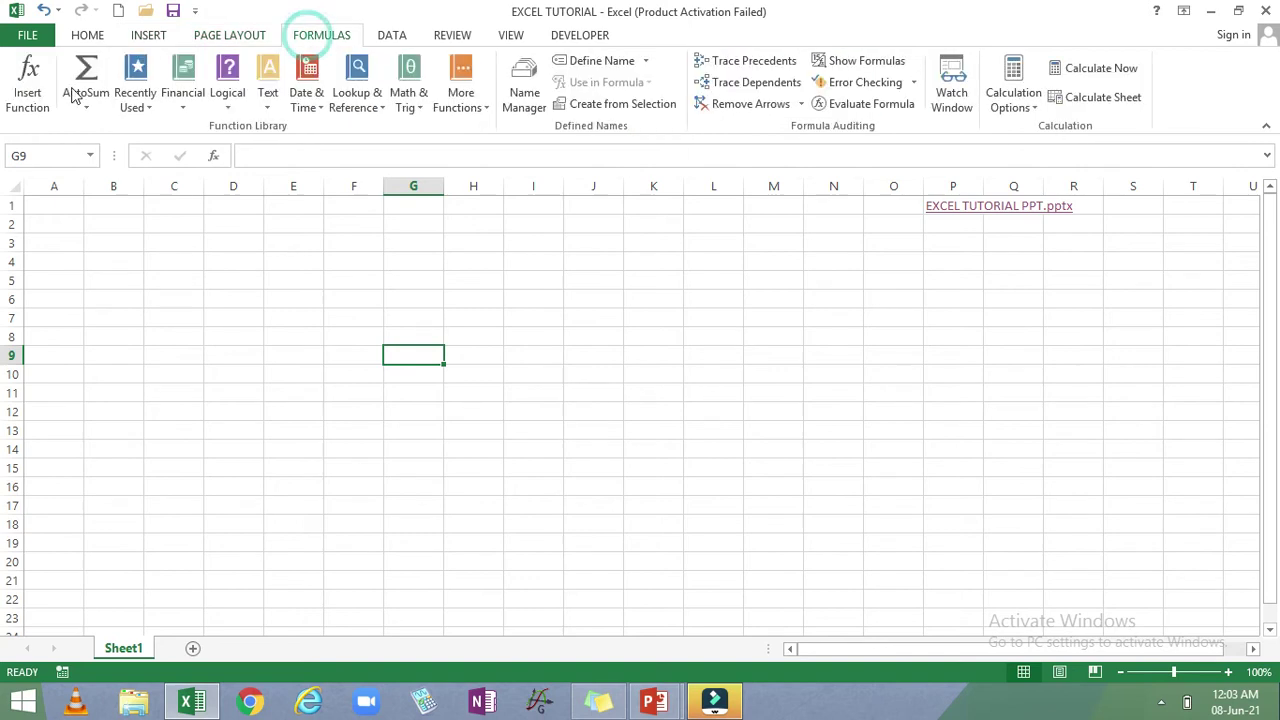
pyautogui.click(393, 36)
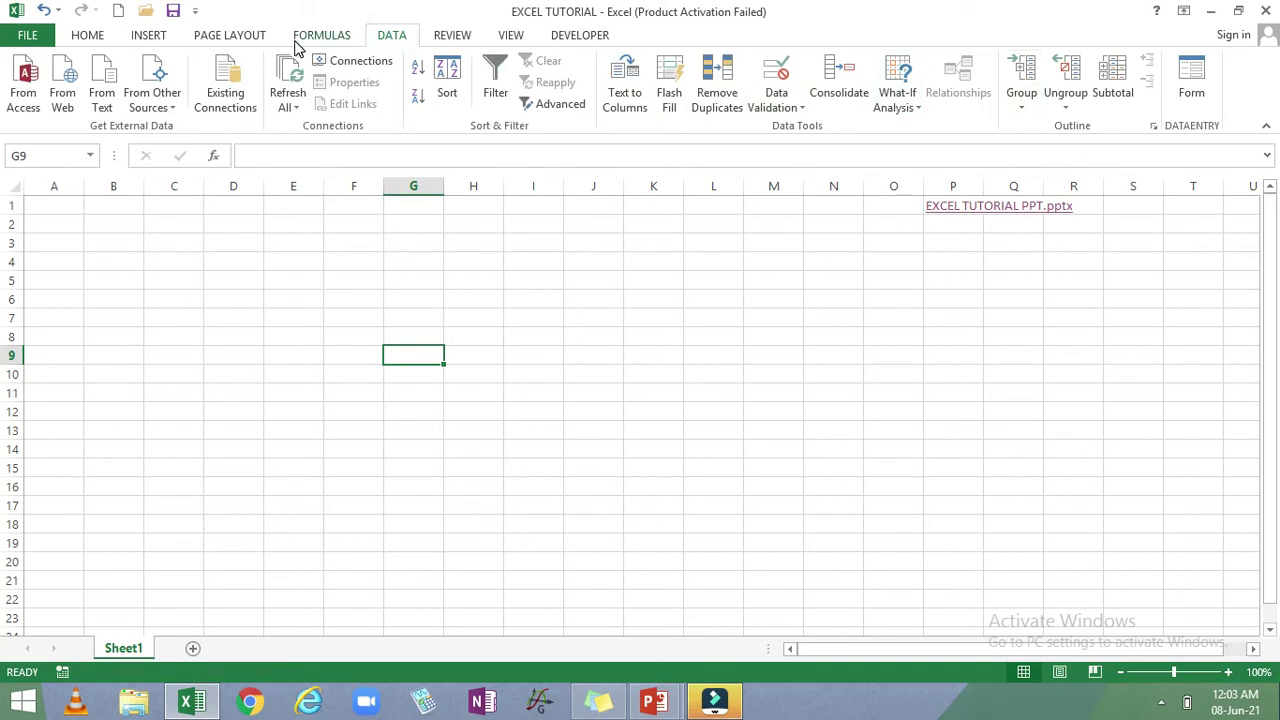
pyautogui.click(452, 38)
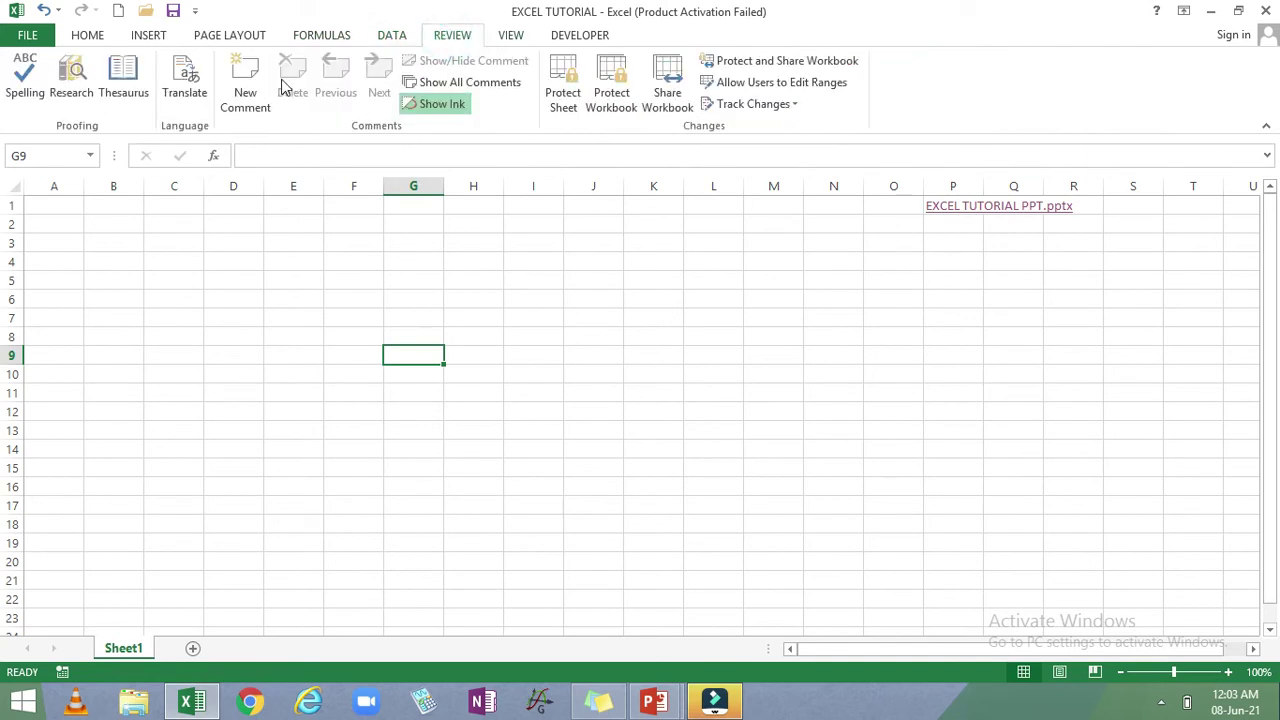
pyautogui.click(505, 36)
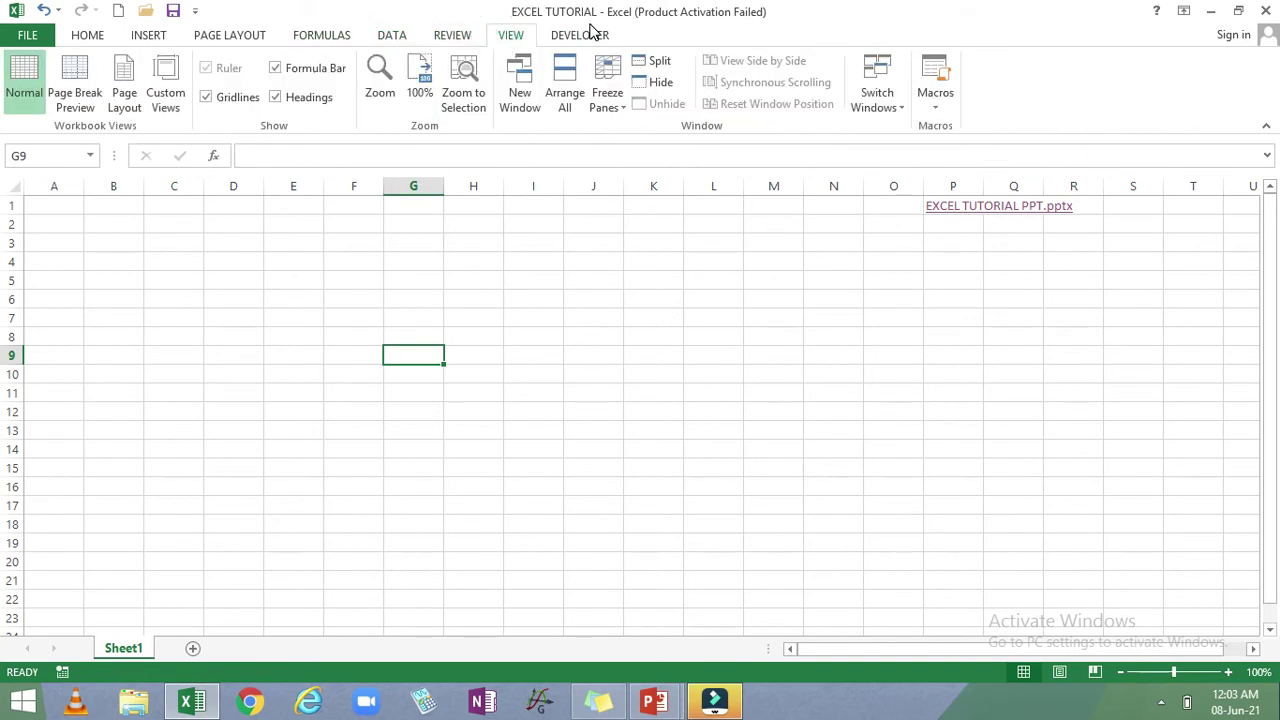
pyautogui.click(586, 36)
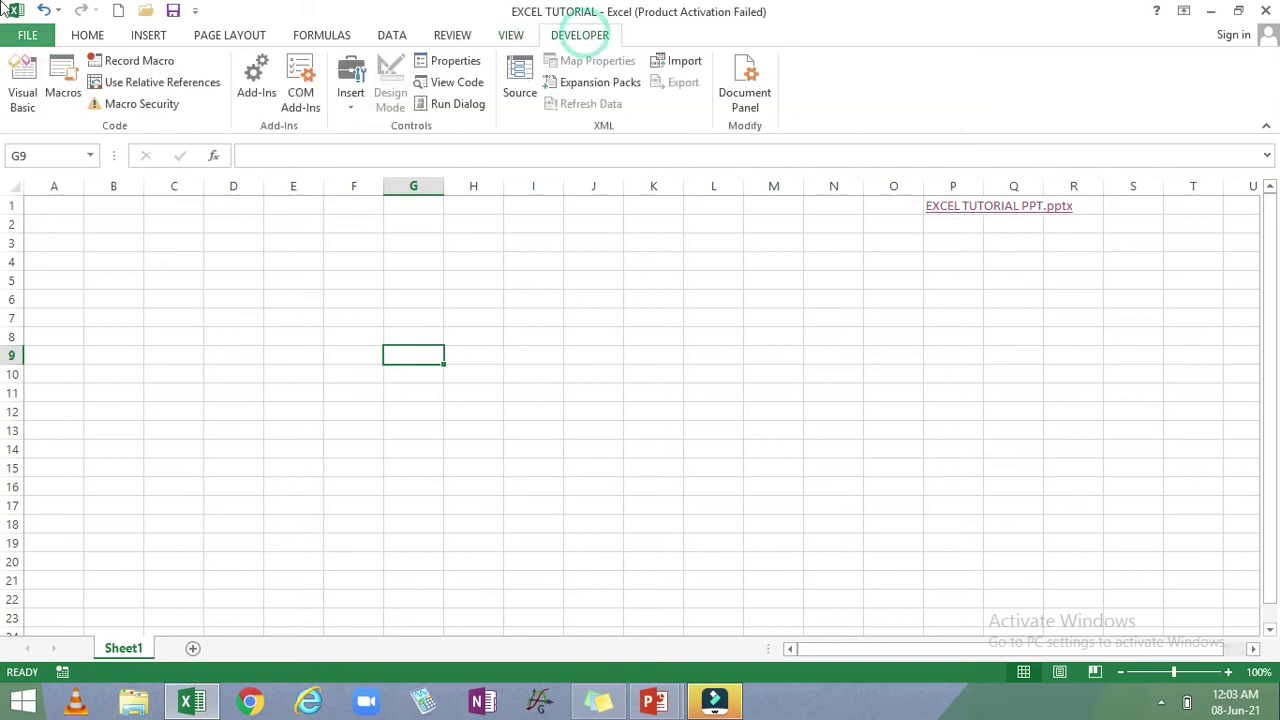
pyautogui.click(87, 36)
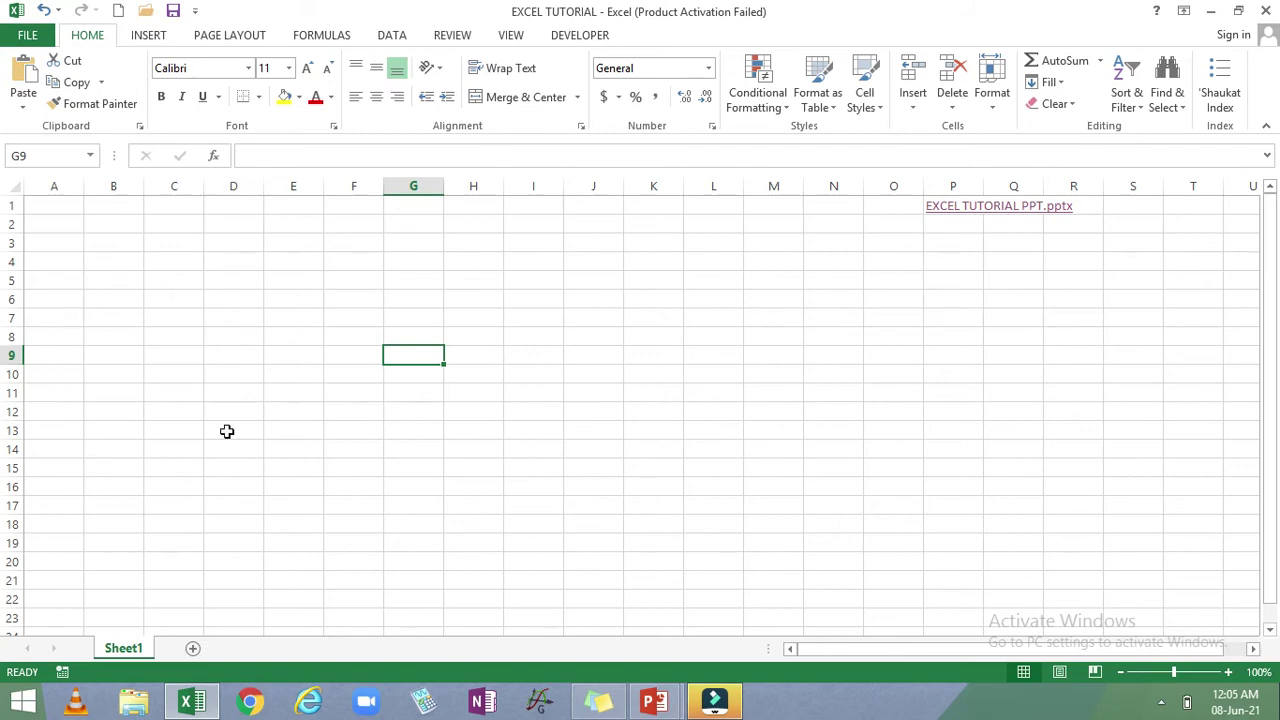
# - Select the entire columns A and B alternately on Sheet1 to show what a column is
pyautogui.click(67, 185)
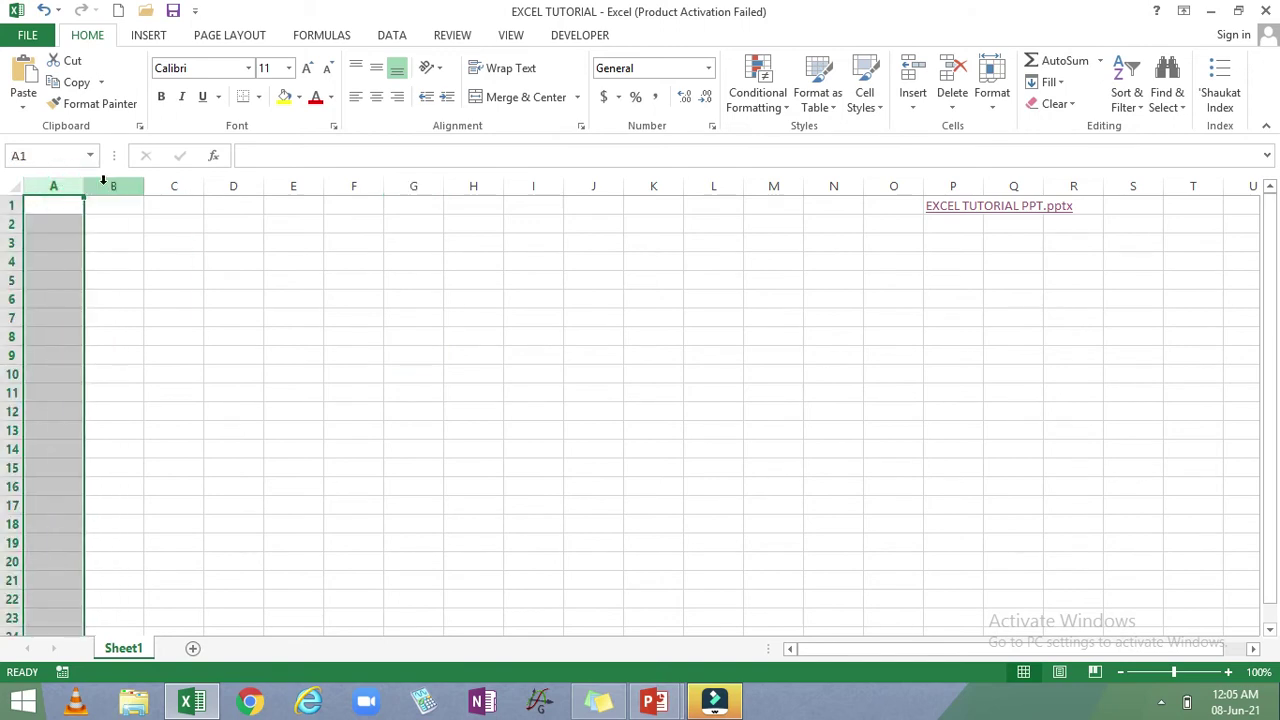
pyautogui.click(106, 185)
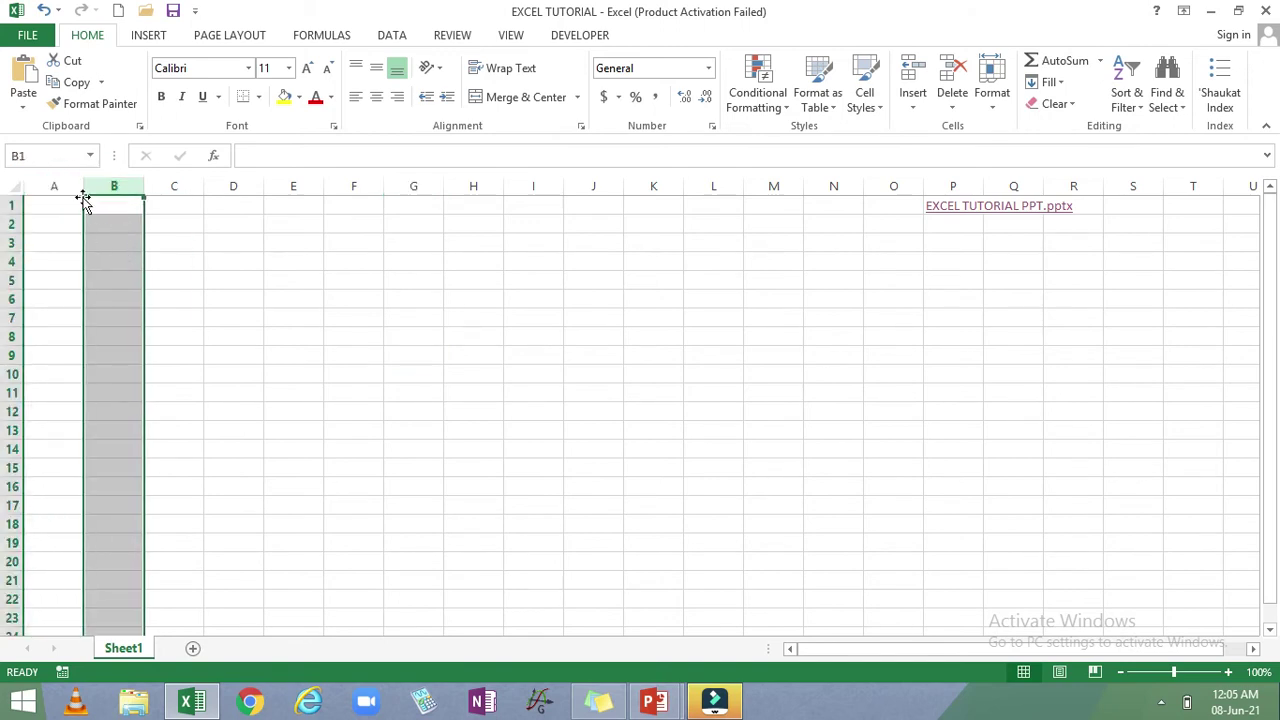
pyautogui.click(55, 185)
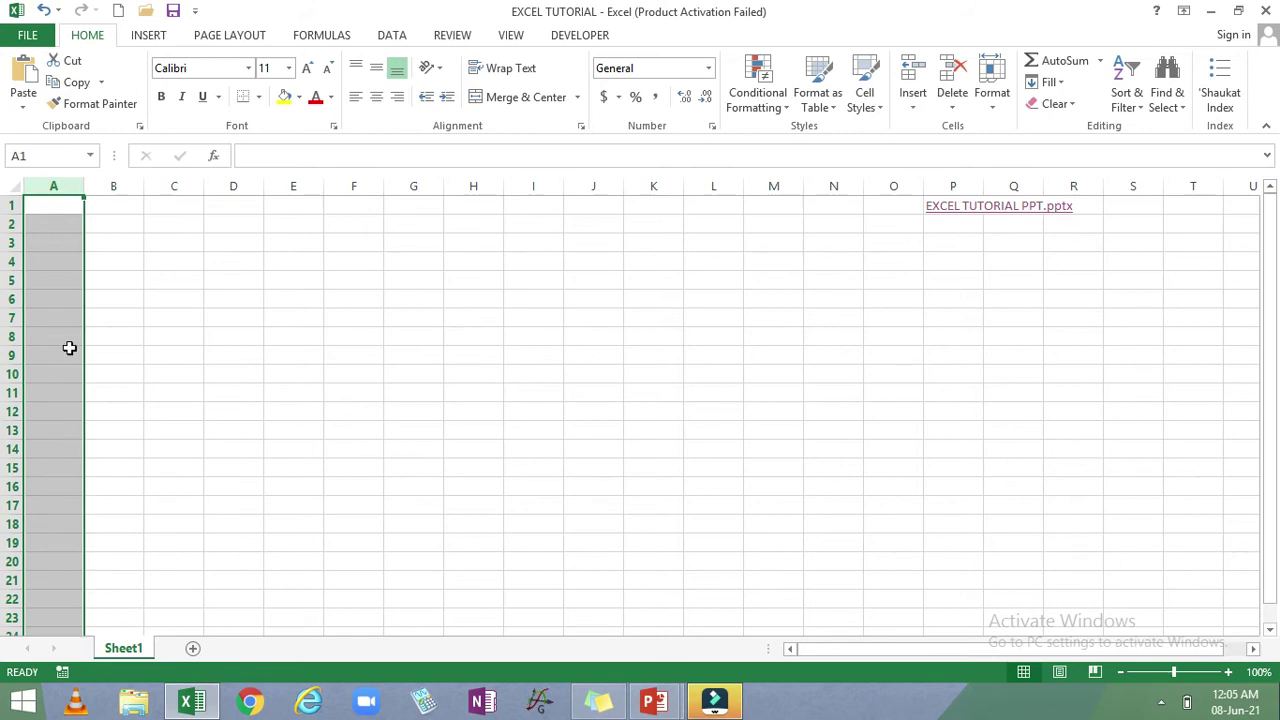
pyautogui.click(112, 186)
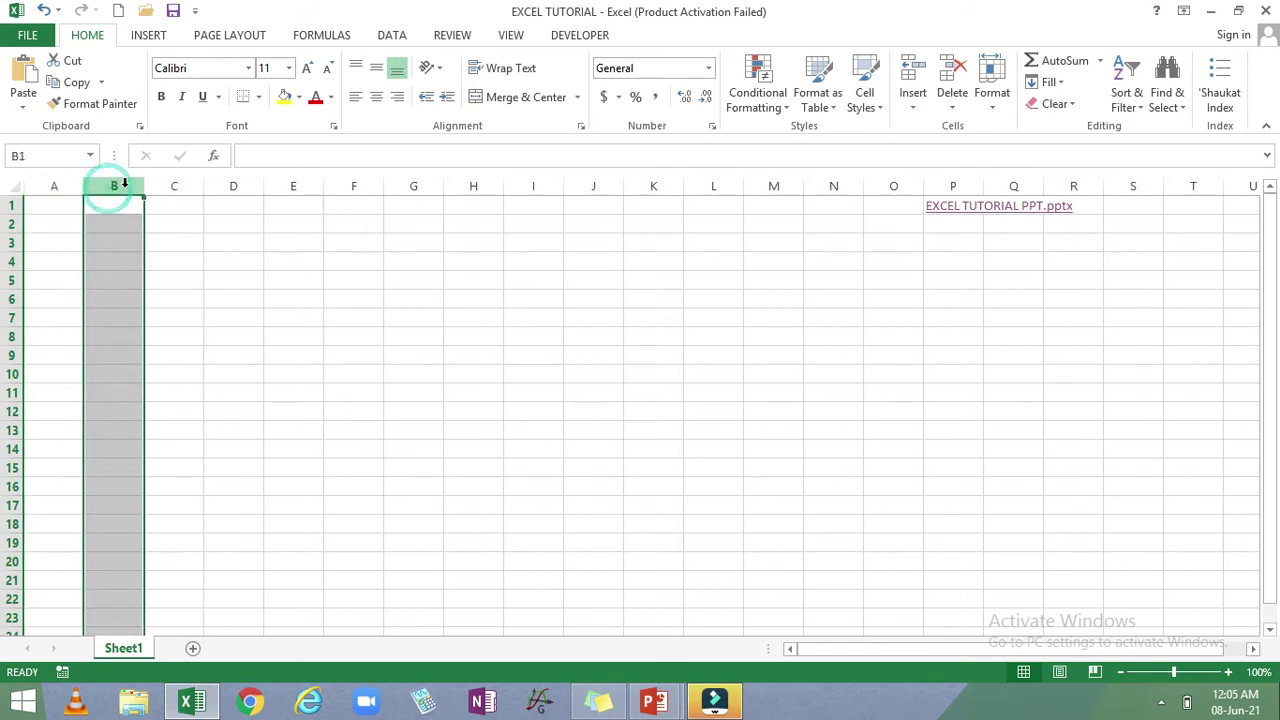
# - Select the entire columns from C to G one after another to show further worksheet columns
pyautogui.click(165, 186)
pyautogui.click(233, 186)
pyautogui.click(300, 184)
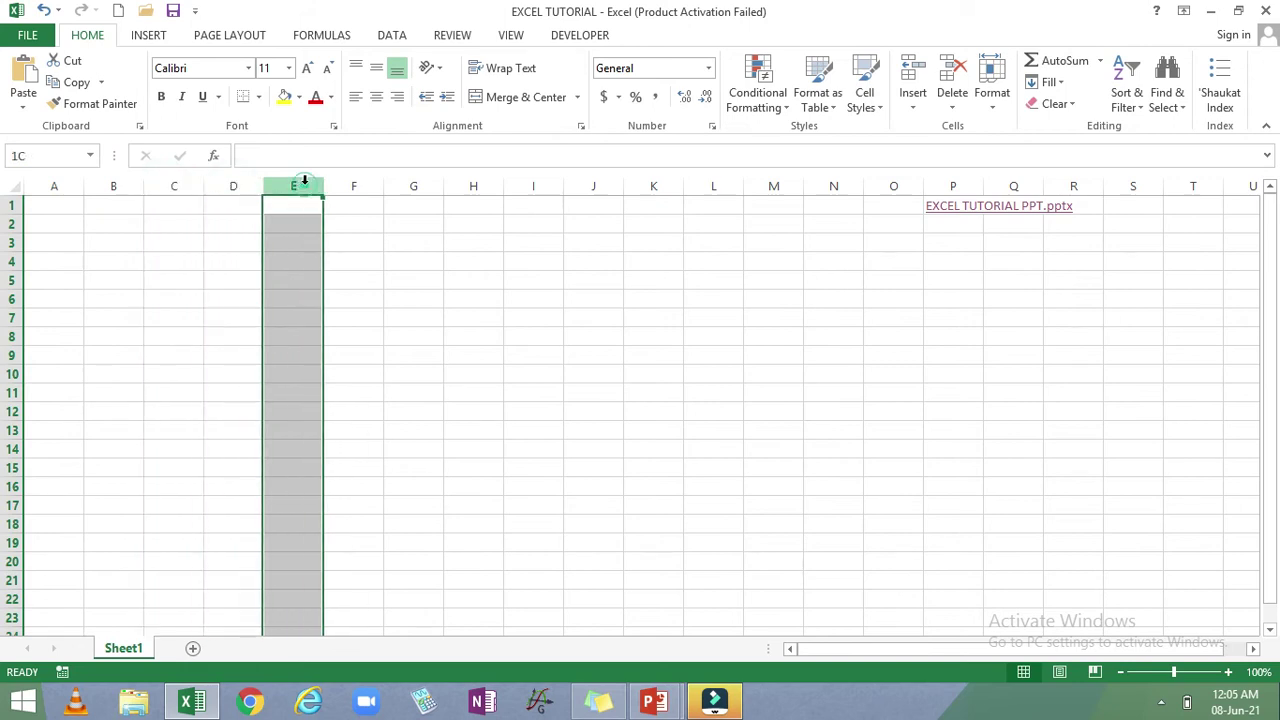
pyautogui.click(352, 184)
pyautogui.click(408, 186)
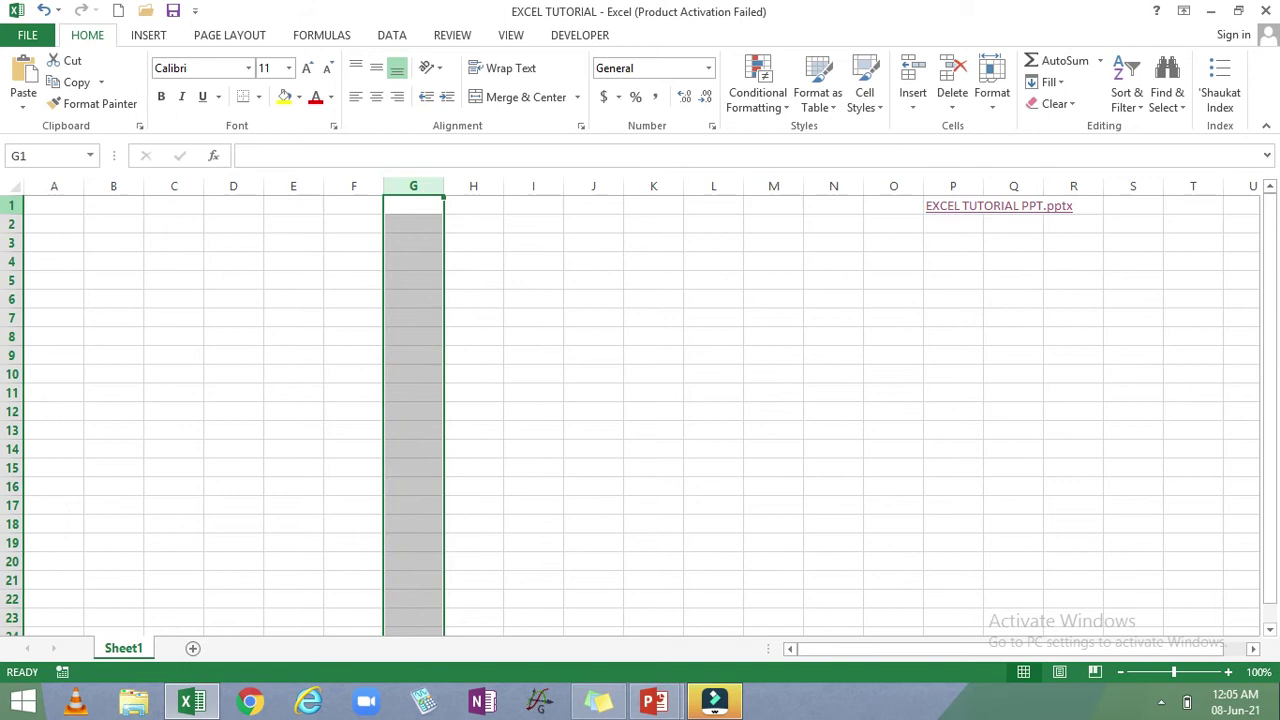
# - Select entire rows 1, 3, 4, 6 and 10 one after another to show what a row is
pyautogui.click(12, 207)
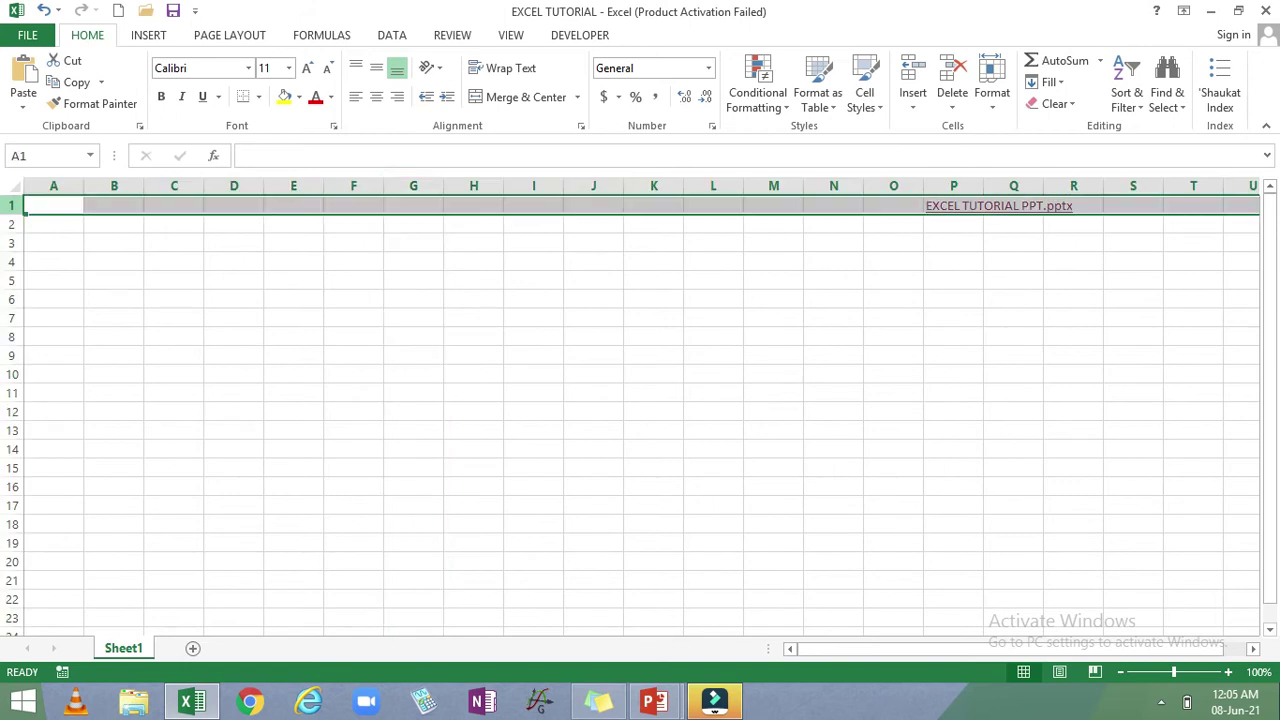
pyautogui.click(12, 243)
pyautogui.click(12, 262)
pyautogui.click(12, 299)
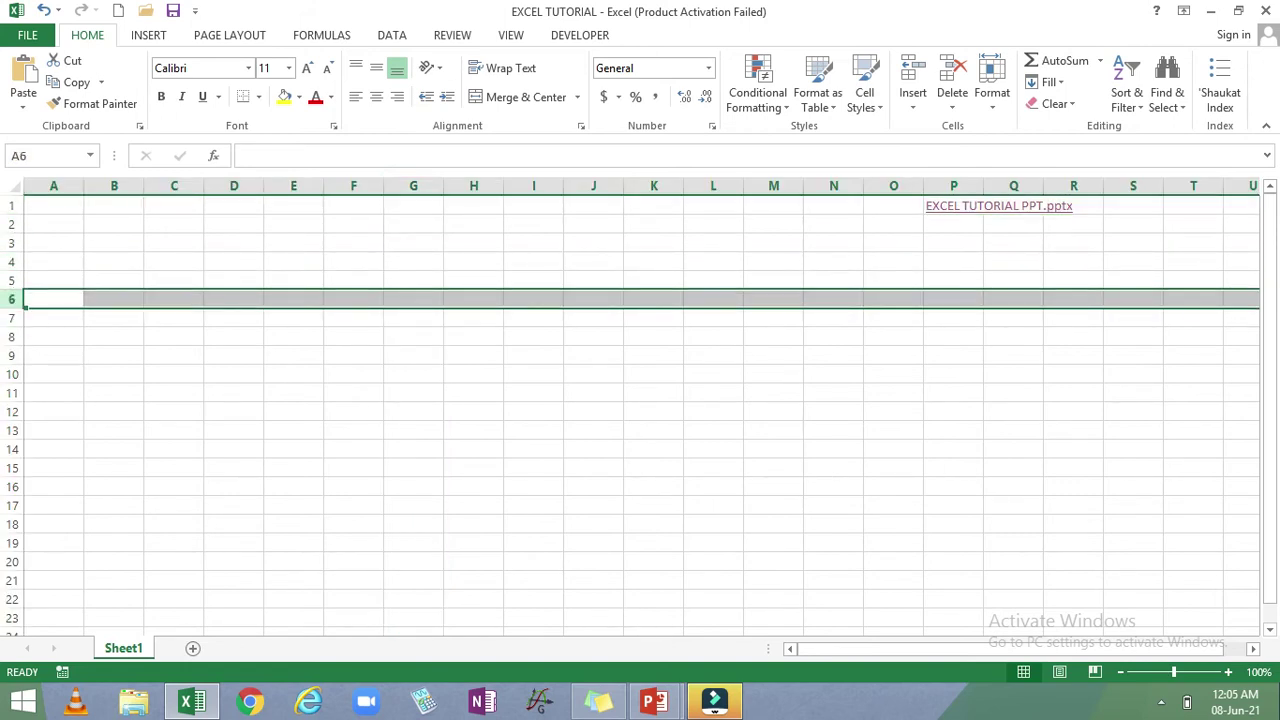
pyautogui.click(11, 365)
pyautogui.click(11, 372)
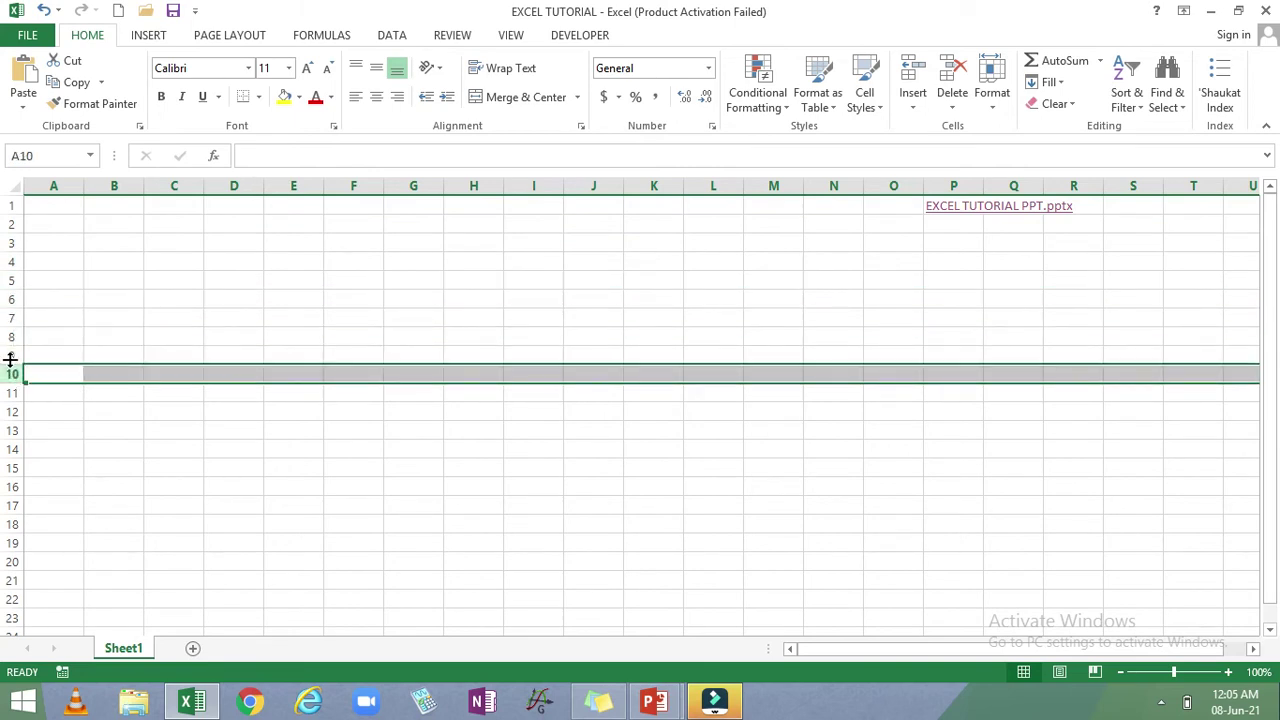
# - Fill the entire row 8 and the entire column C with yellow
pyautogui.click(11, 336)
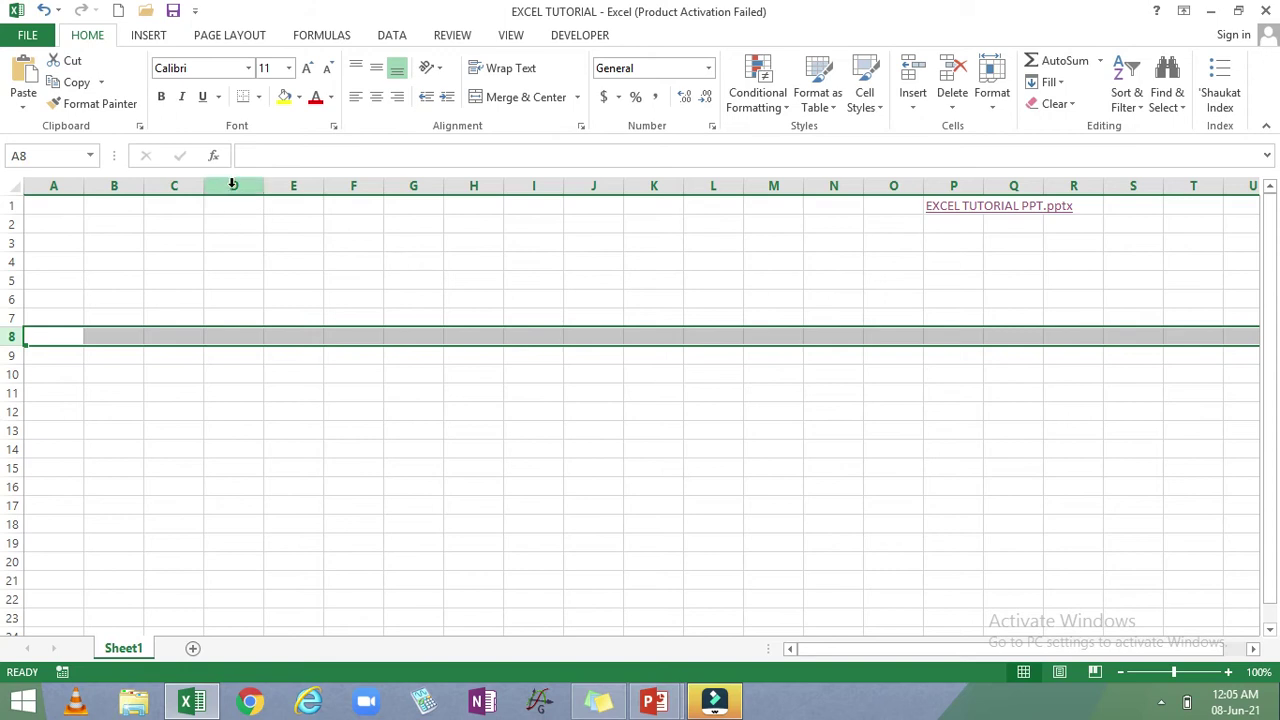
pyautogui.click(284, 97)
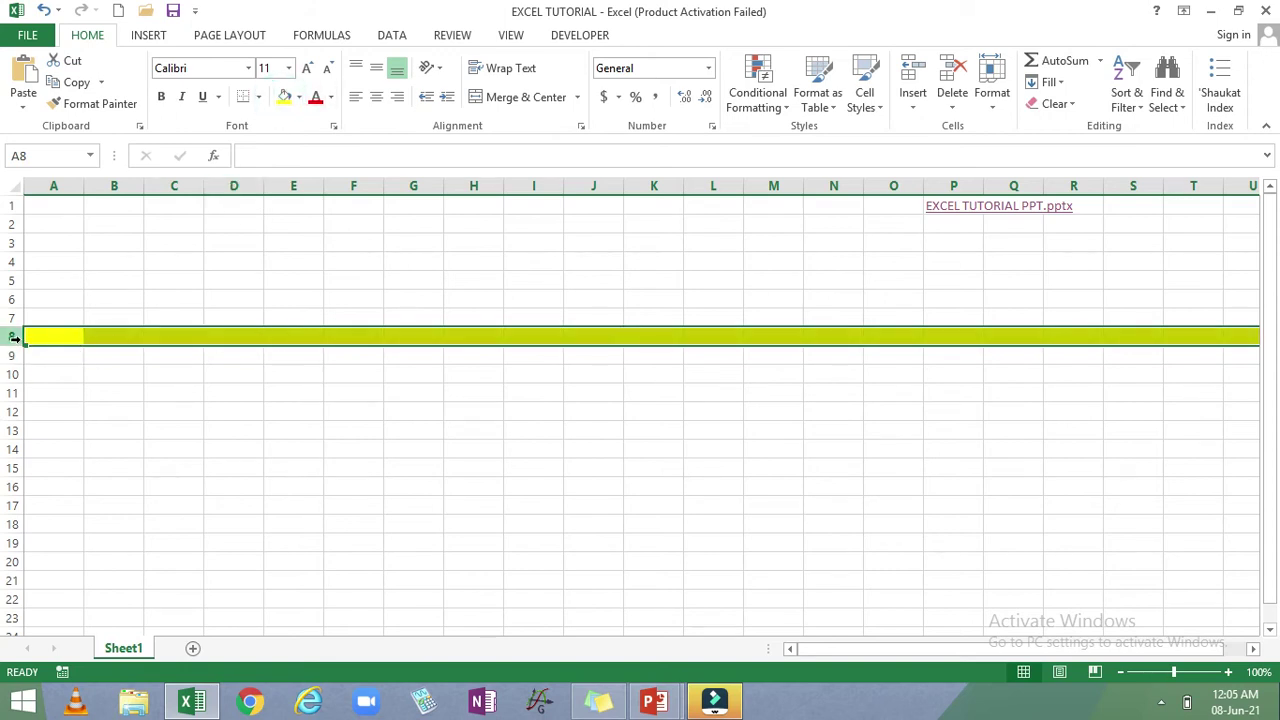
pyautogui.click(170, 186)
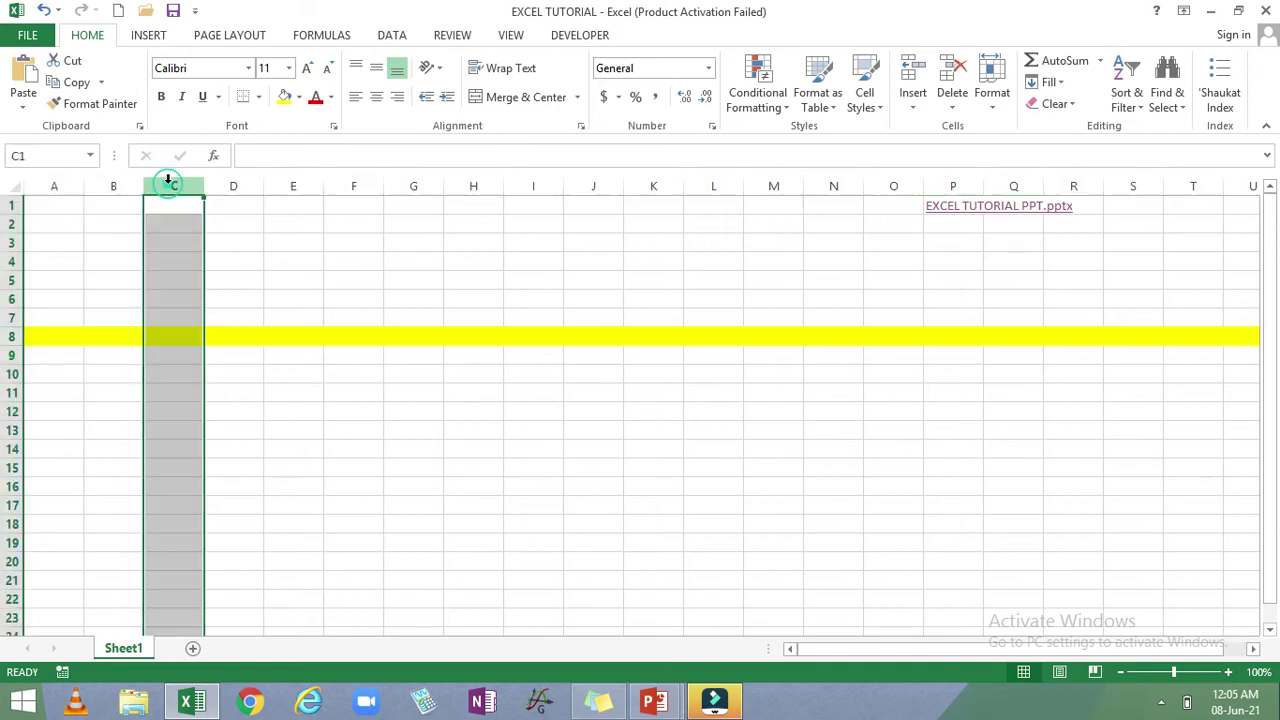
pyautogui.click(285, 97)
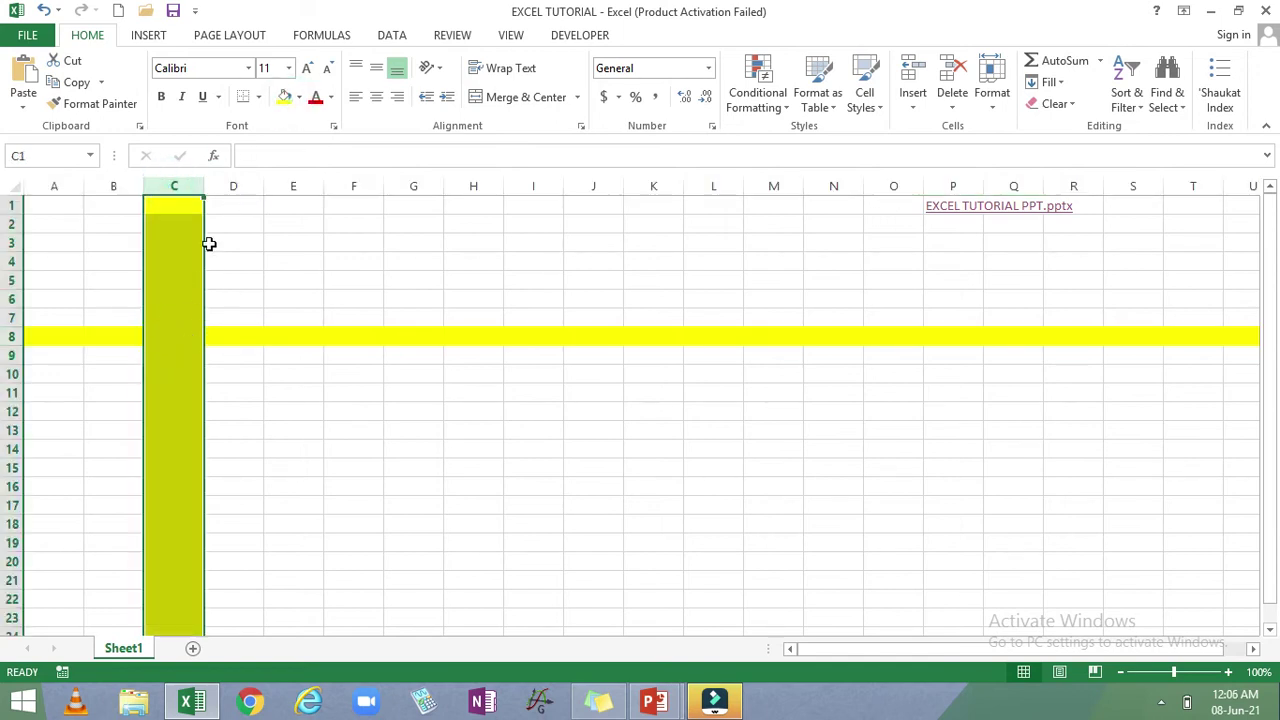
# - Enter the text C8 in the cell where column C and row 8 intersect
pyautogui.click(160, 334)
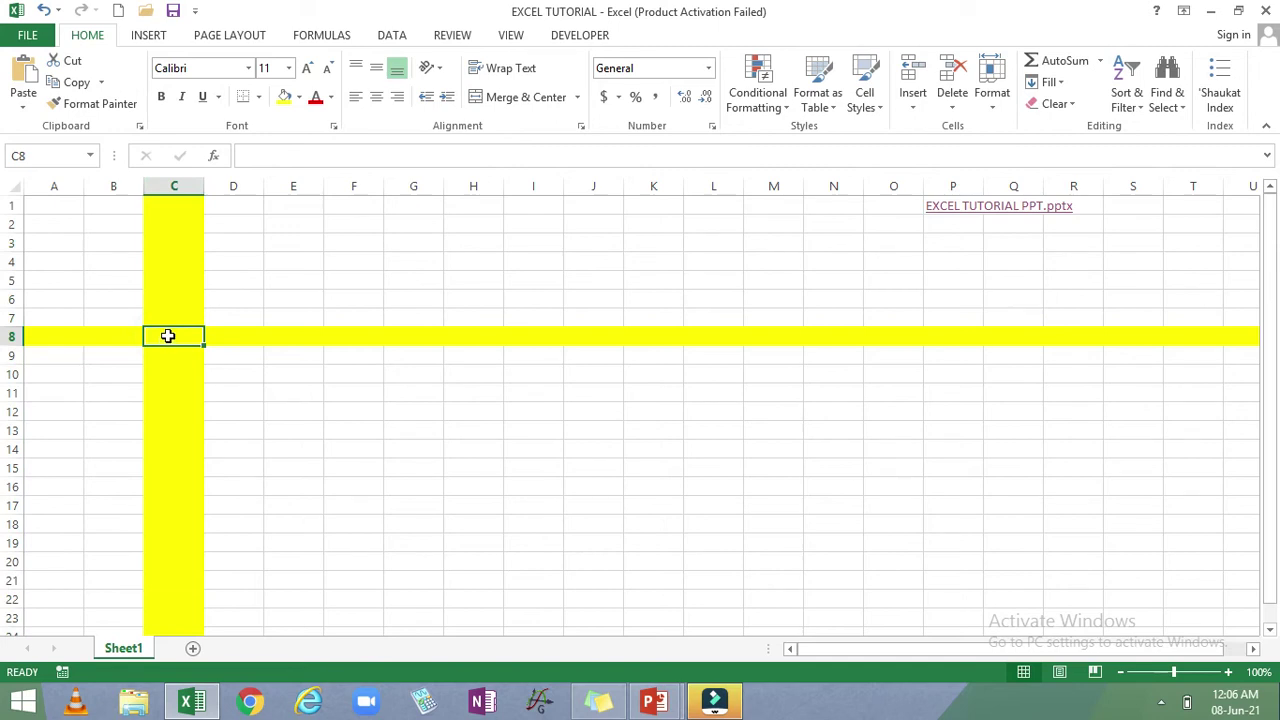
pyautogui.click(167, 333)
pyautogui.click(174, 337)
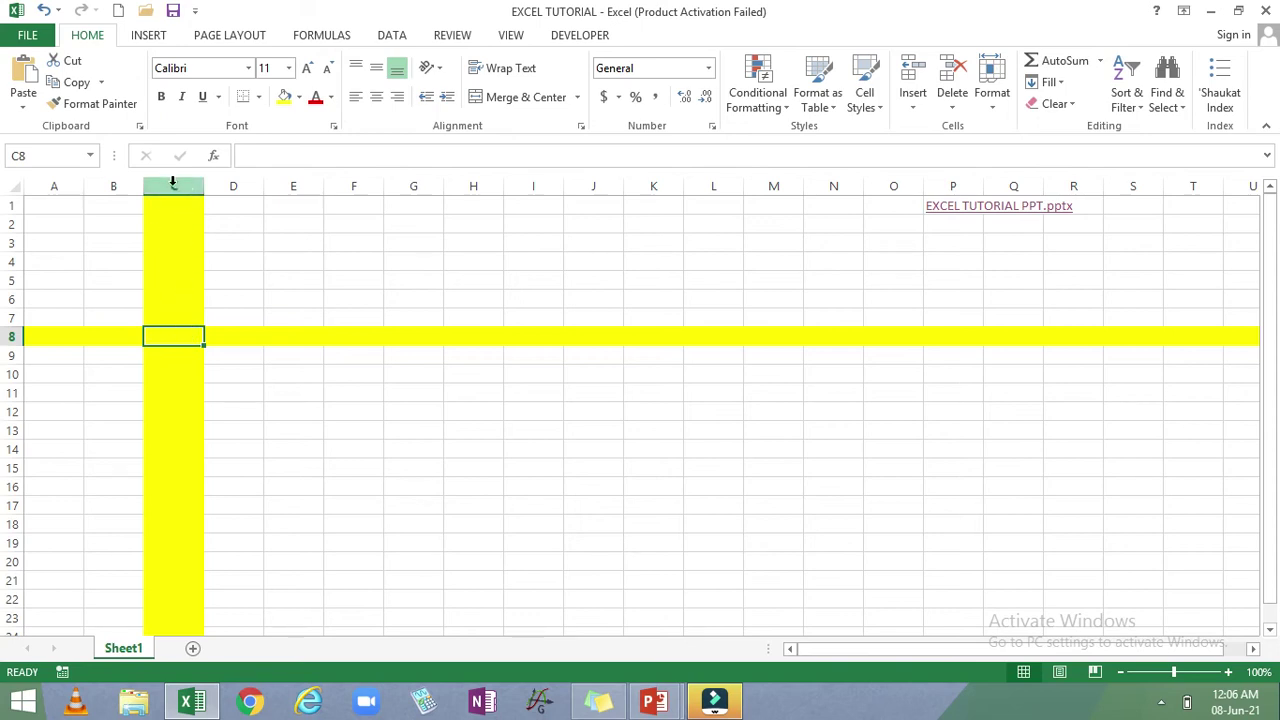
pyautogui.click(177, 334)
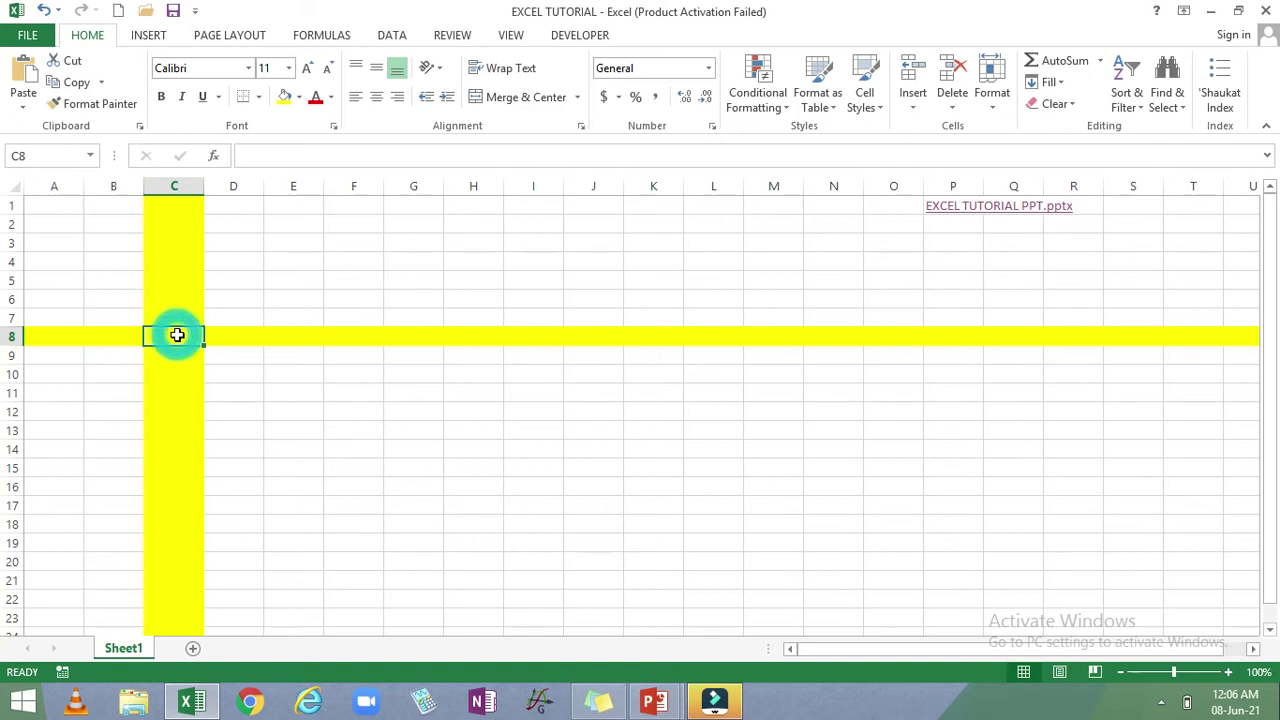
pyautogui.write('C')
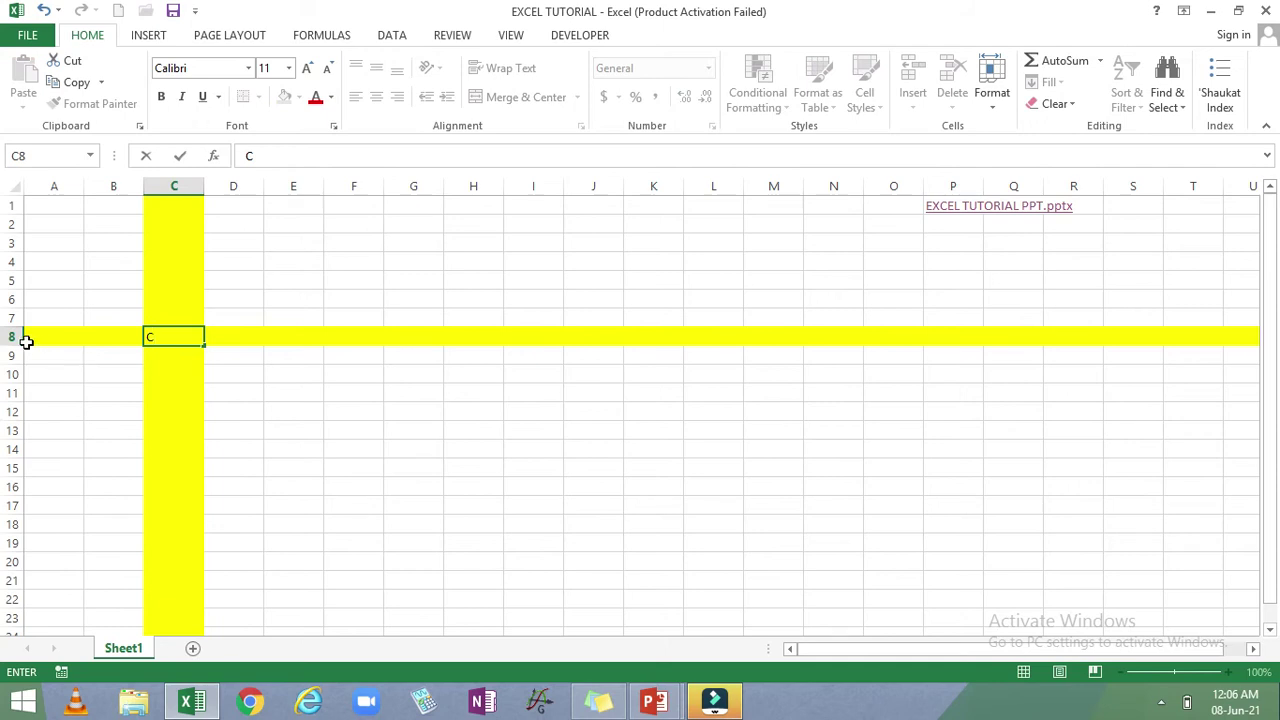
pyautogui.write('8')
pyautogui.click(76, 372)
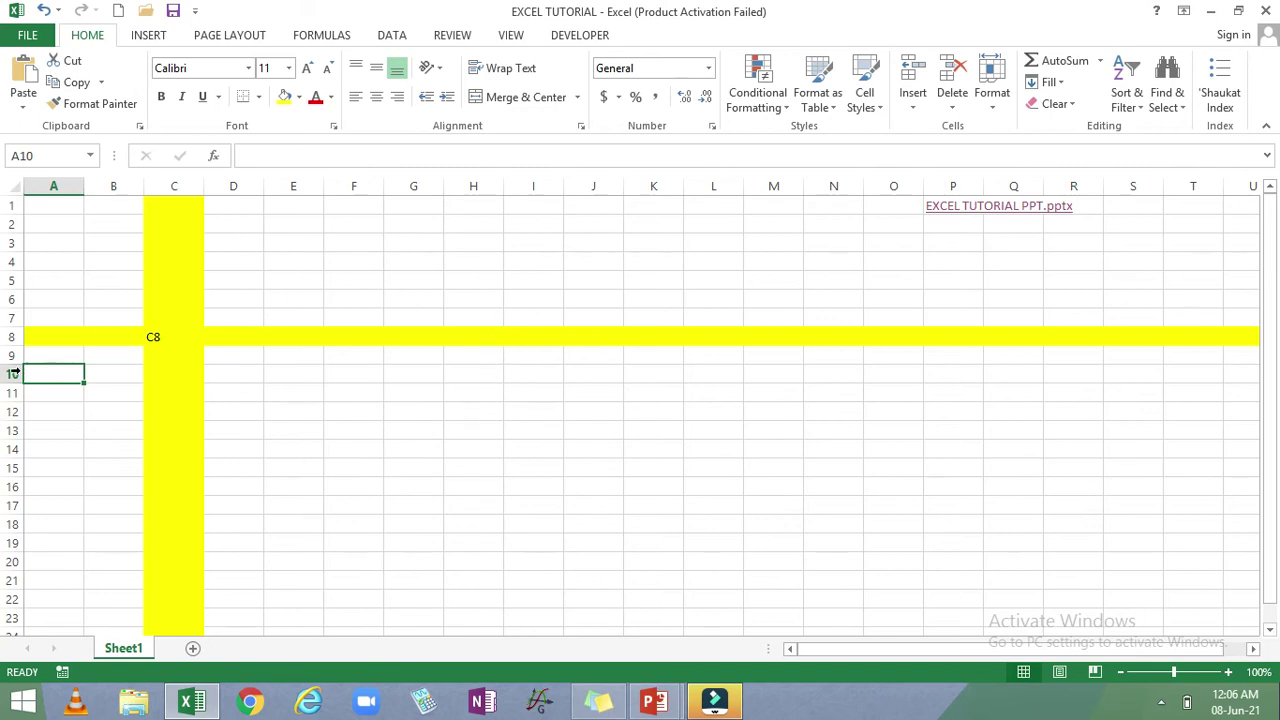
# - Examine the Name Box and its list of names while selecting cells H9, H6 and O17
pyautogui.click(466, 355)
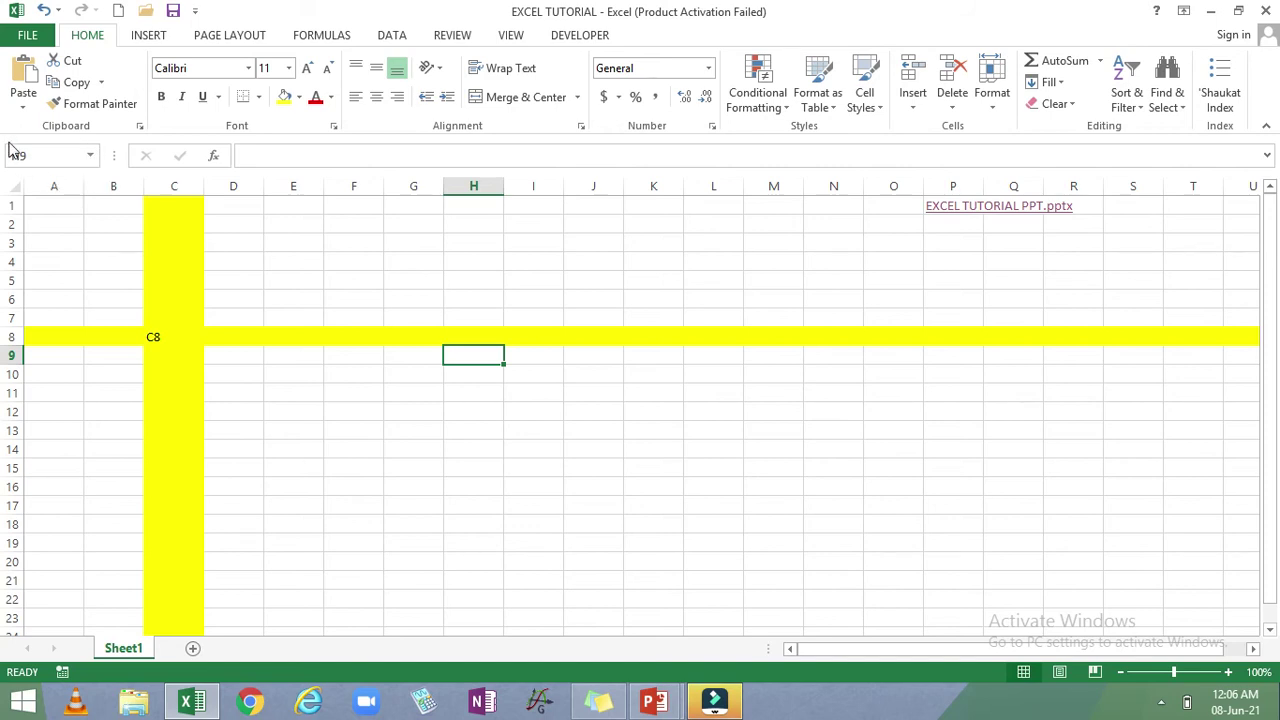
pyautogui.click(88, 154)
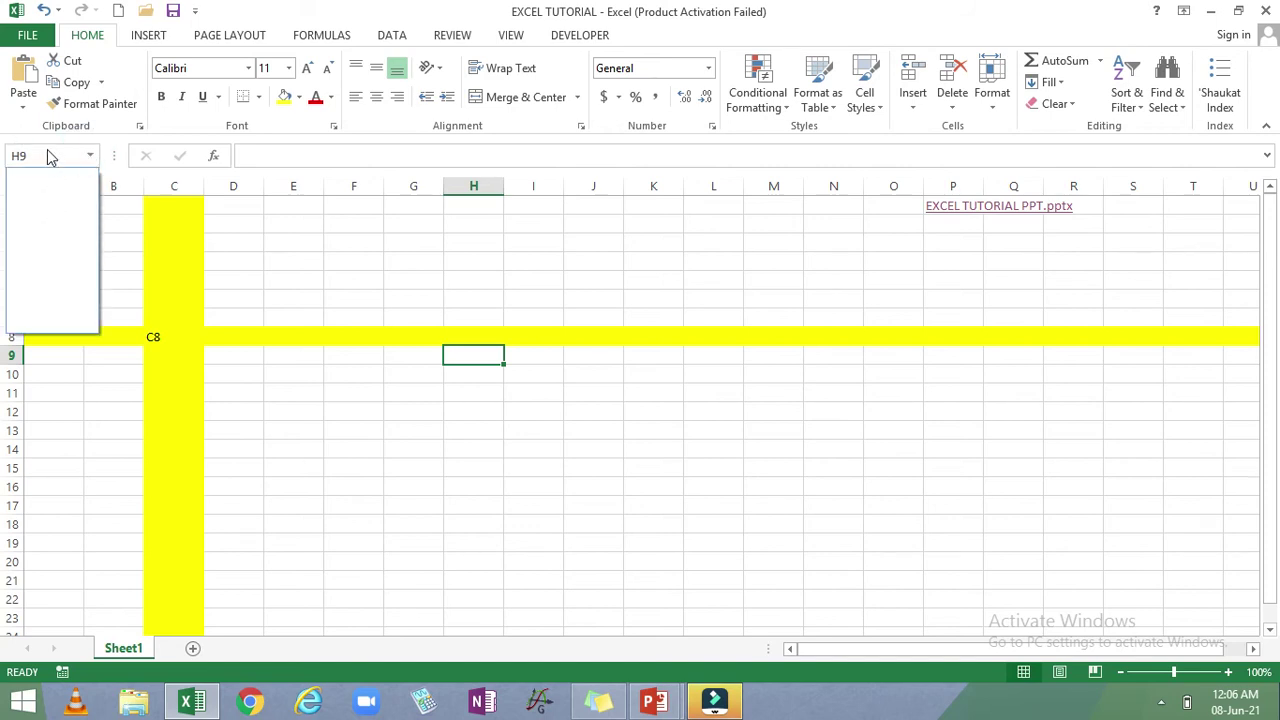
pyautogui.click(39, 148)
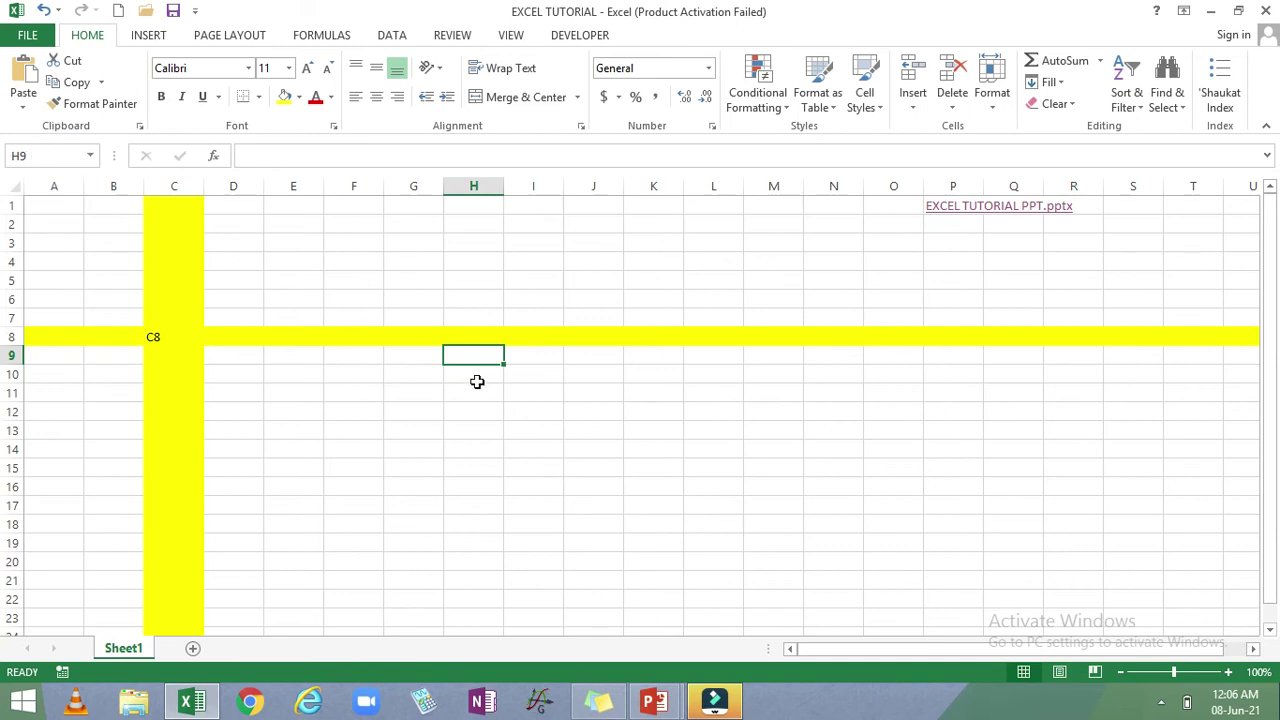
pyautogui.click(471, 297)
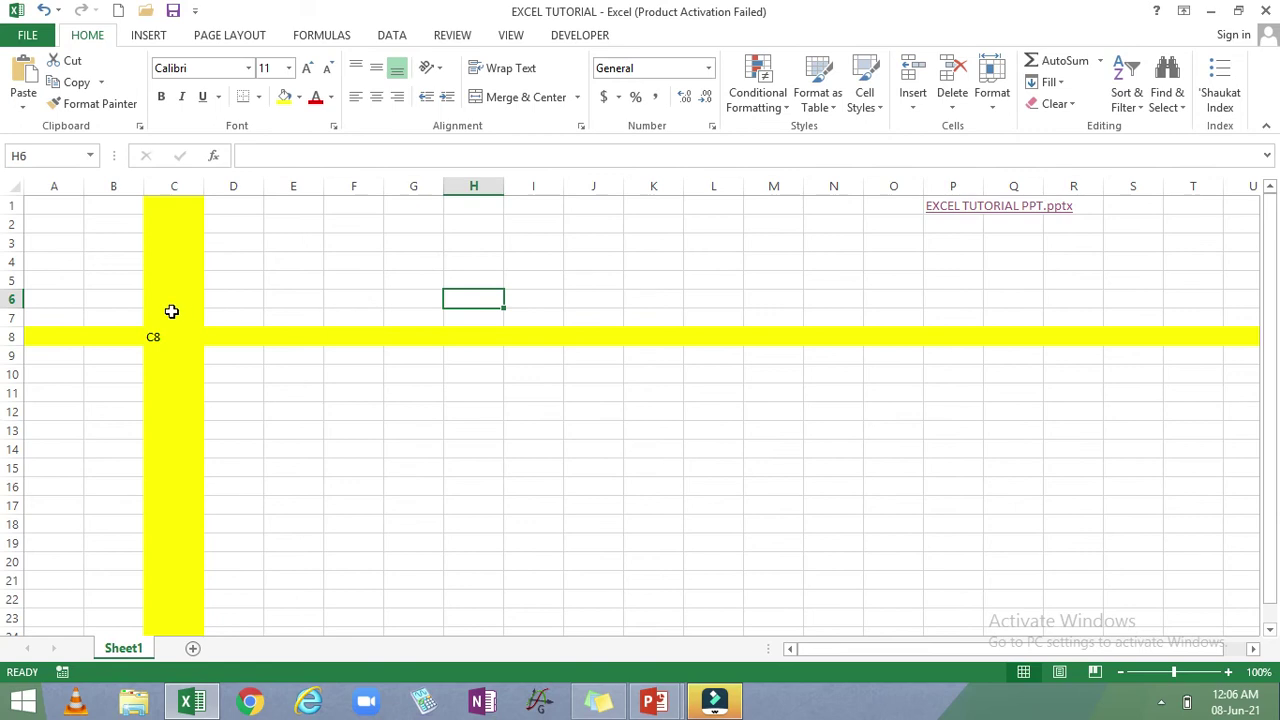
pyautogui.click(902, 498)
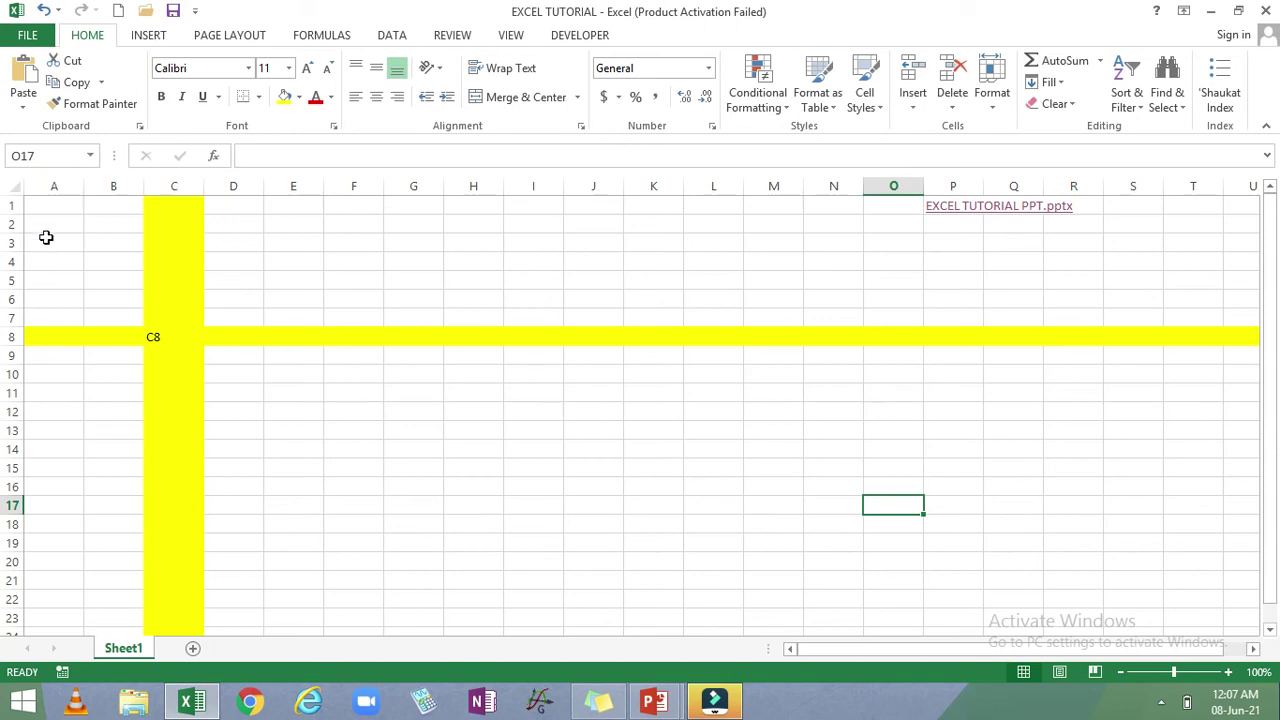
# - Undo the C8 text entry and the yellow fills of column C and row 8
pyautogui.click(43, 10)
pyautogui.click(45, 12)
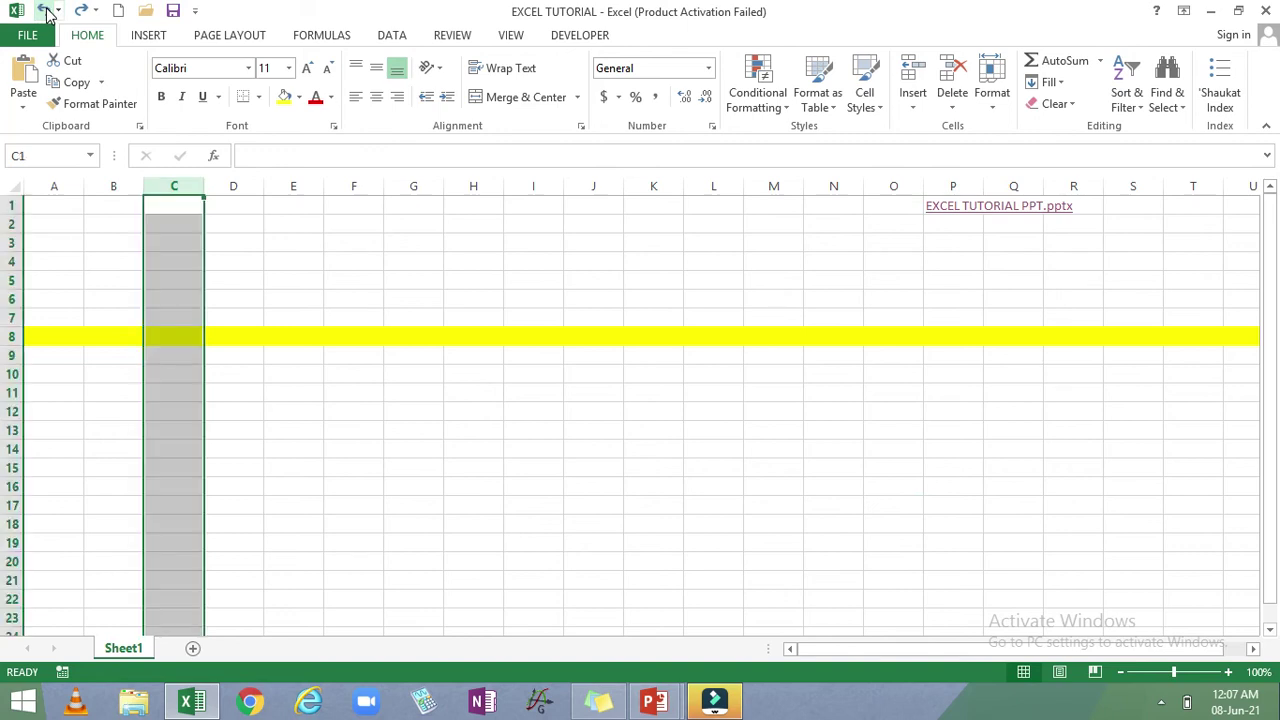
pyautogui.click(45, 12)
pyautogui.click(251, 409)
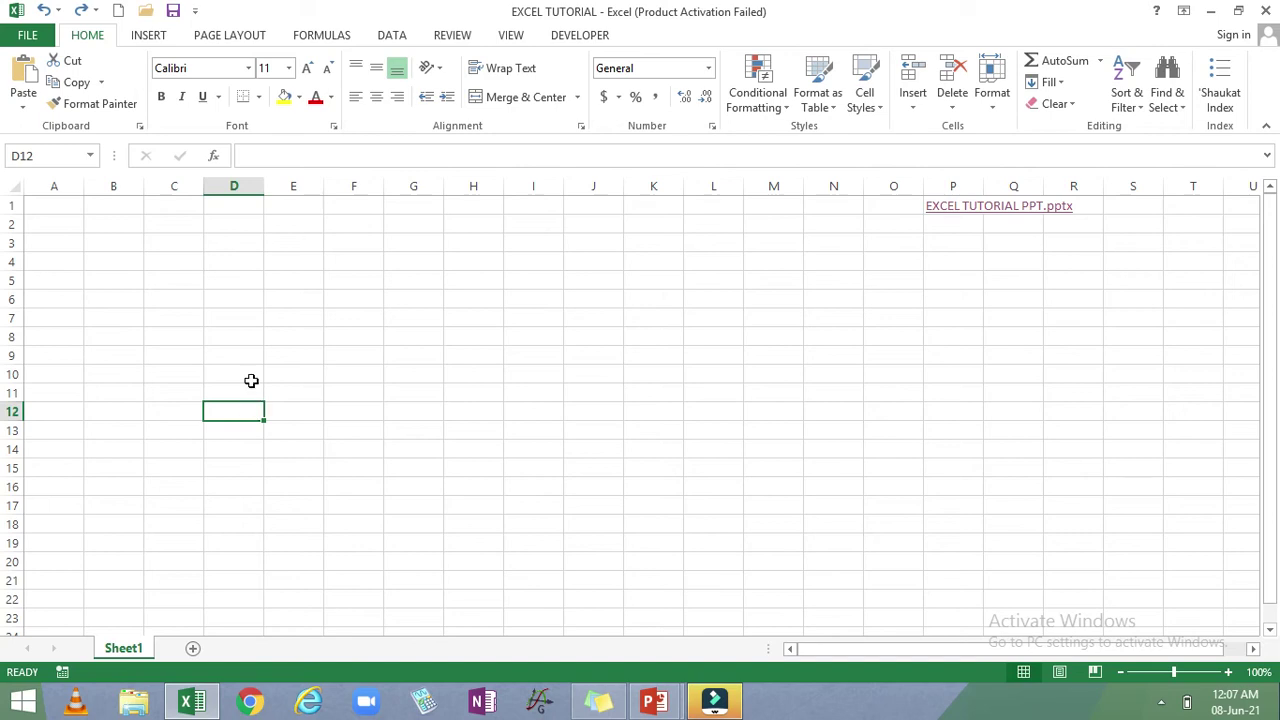
# - Enter the formula =SUM(C1,H3) in cell G10, completing it in the formula bar
pyautogui.click(249, 155)
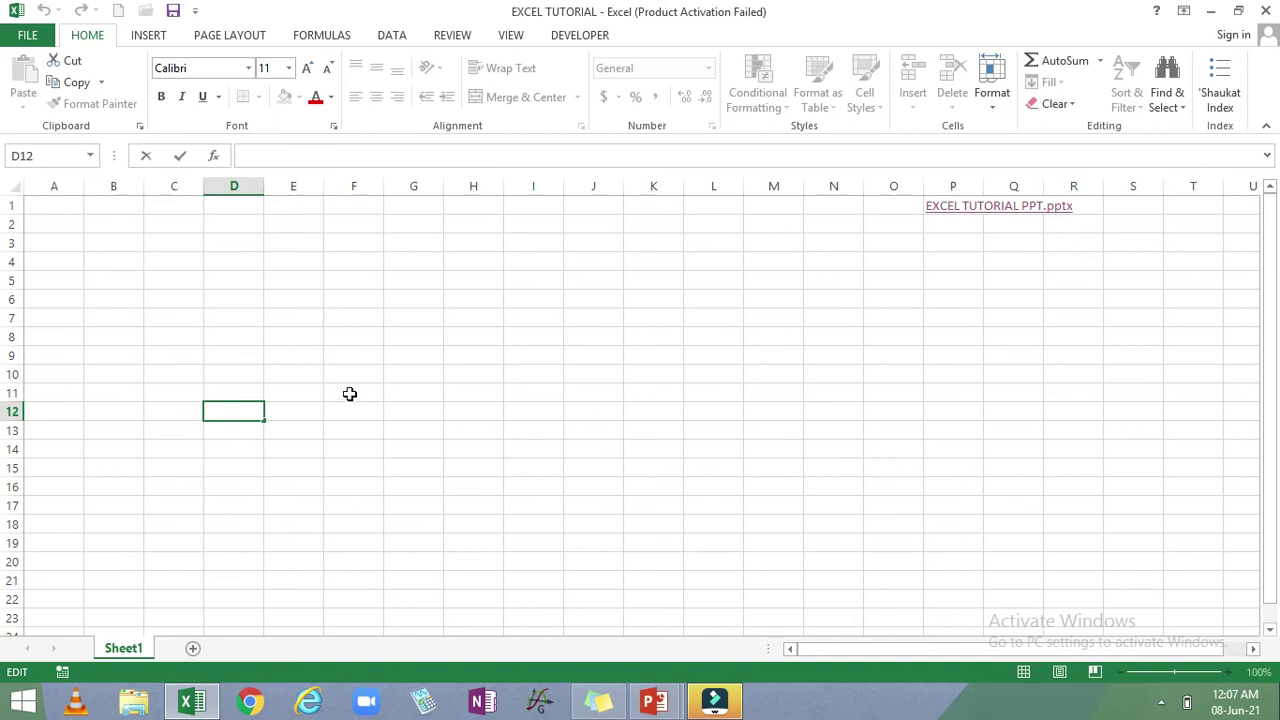
pyautogui.click(406, 375)
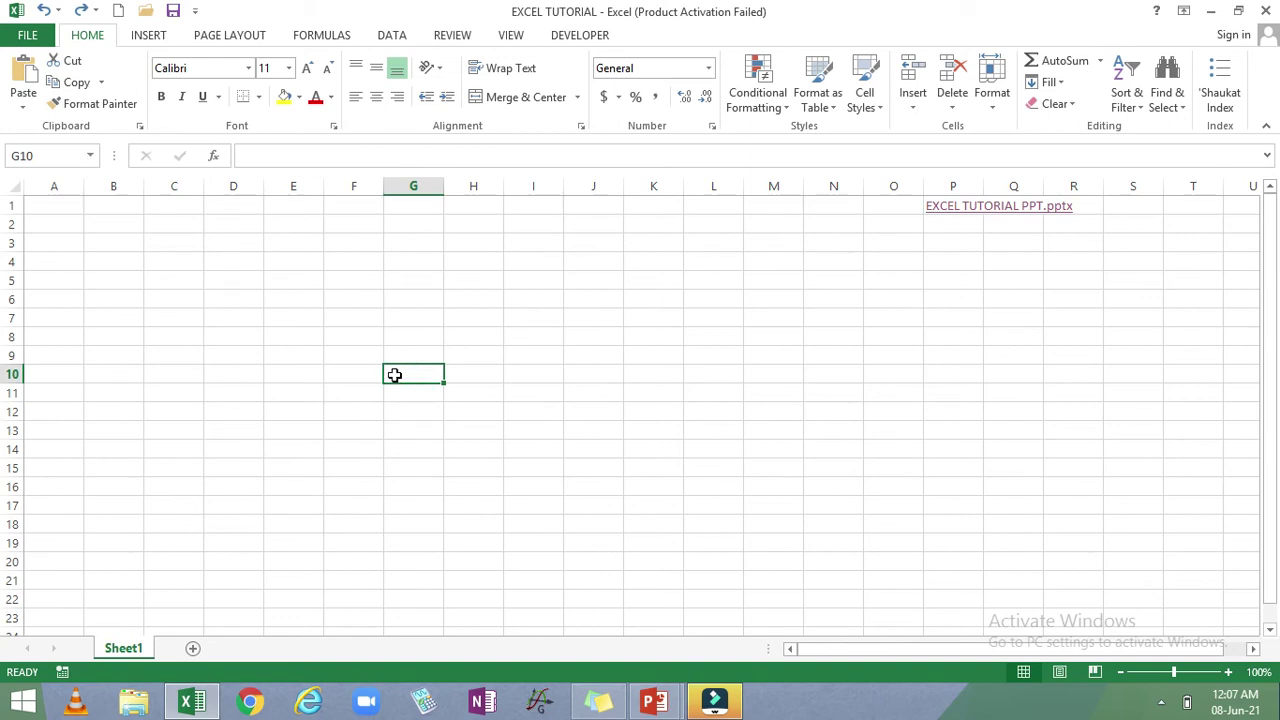
pyautogui.write('=SUM')
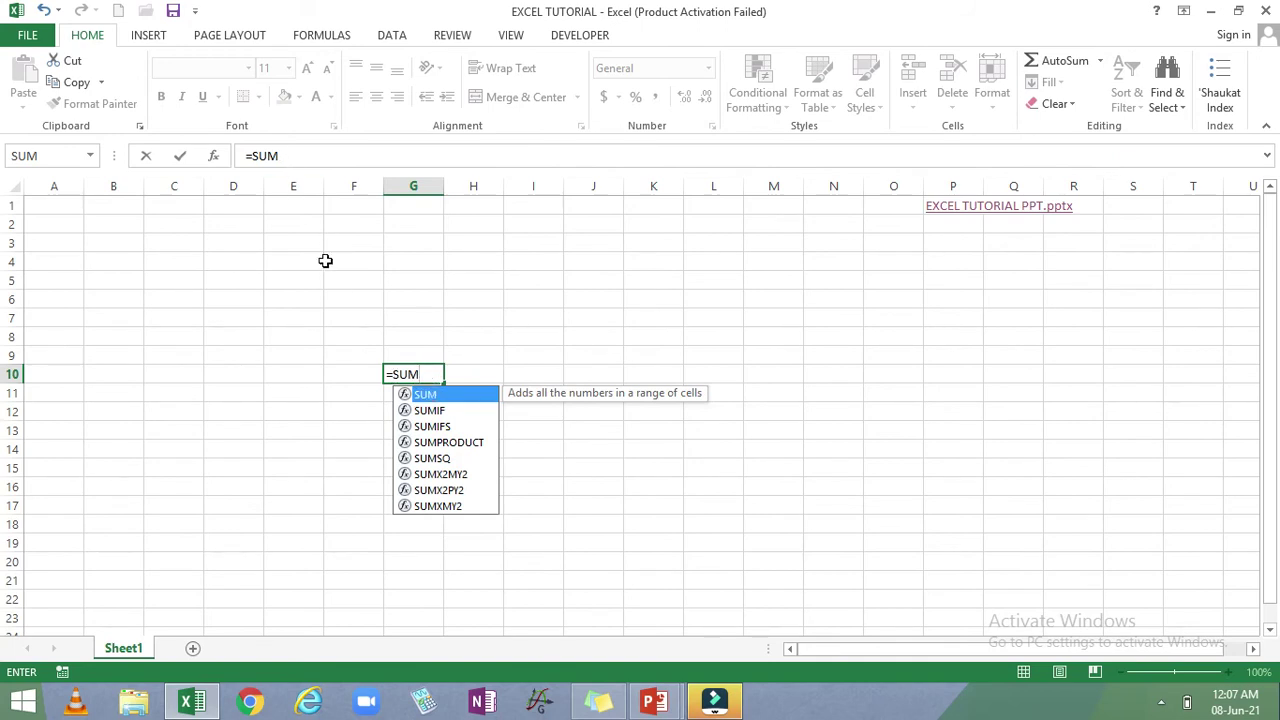
pyautogui.click(295, 156)
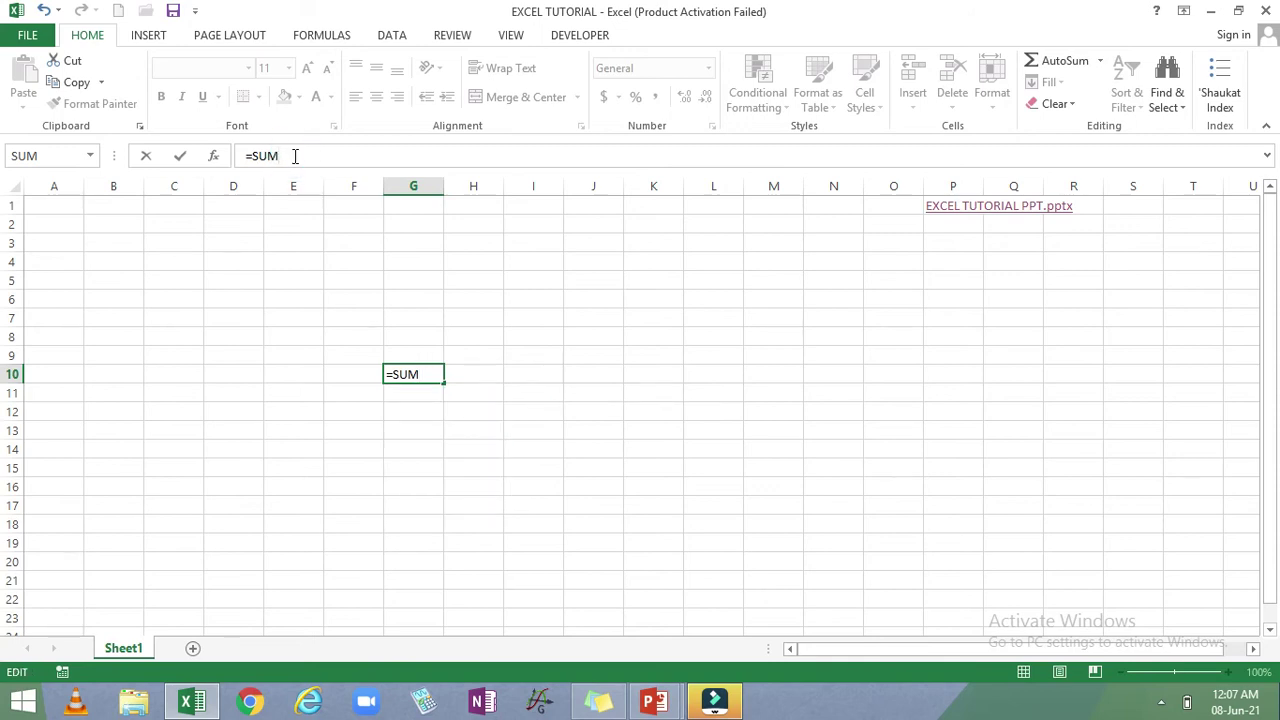
pyautogui.write('(')
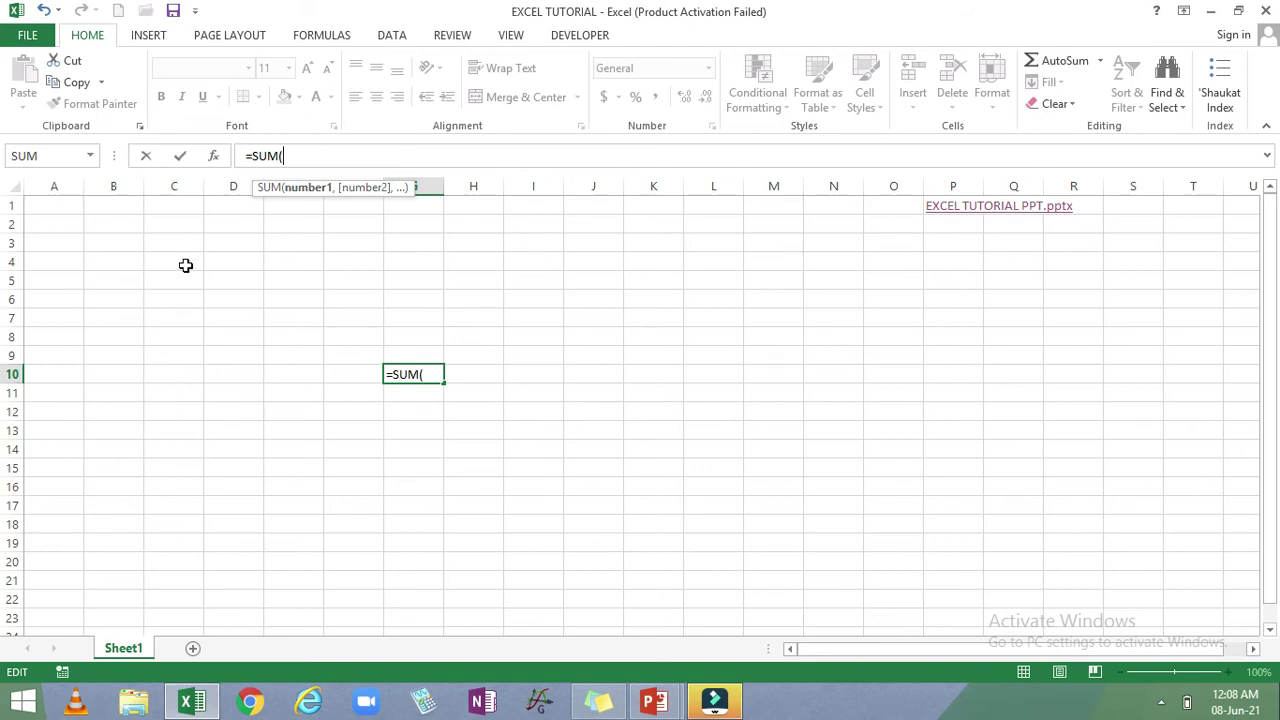
pyautogui.write('C')
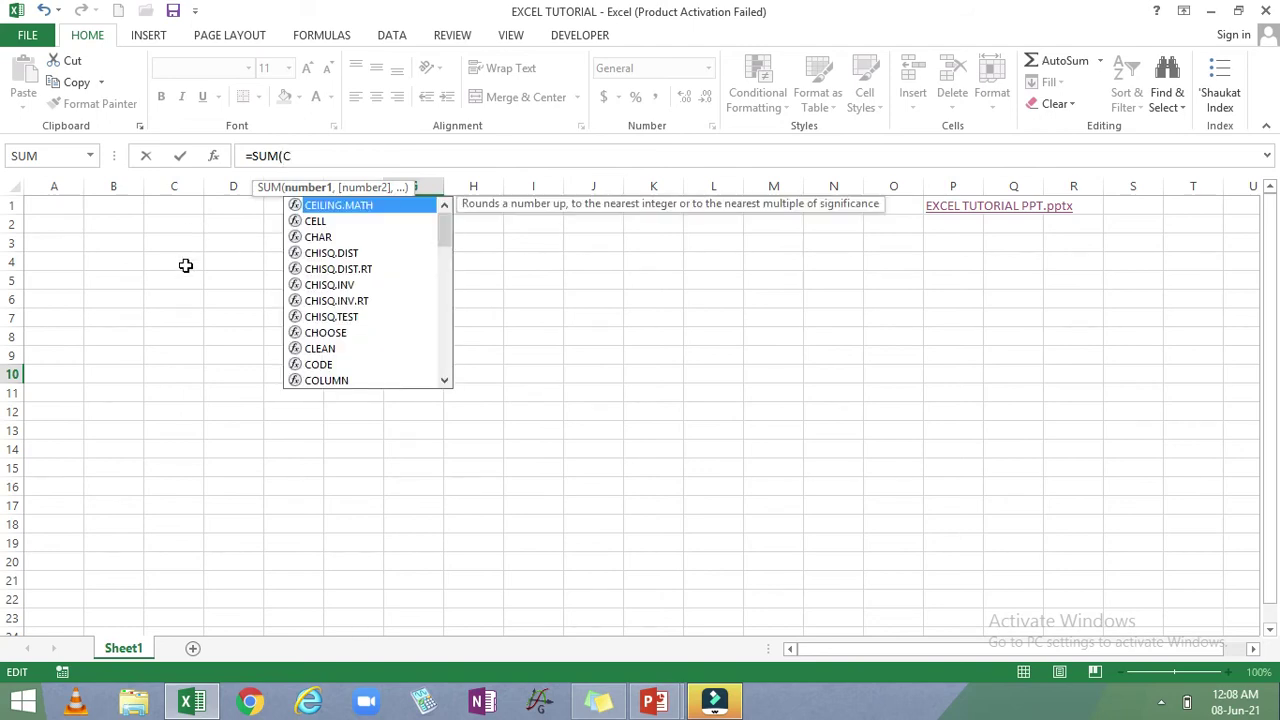
pyautogui.write('1,')
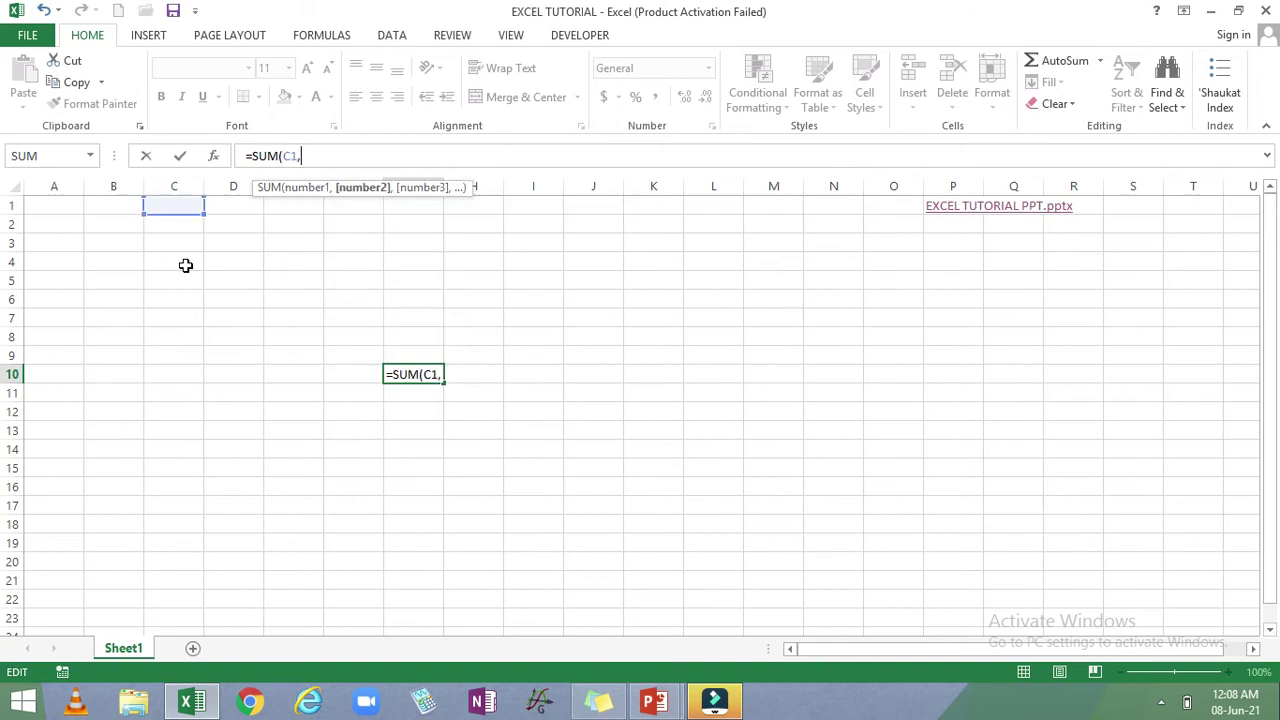
pyautogui.write('H')
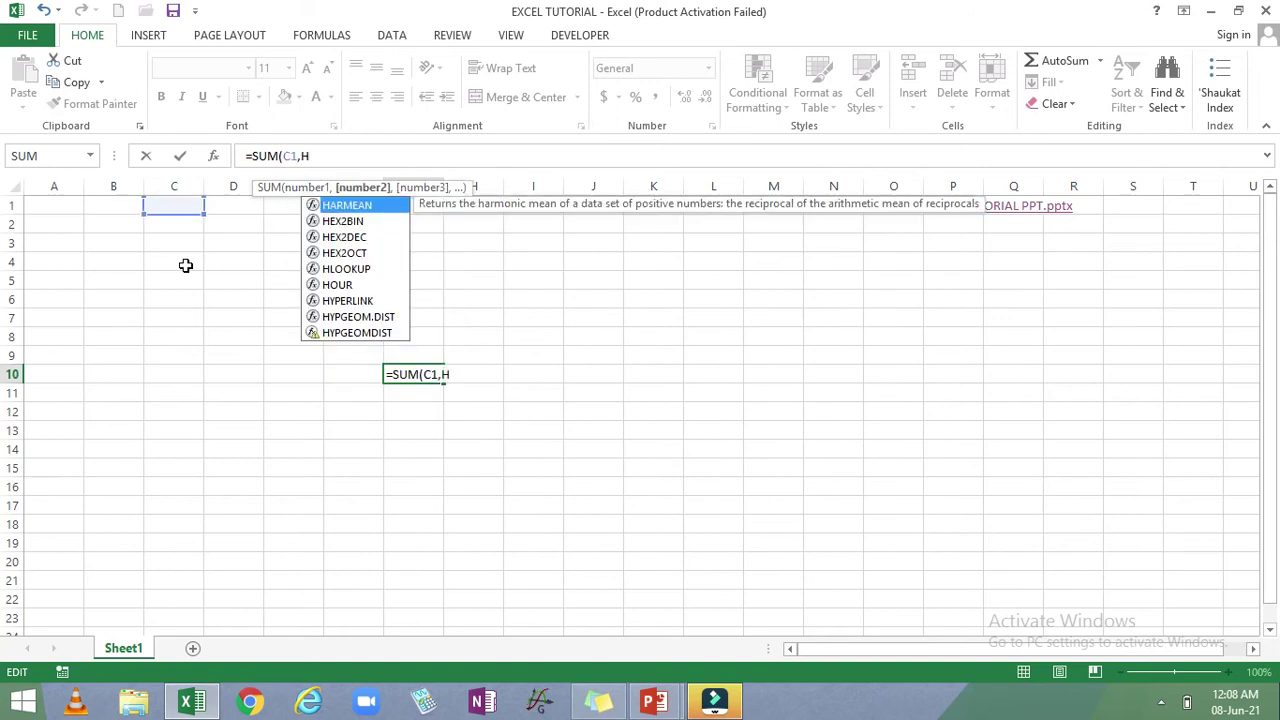
pyautogui.write('3')
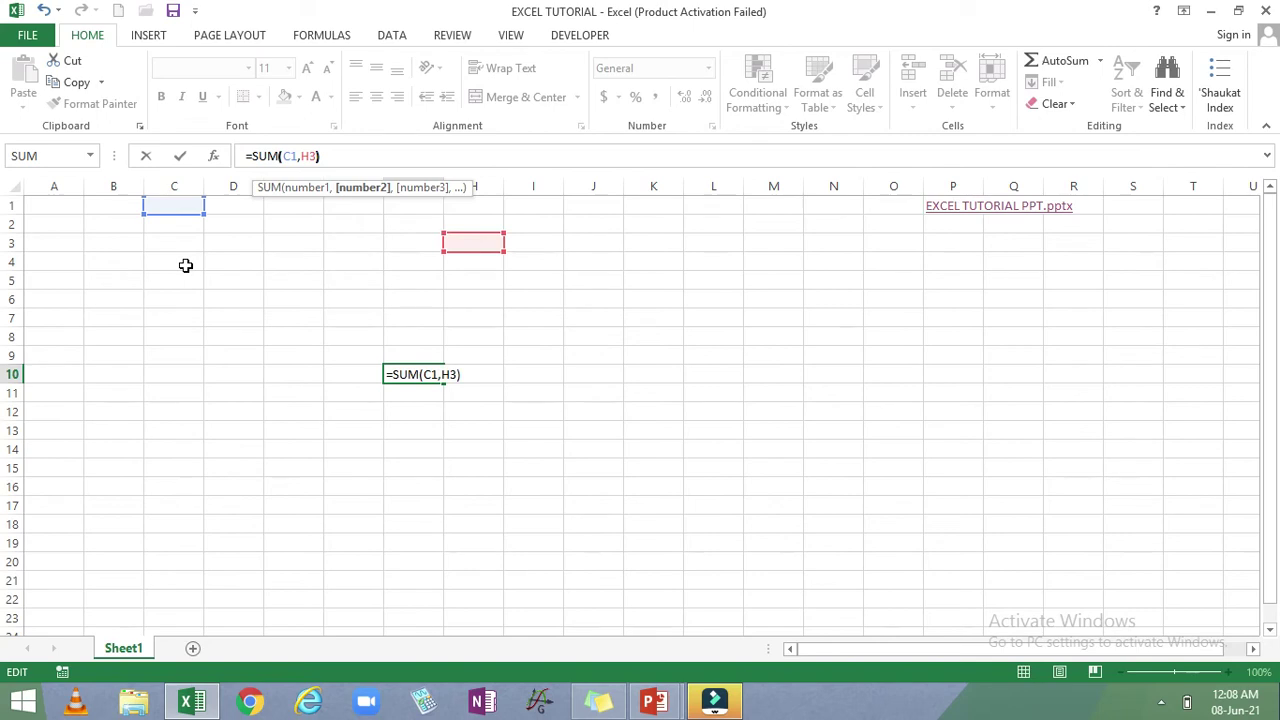
pyautogui.press('Return')
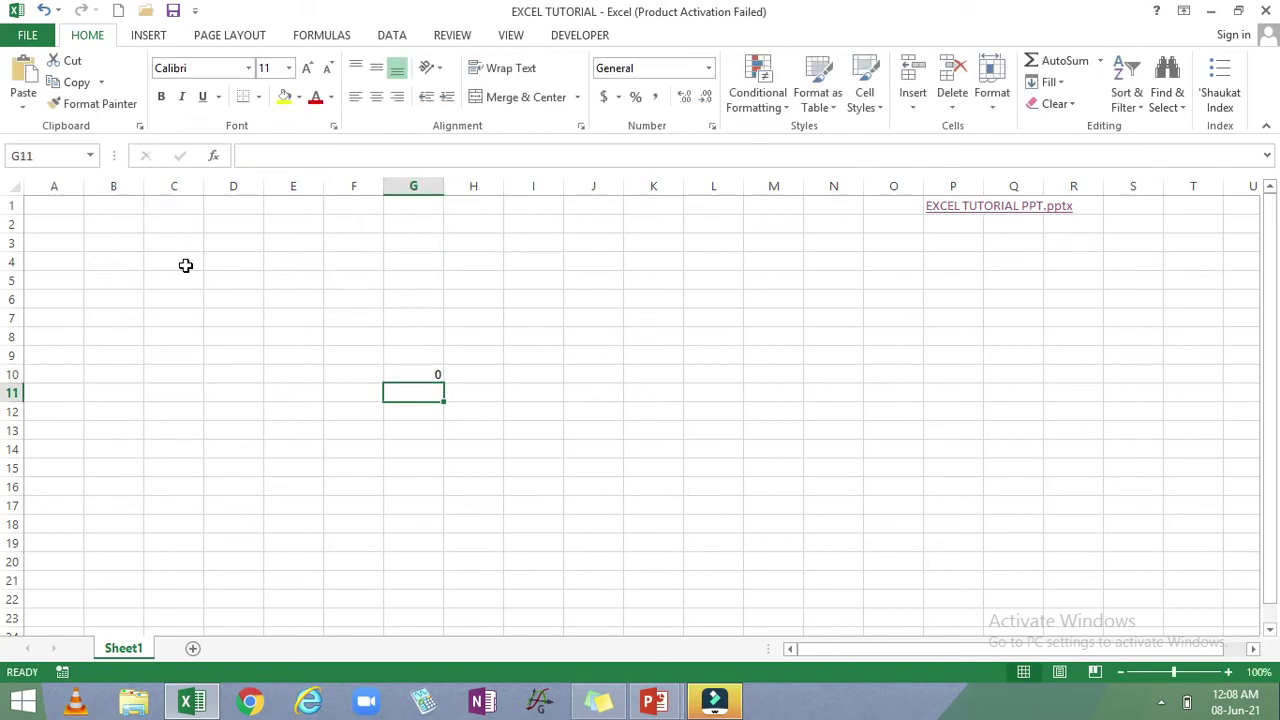
# - Examine the formula in cell G10 and the cells it references, and leave it as is
pyautogui.click(400, 372)
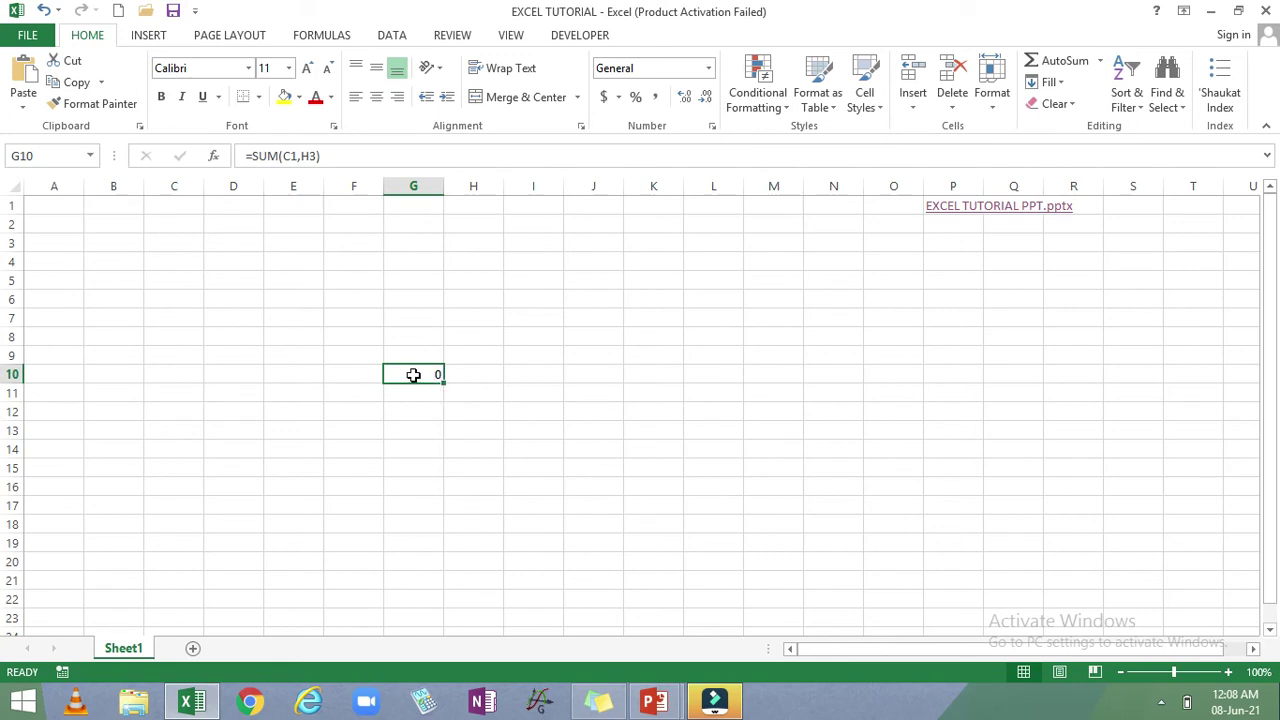
pyautogui.doubleClick(413, 374)
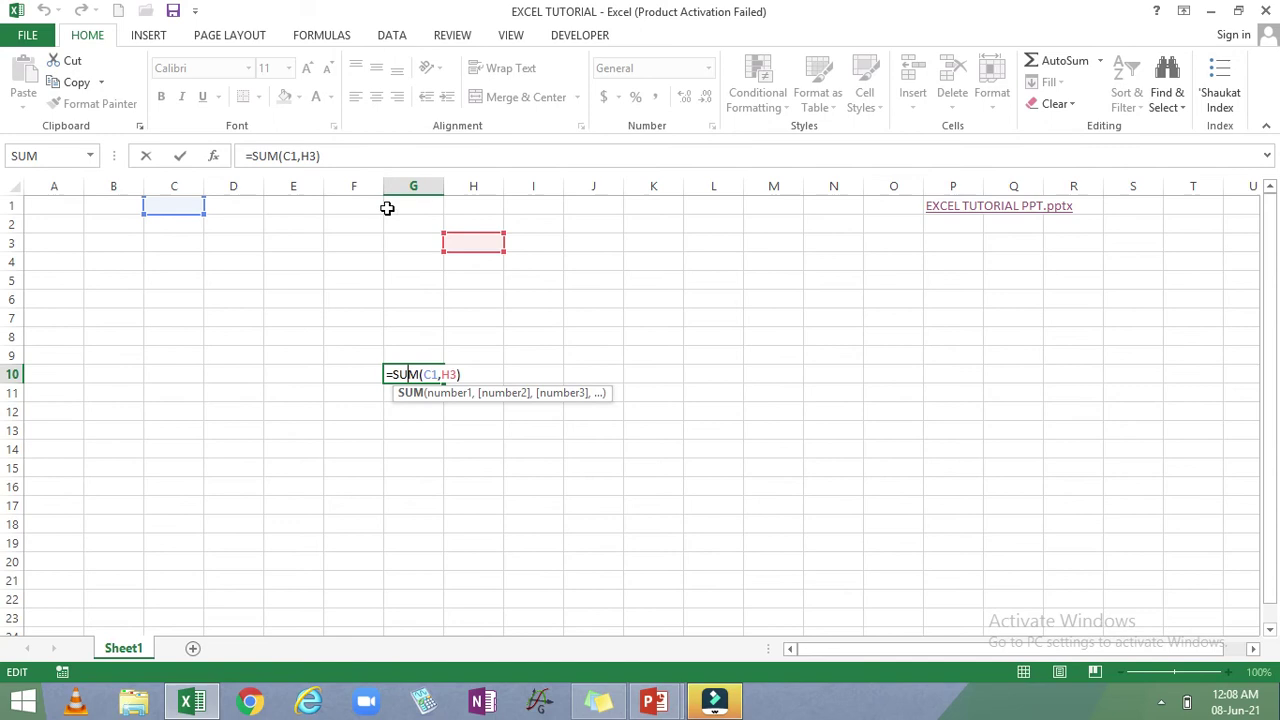
pyautogui.click(387, 279)
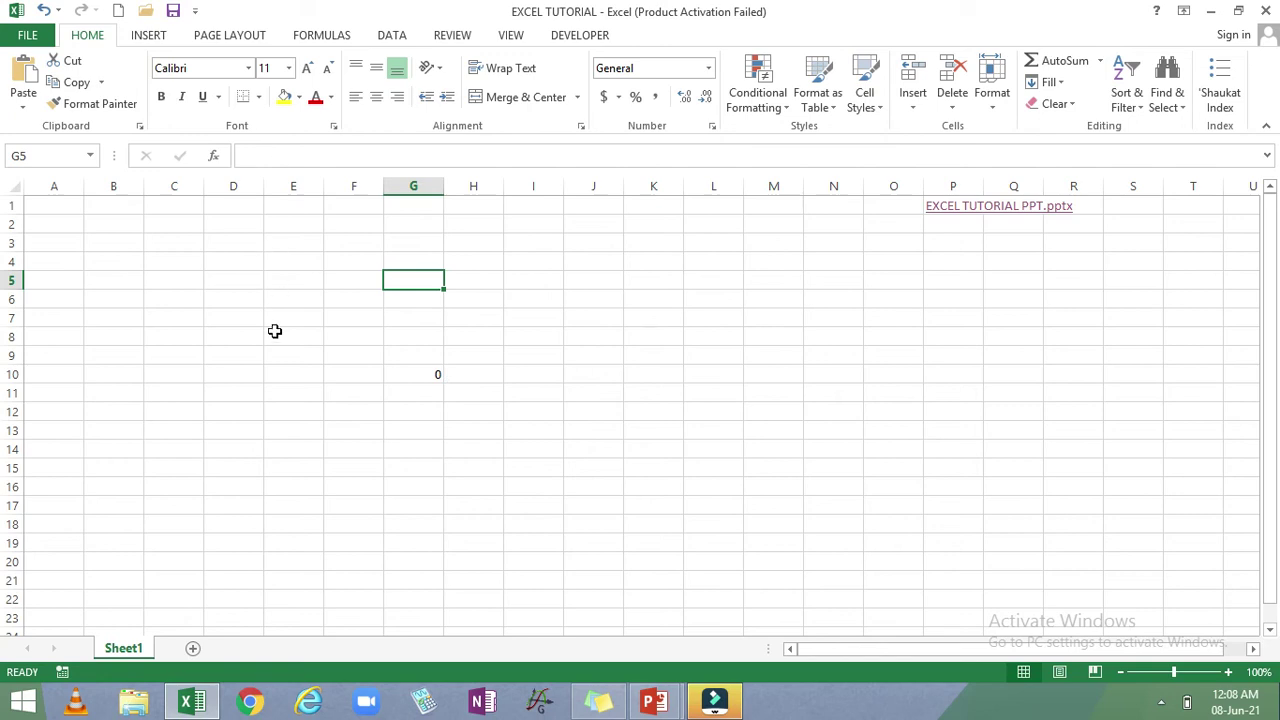
# - Enter the text WORKBOOK in cell I6
pyautogui.click(537, 301)
pyautogui.write('WO')
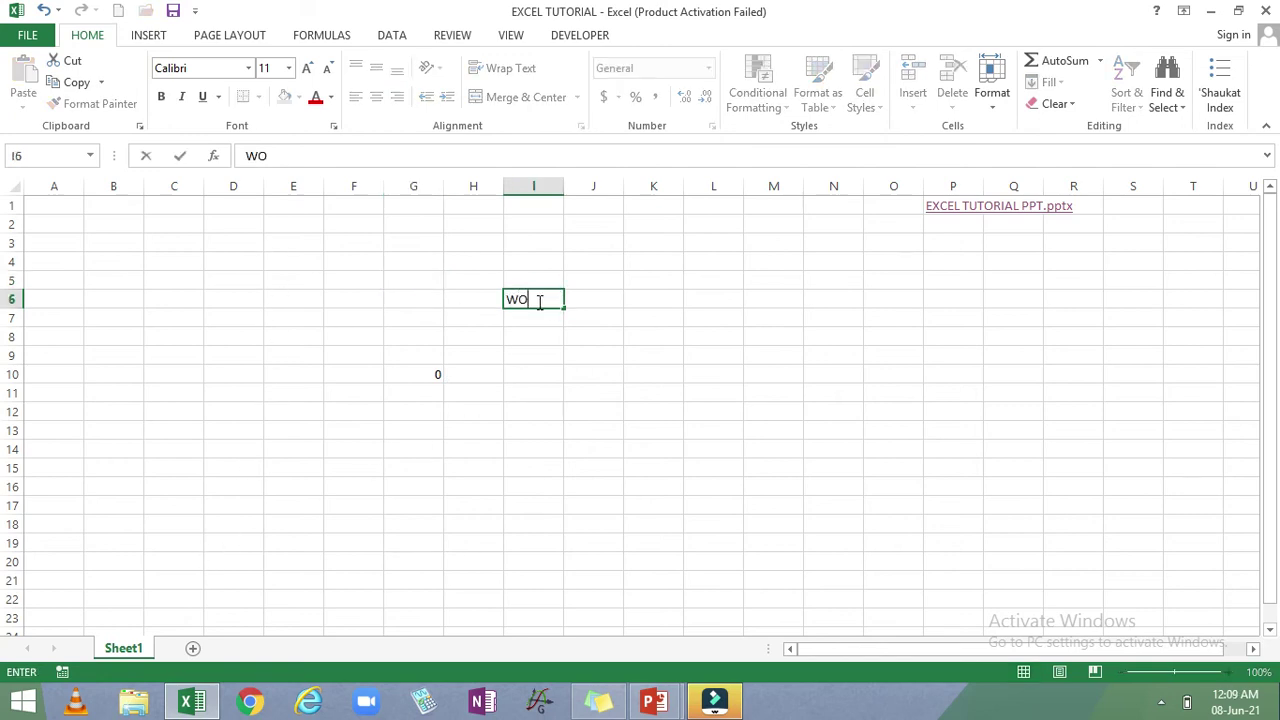
pyautogui.write('RKBOOLK')
pyautogui.press('BackSpace')
pyautogui.press('BackSpace')
pyautogui.click(528, 332)
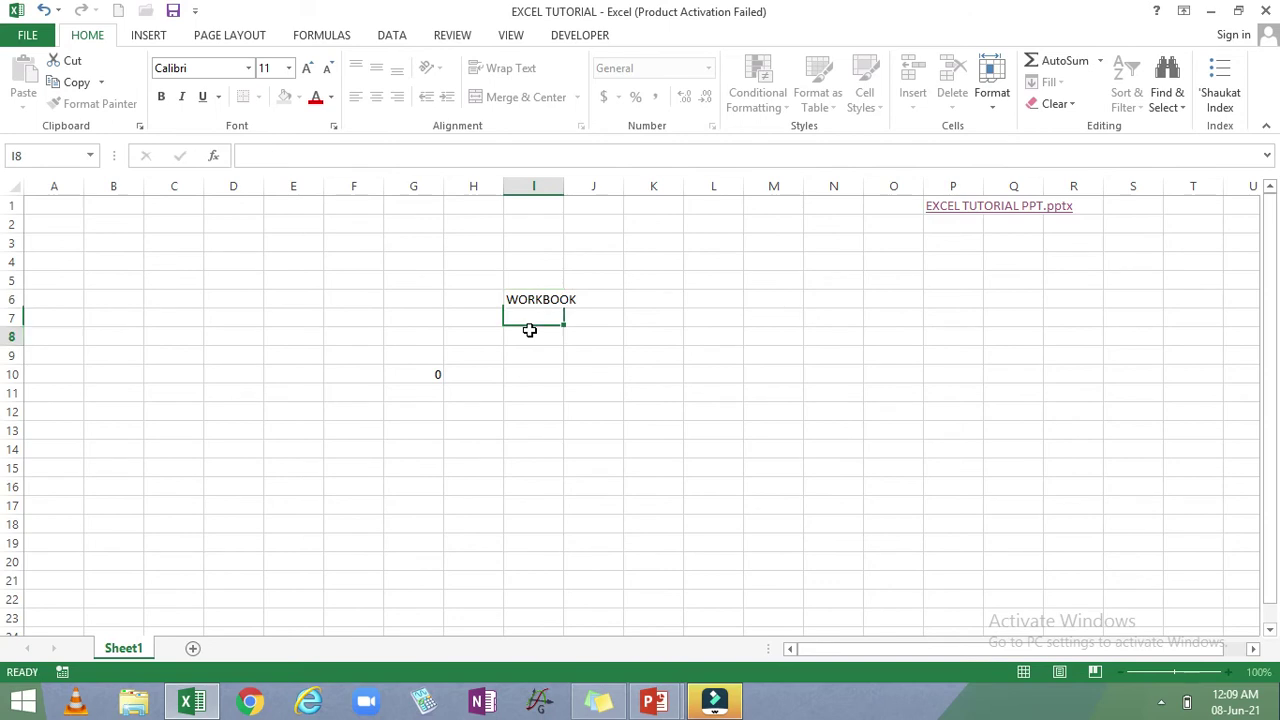
# - Enter the text WORKSHEET in cell I7 and widen column I to fit both words
pyautogui.click(511, 315)
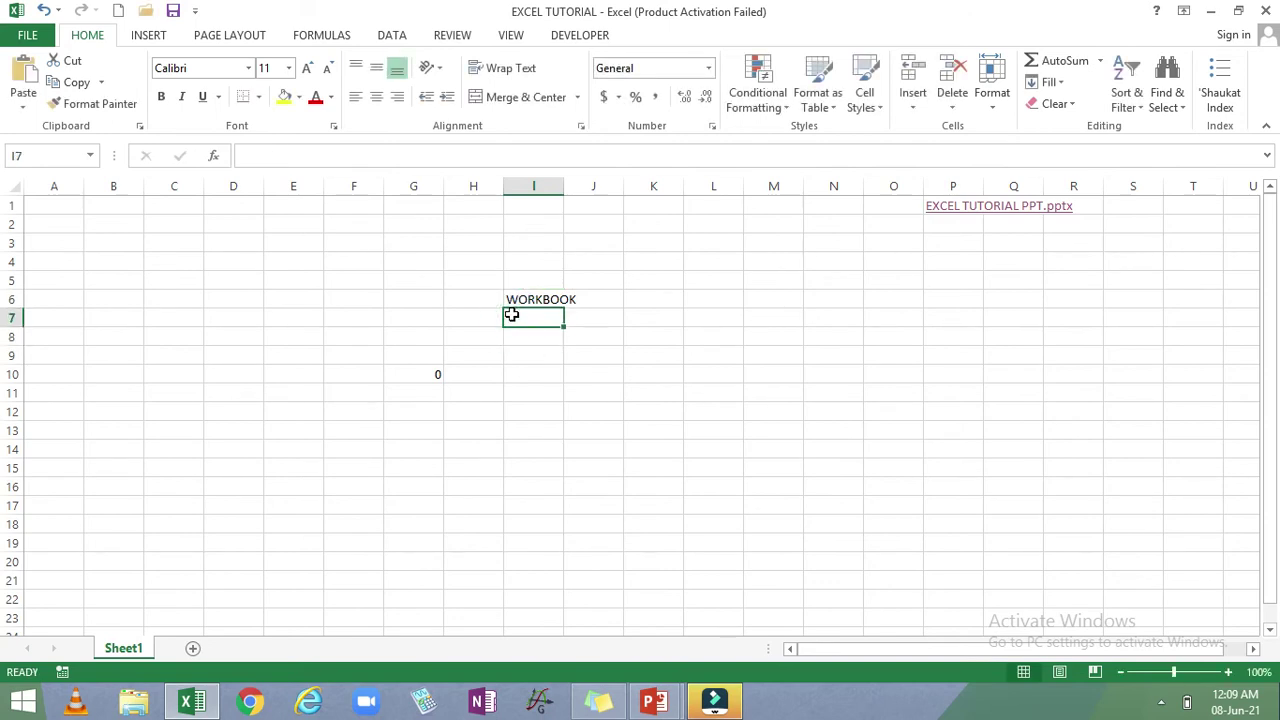
pyautogui.write('W')
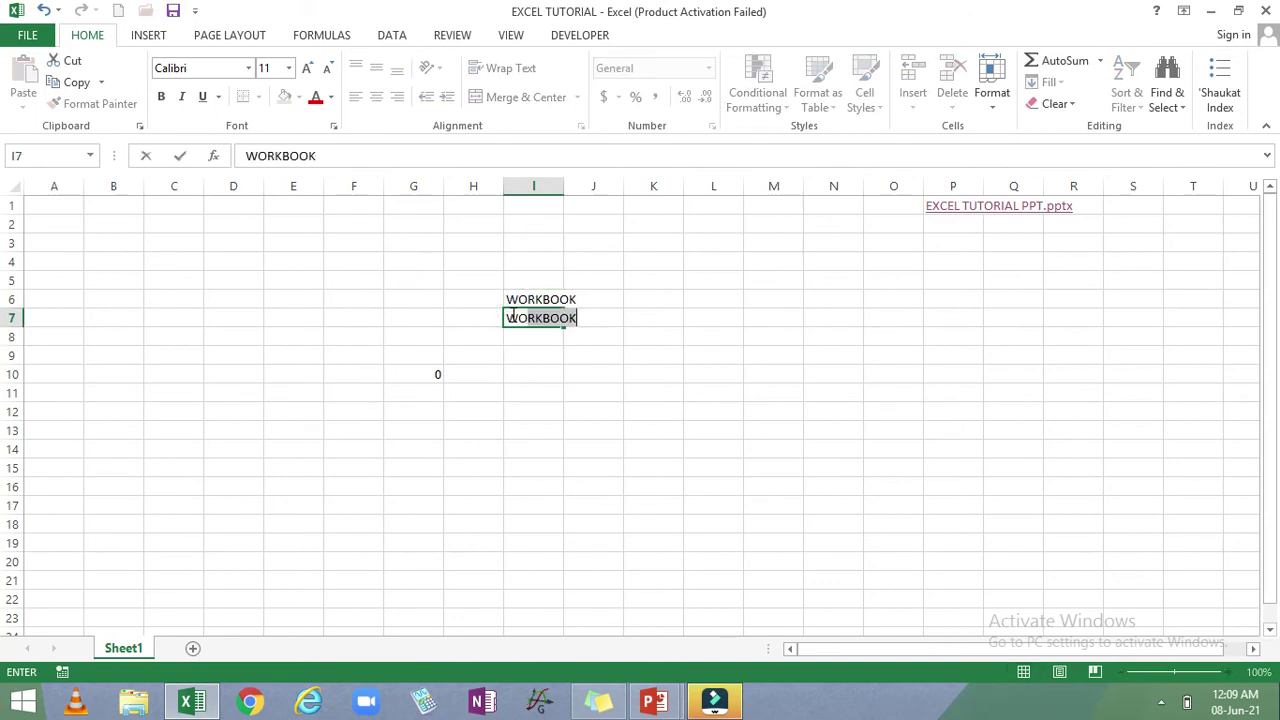
pyautogui.write('ORKSHEET')
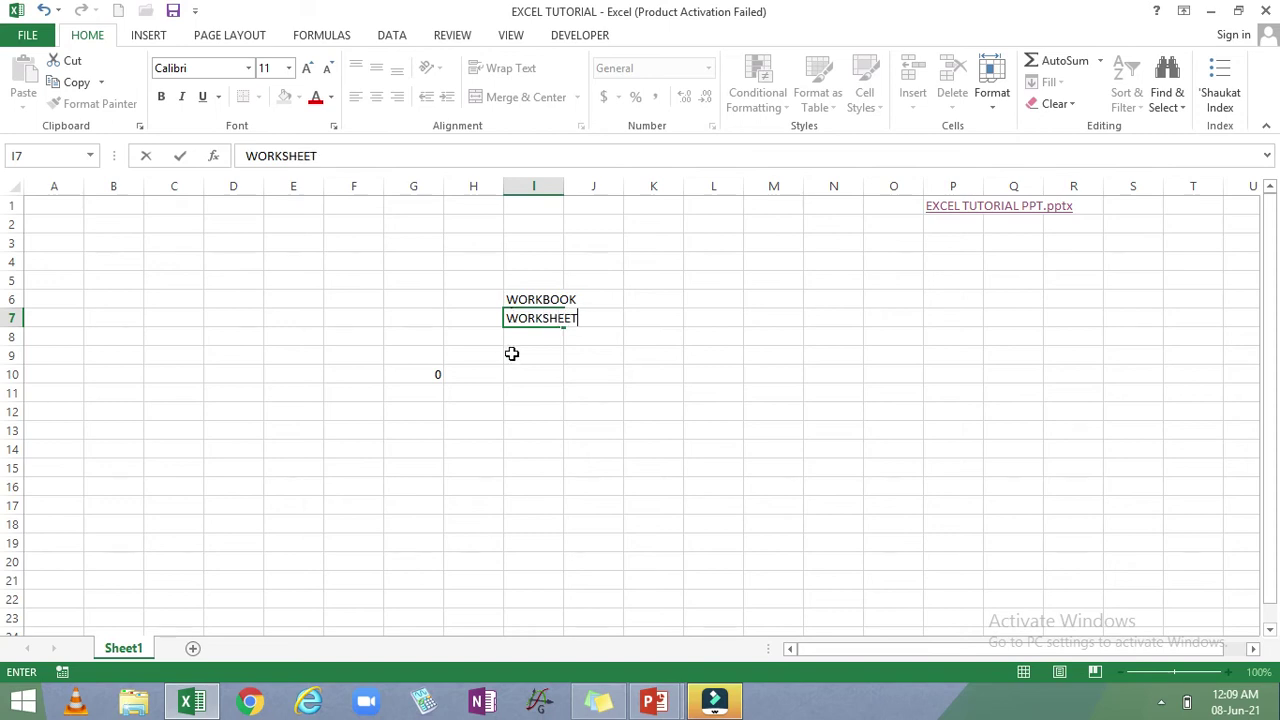
pyautogui.click(508, 352)
pyautogui.moveTo(565, 186); pyautogui.dragTo(592, 186)
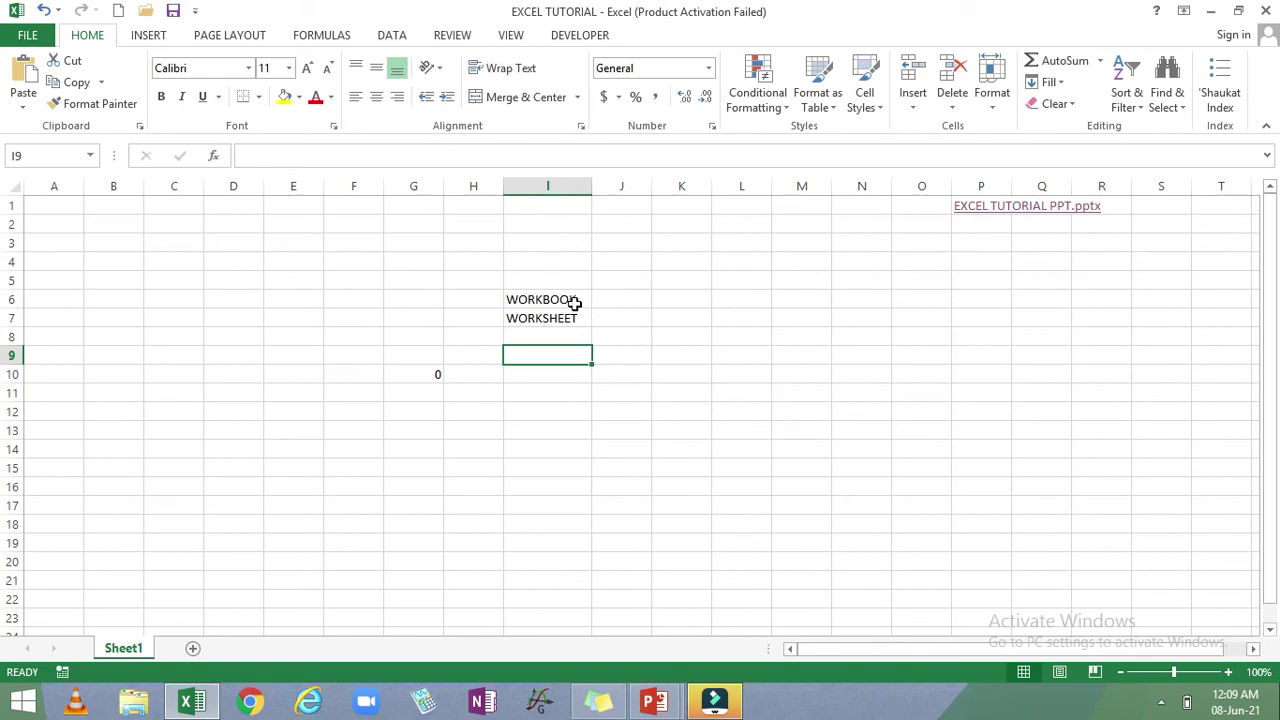
# - Add six new blank worksheets after Sheet1
pyautogui.click(540, 301)
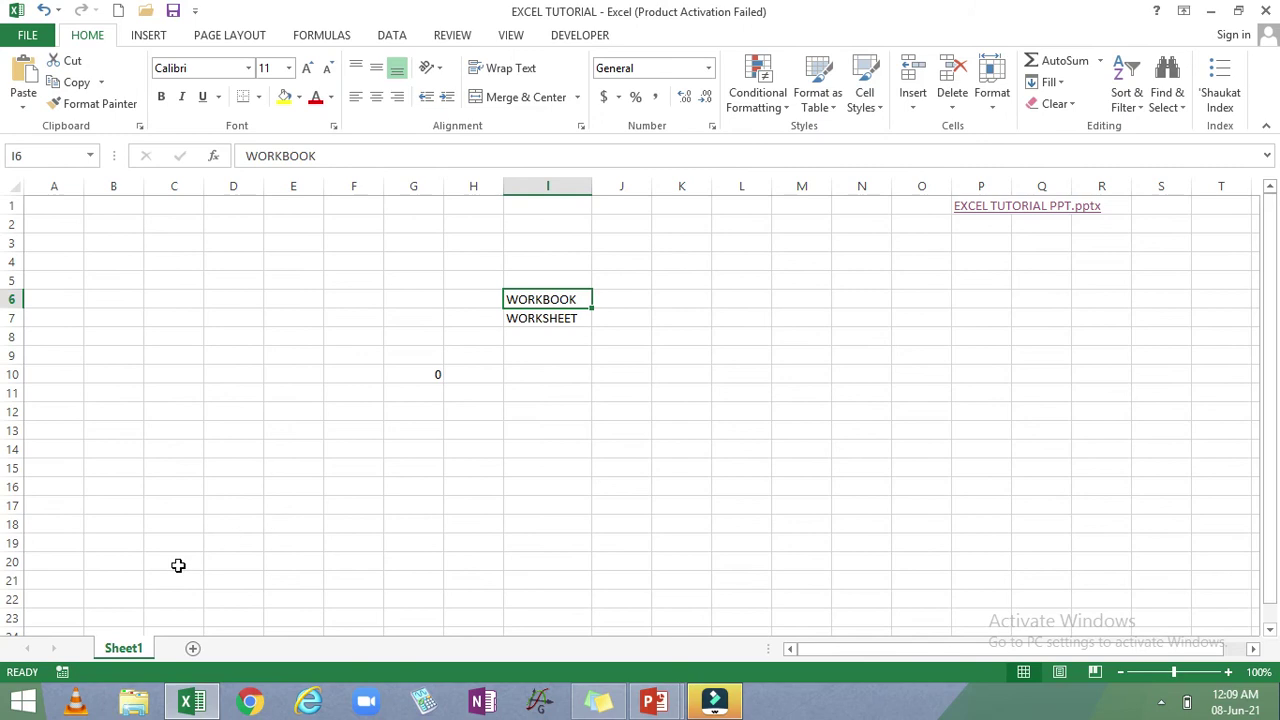
pyautogui.click(194, 651)
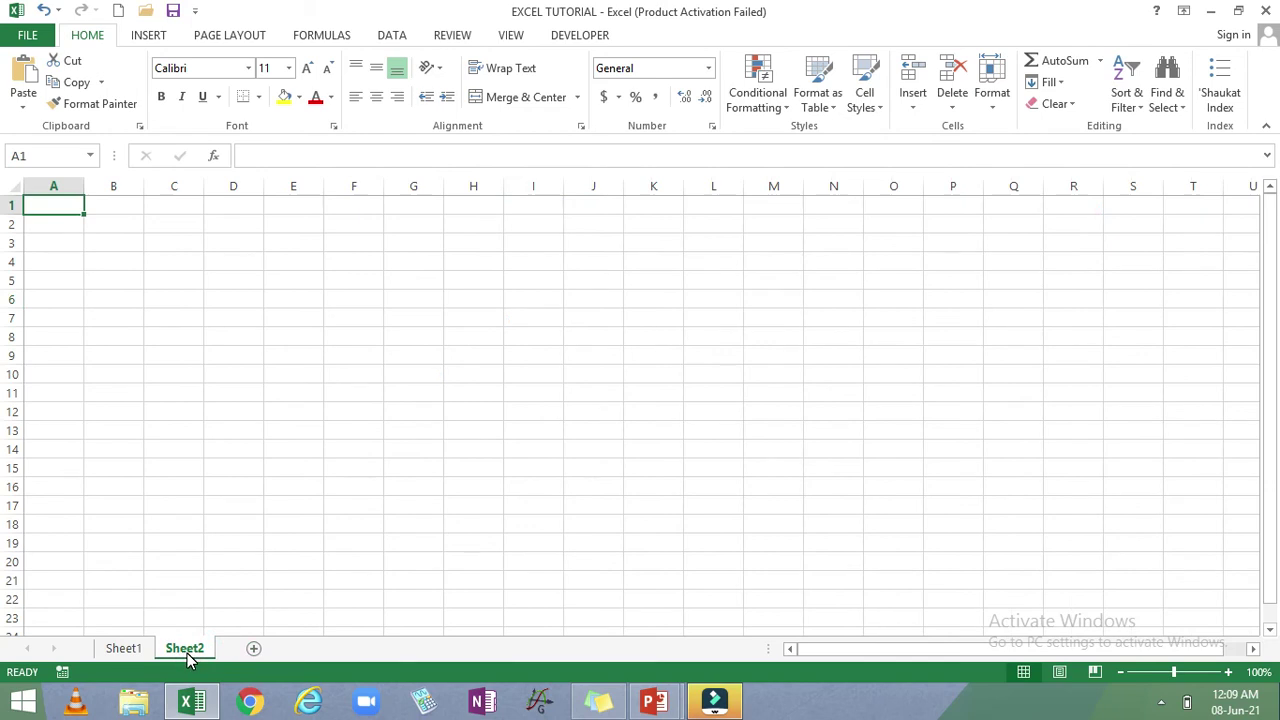
pyautogui.click(130, 652)
pyautogui.click(172, 651)
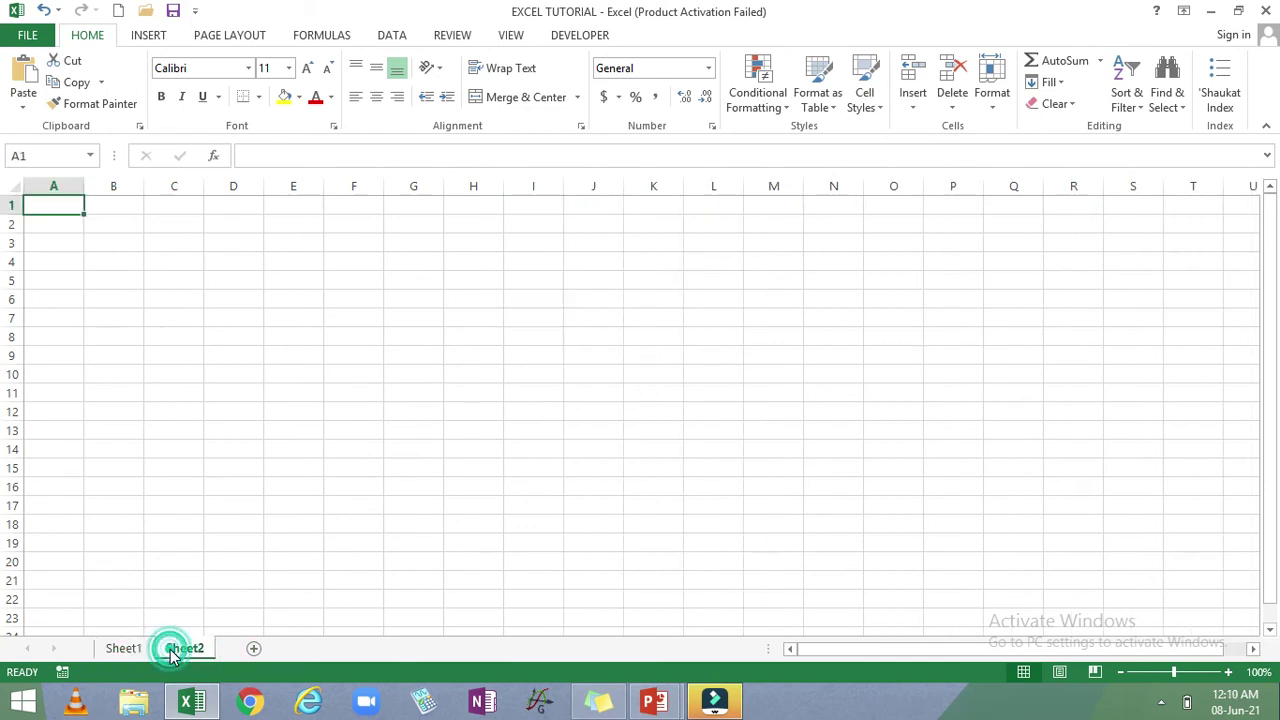
pyautogui.click(253, 649)
pyautogui.click(313, 650)
pyautogui.click(378, 647)
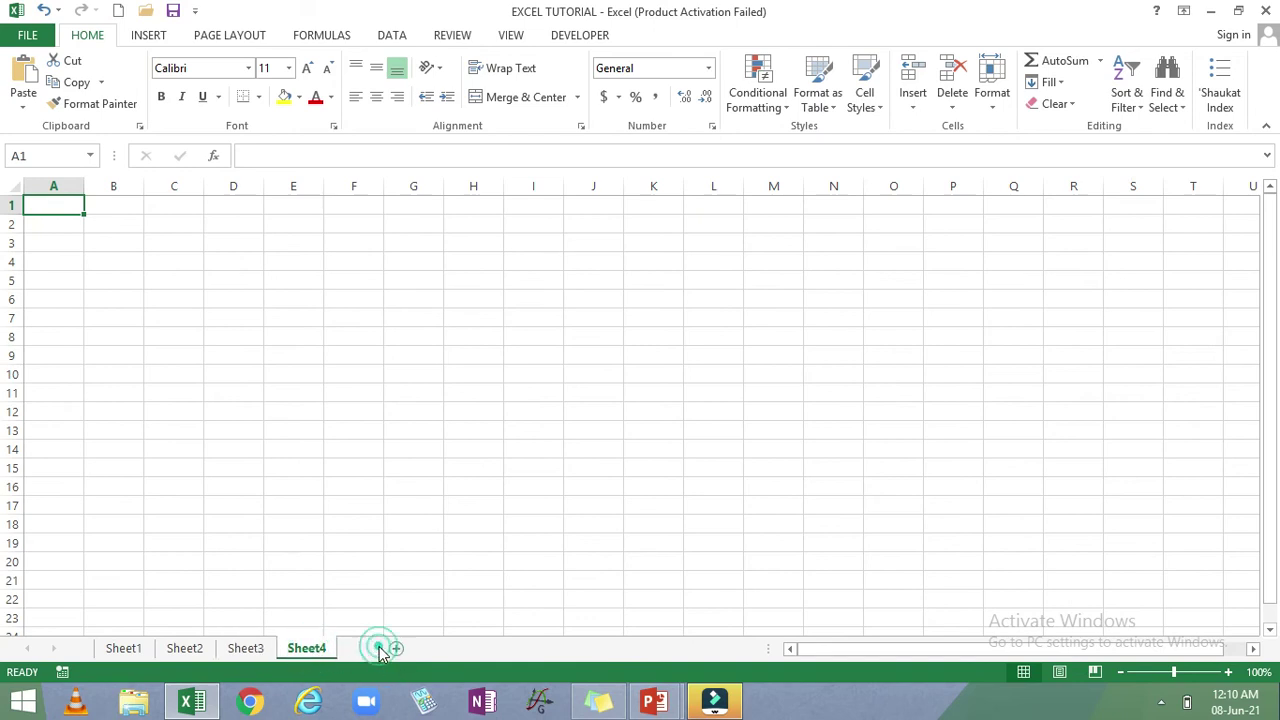
pyautogui.click(436, 650)
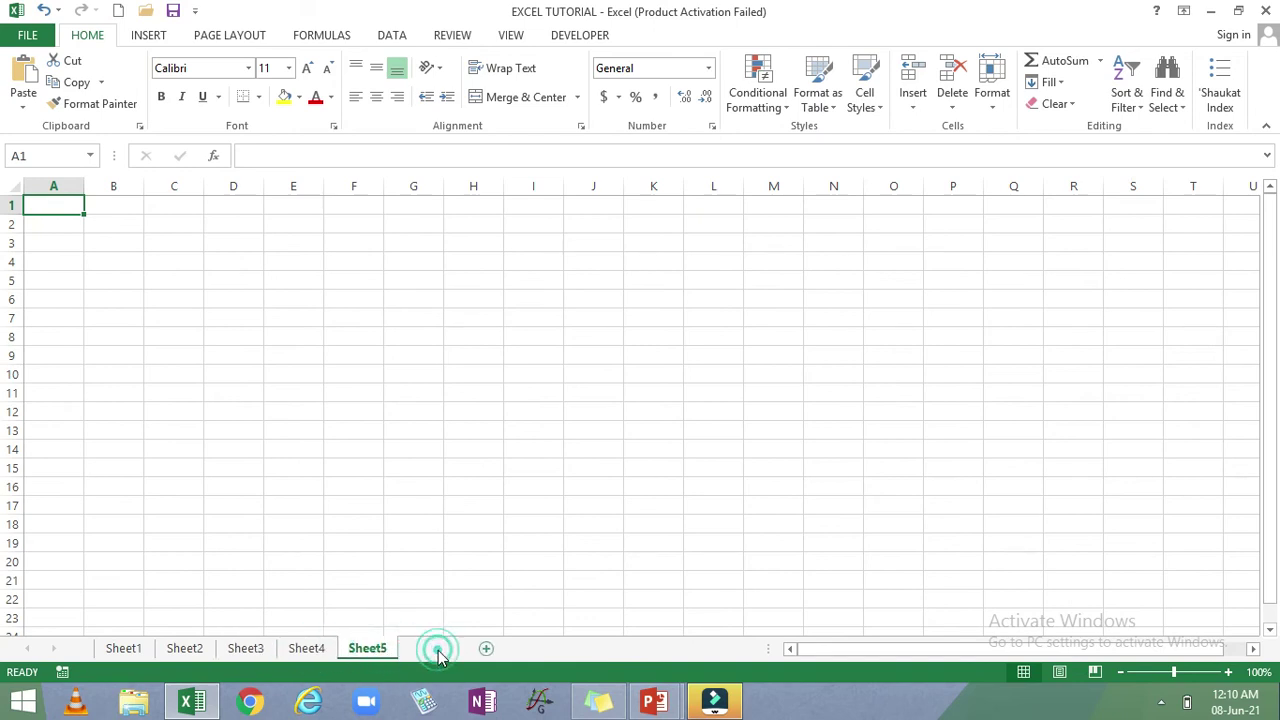
pyautogui.click(497, 650)
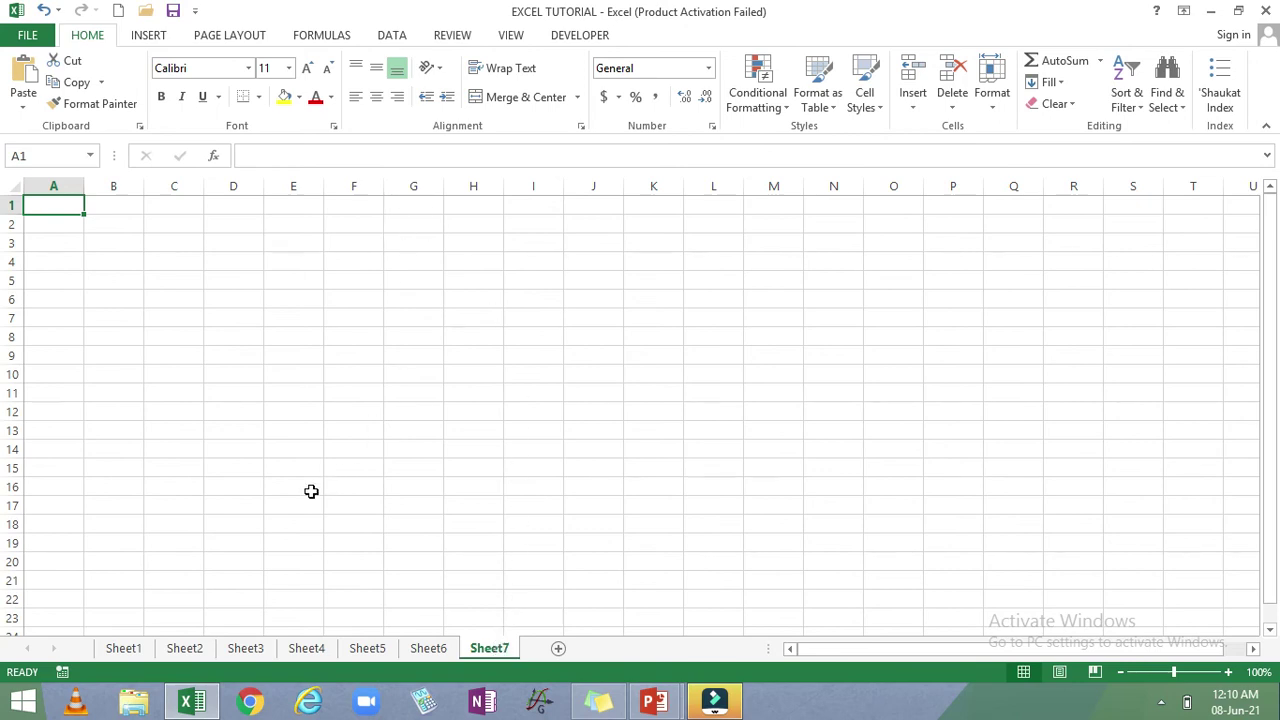
# - Rename Sheet1 with a person's first name
pyautogui.click(124, 648)
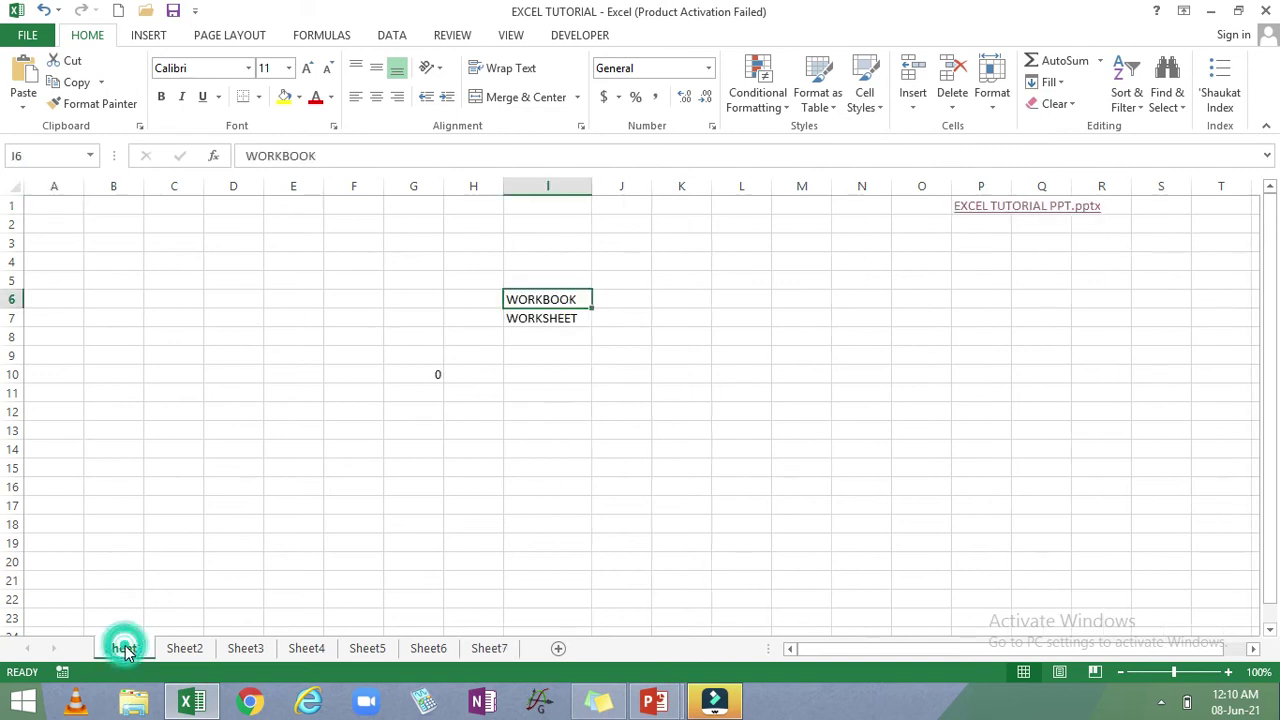
pyautogui.rightClick(124, 648)
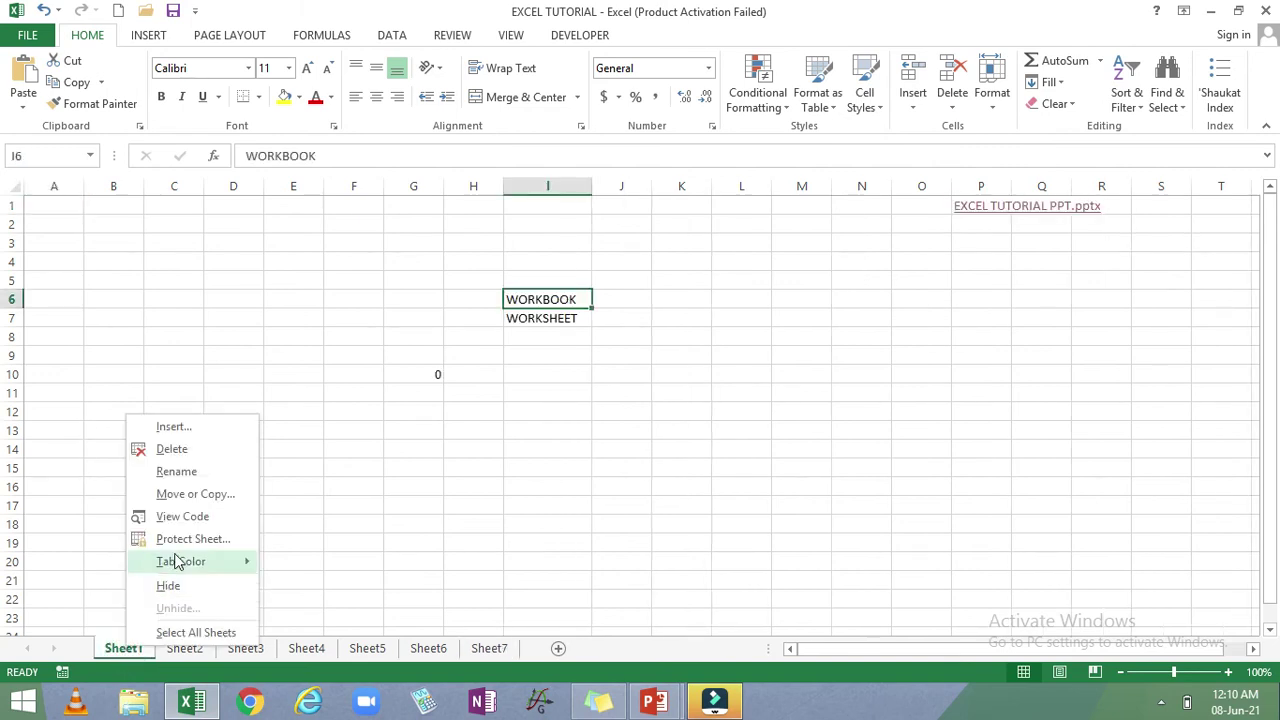
pyautogui.moveTo(178, 563)
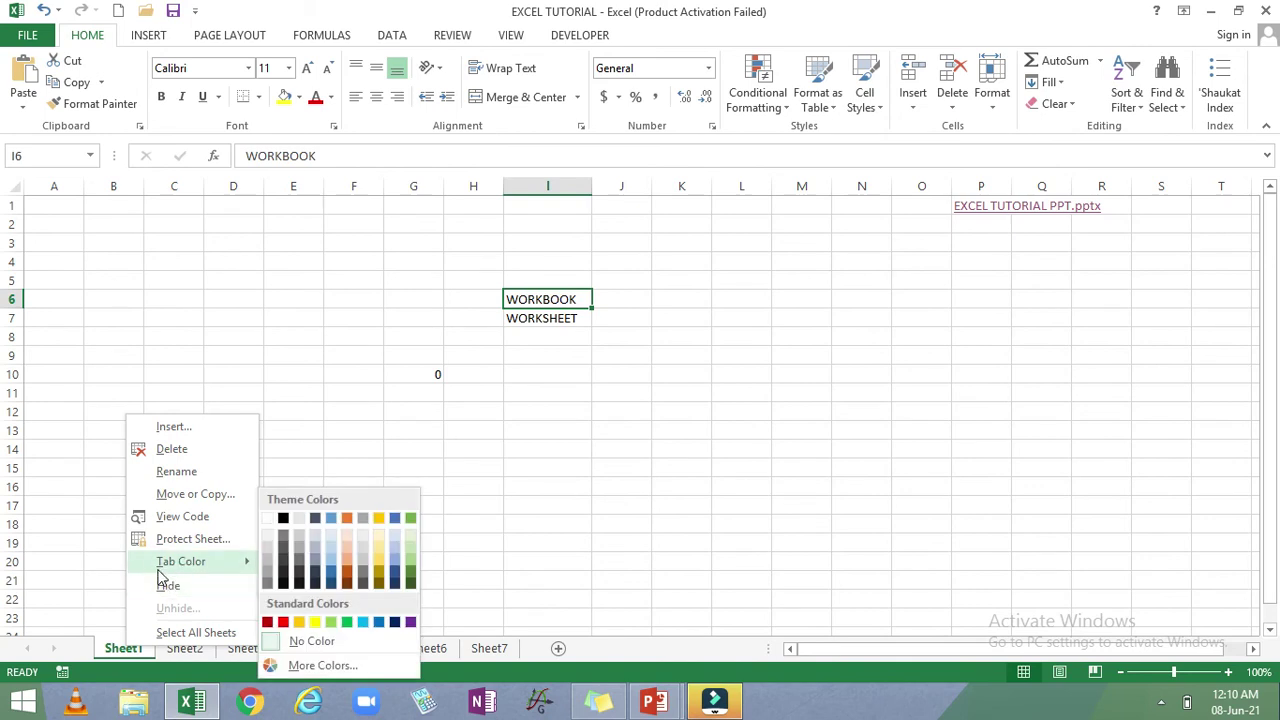
pyautogui.click(176, 471)
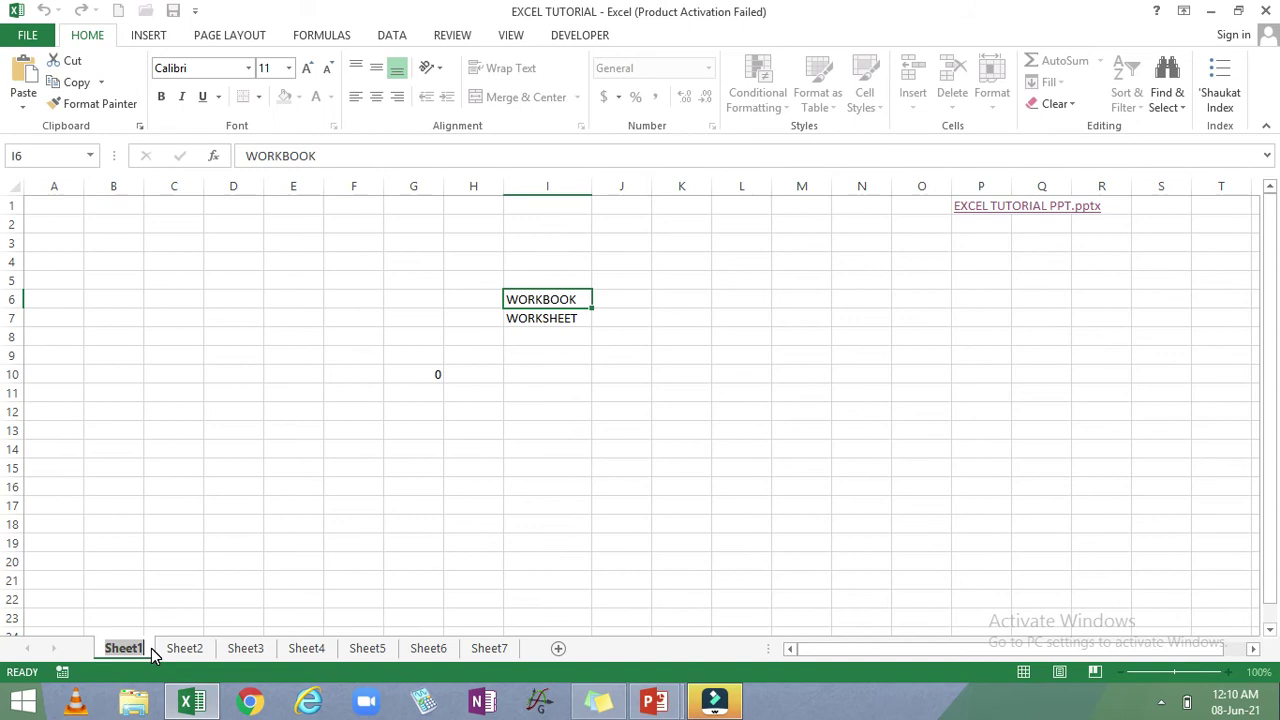
pyautogui.write('AMAN')
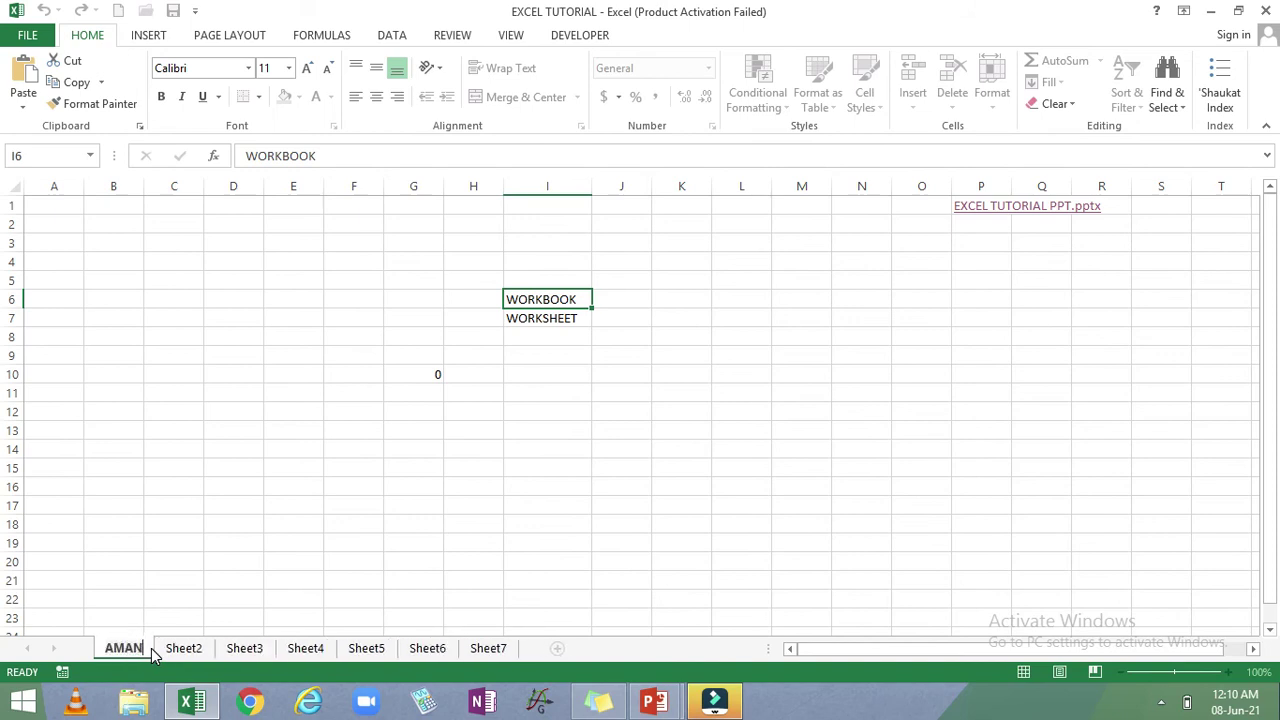
# - Rename Sheet2 with another person's first name
pyautogui.click(185, 648)
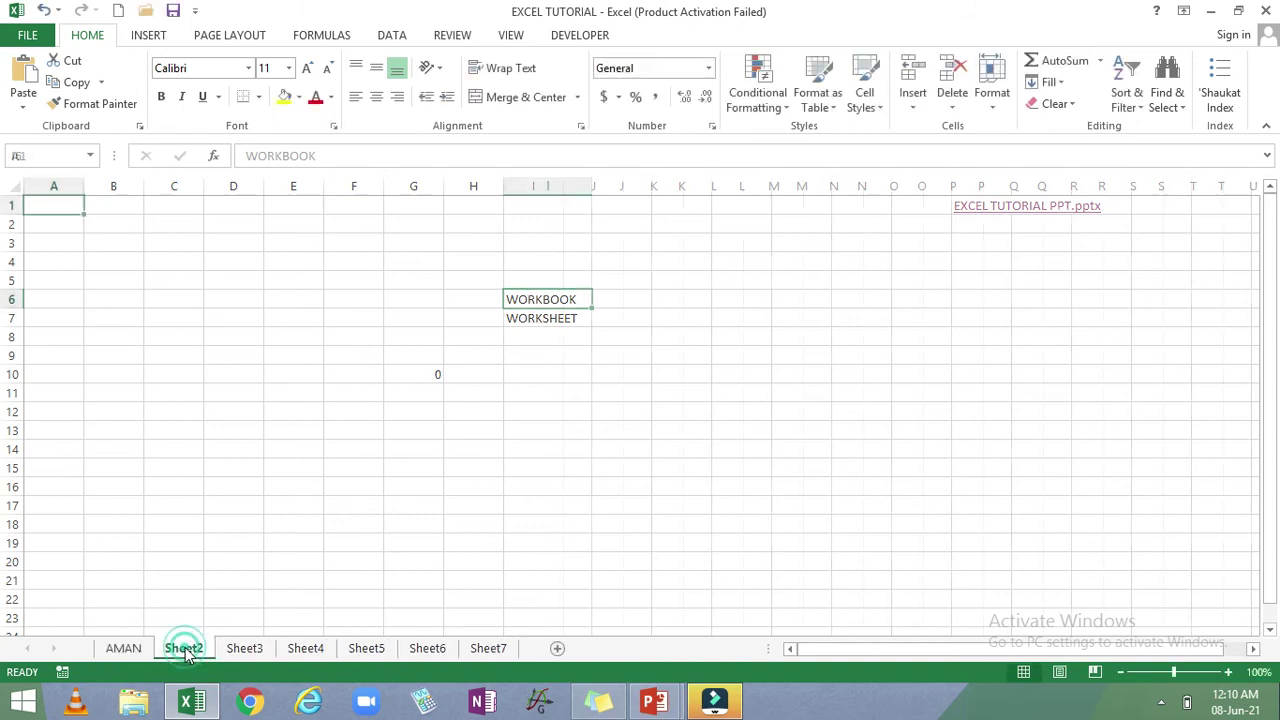
pyautogui.doubleClick(185, 648)
pyautogui.write('GEETA')
pyautogui.press('Return')
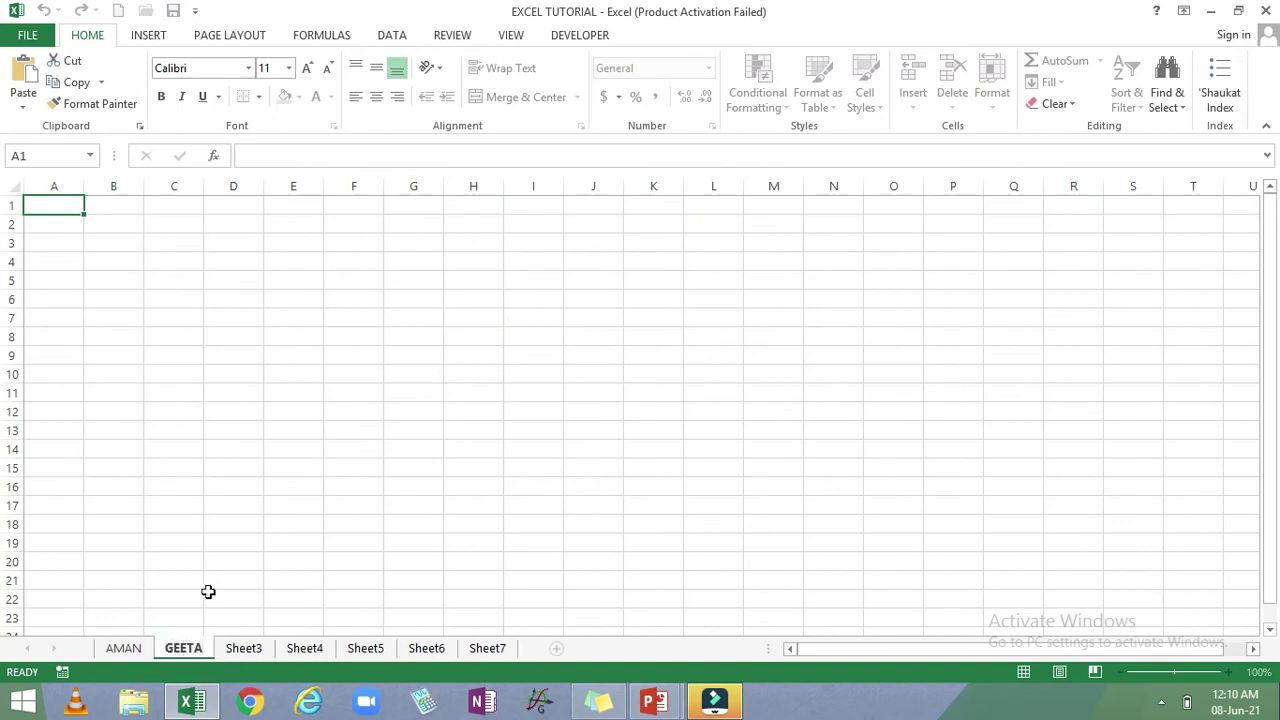
pyautogui.click(220, 578)
# - Rename Sheet3 as YXV
pyautogui.click(238, 648)
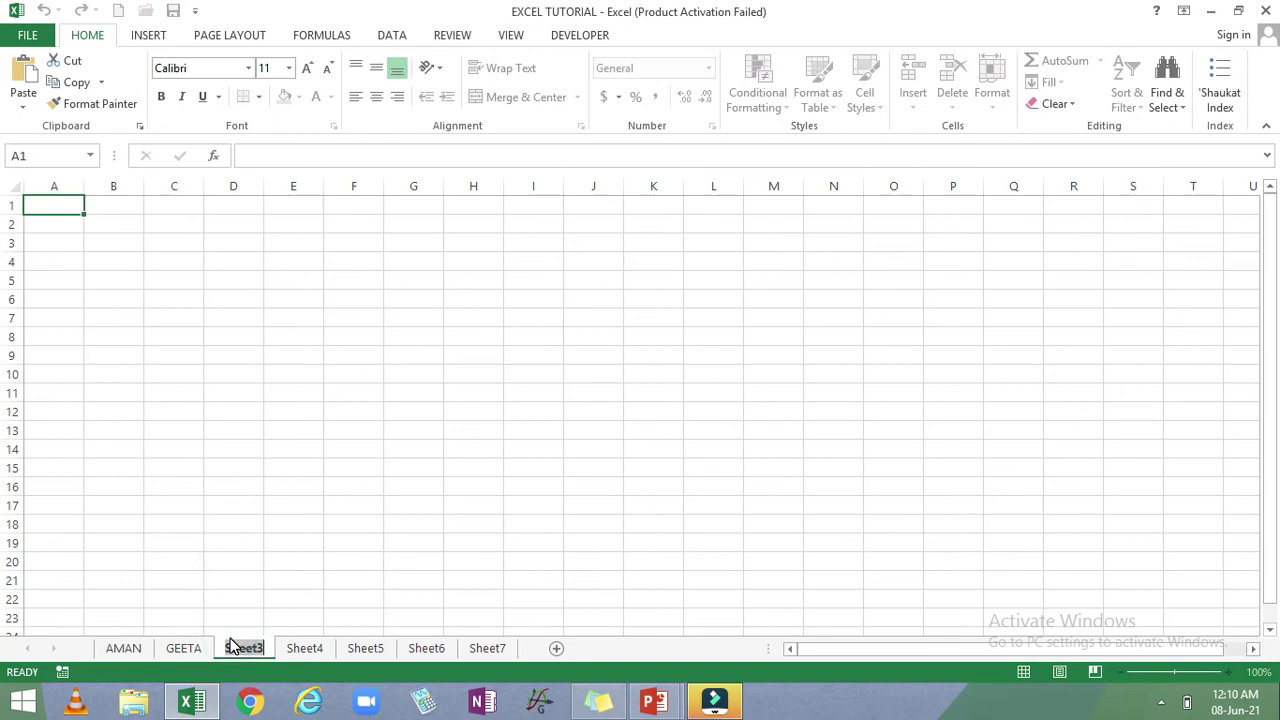
pyautogui.write('V')
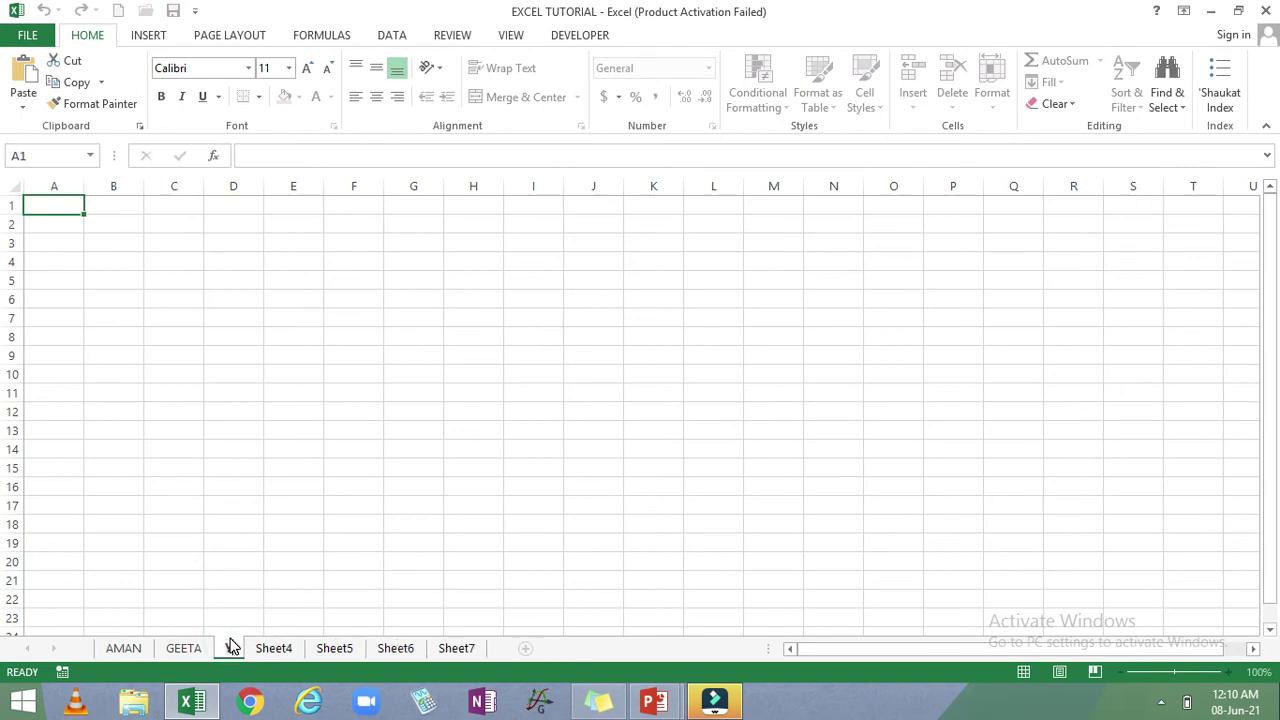
pyautogui.write('UV')
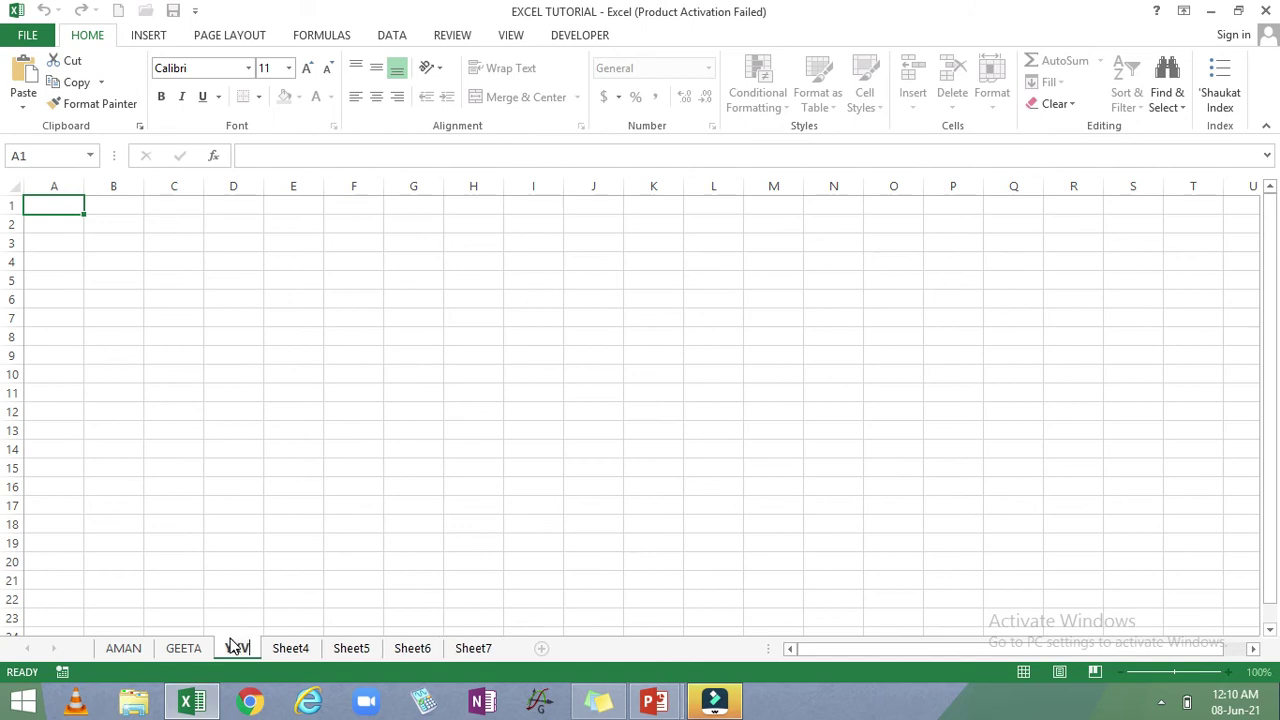
pyautogui.click(236, 486)
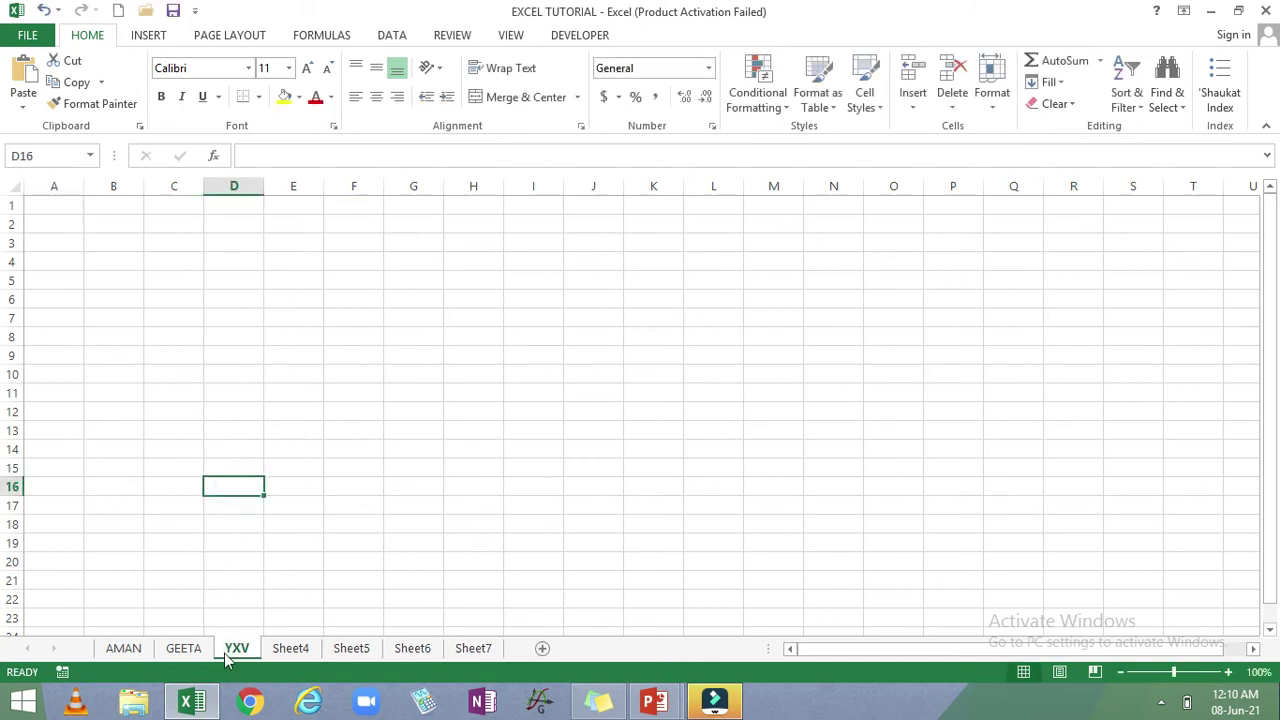
# - Set the first sheet's tab color to black and view it from the second sheet
pyautogui.click(126, 649)
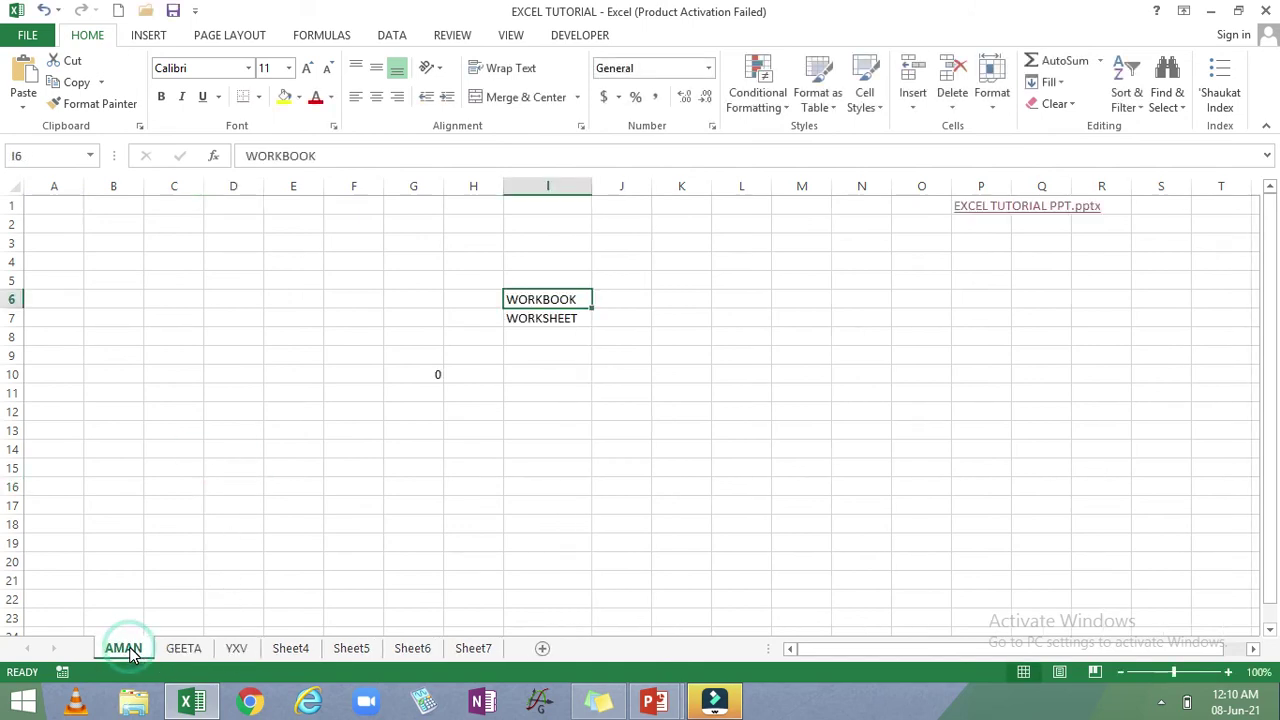
pyautogui.rightClick(128, 650)
pyautogui.moveTo(197, 562)
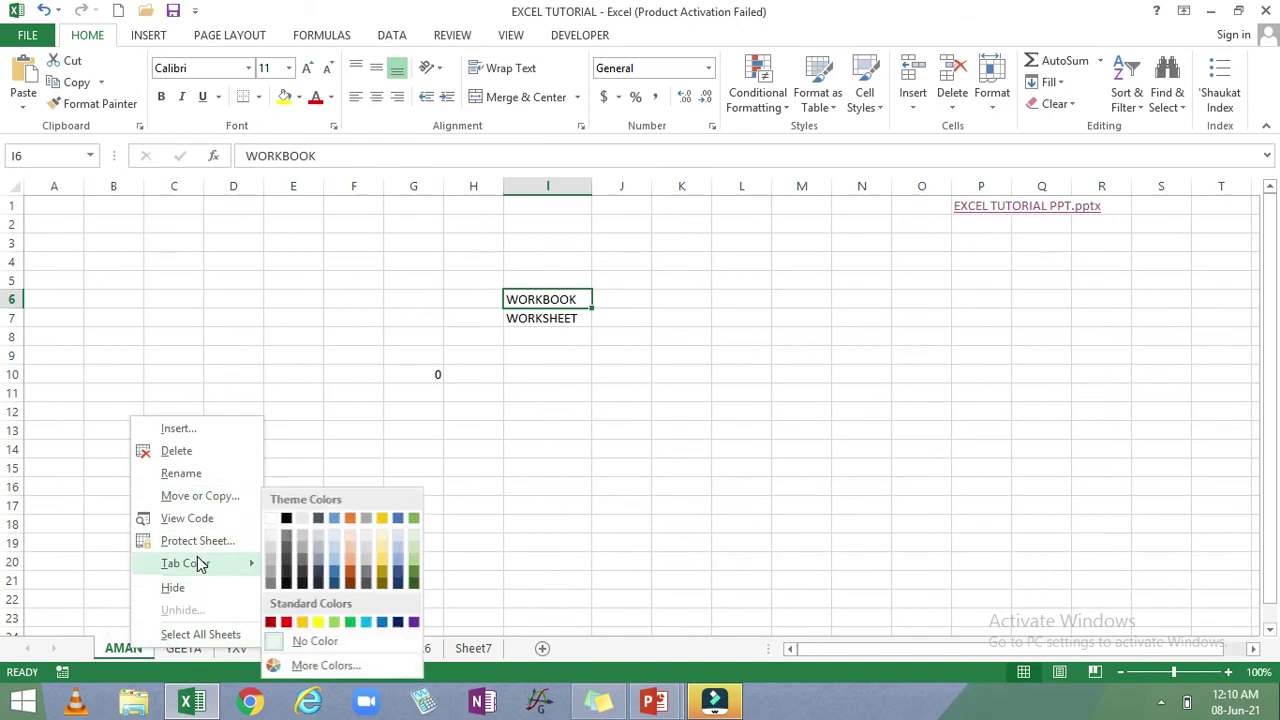
pyautogui.click(289, 519)
pyautogui.click(185, 649)
# - Set the first sheet's tab color to standard yellow
pyautogui.click(140, 652)
pyautogui.rightClick(140, 652)
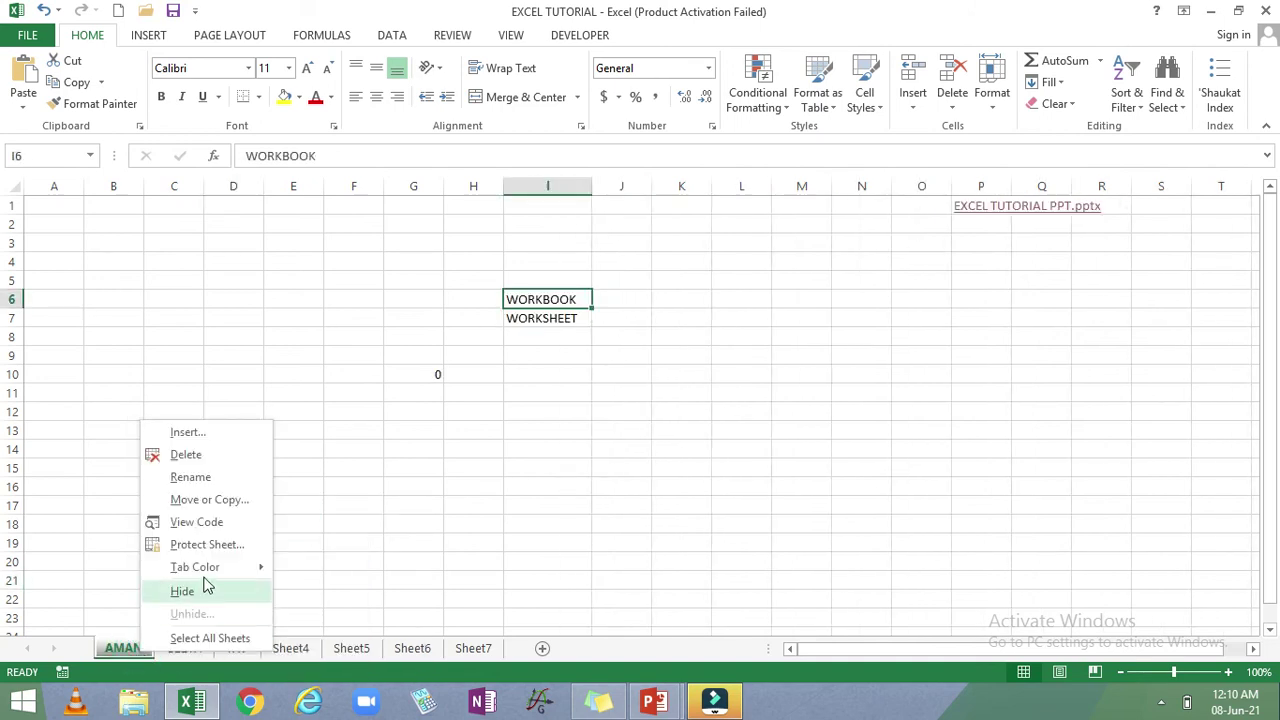
pyautogui.moveTo(206, 568)
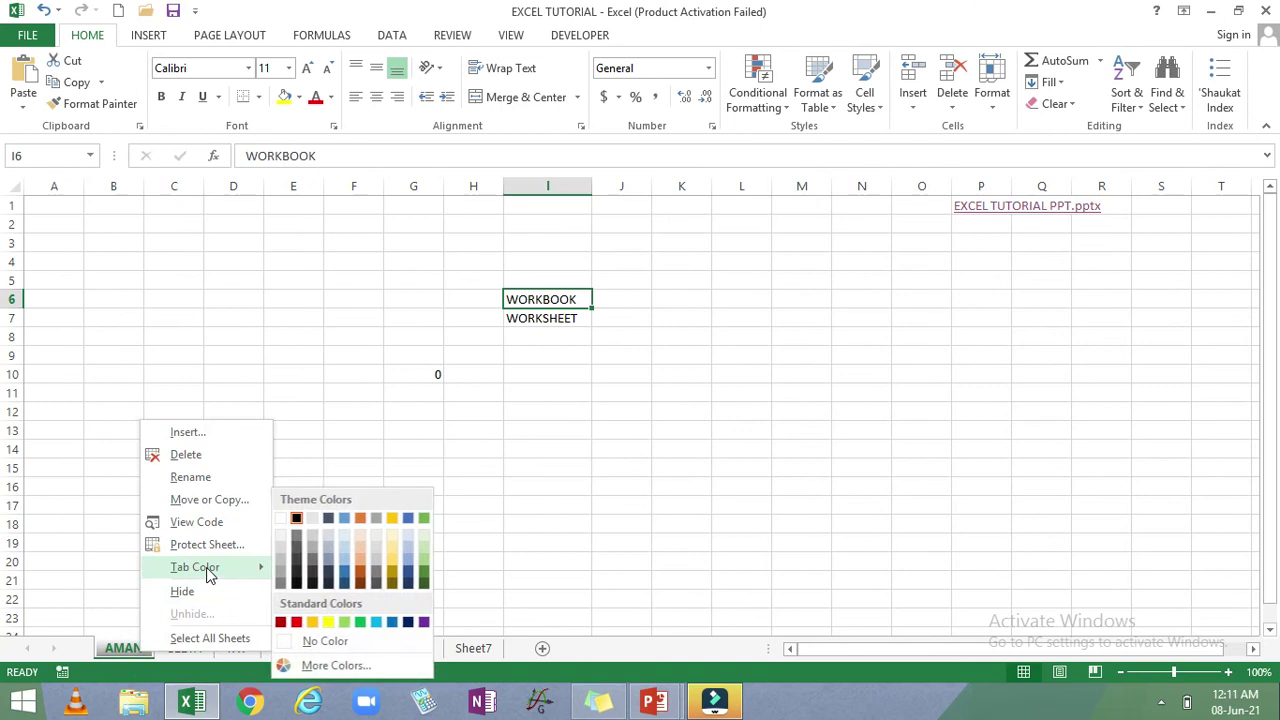
pyautogui.click(333, 621)
pyautogui.rightClick(131, 652)
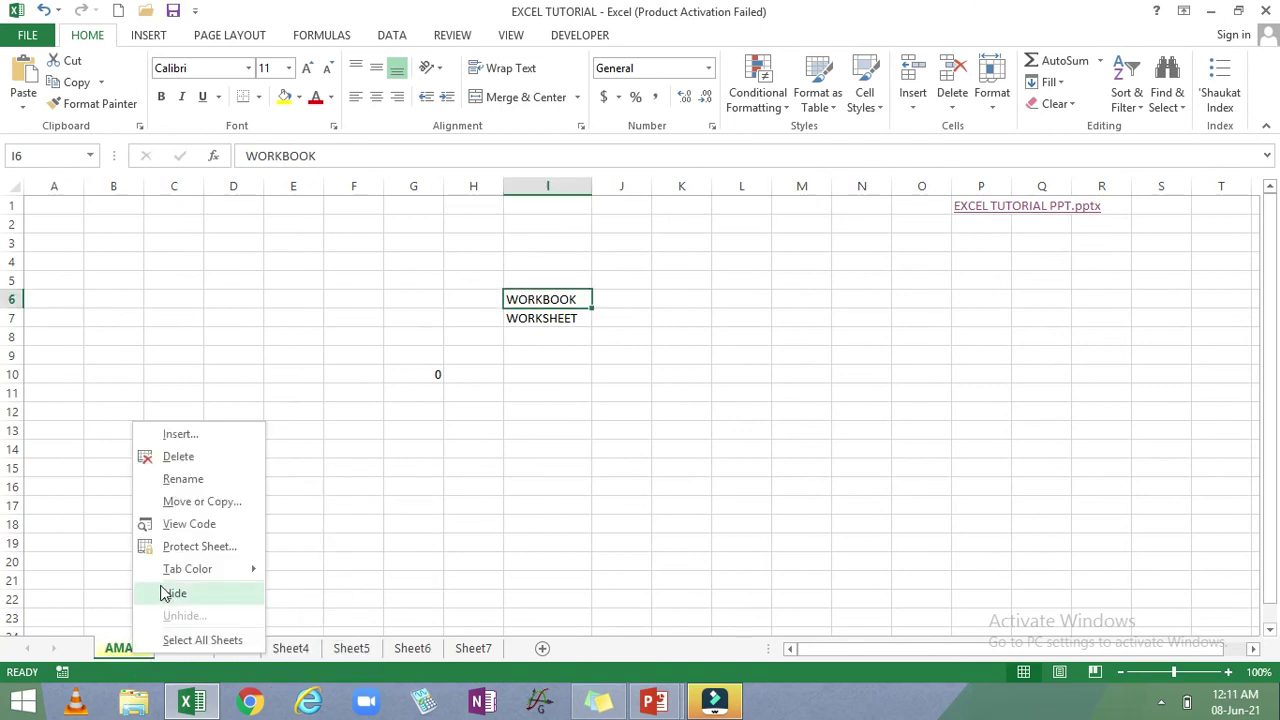
pyautogui.moveTo(183, 570)
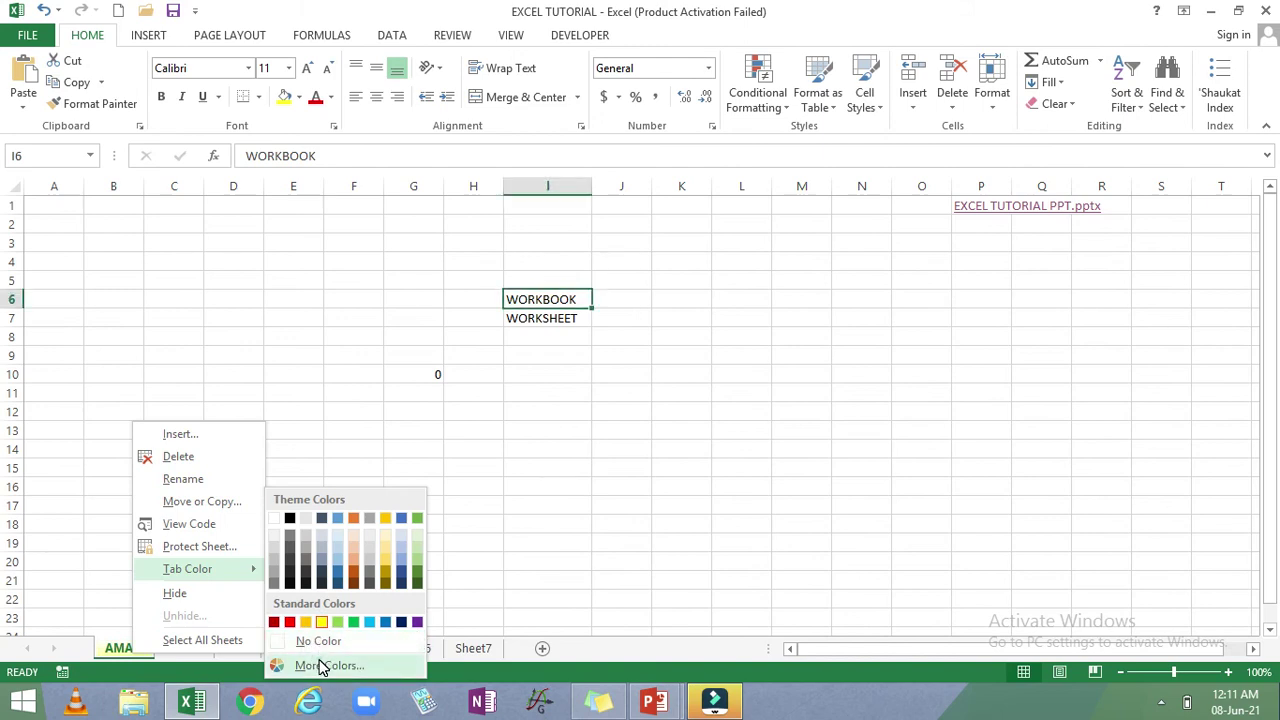
pyautogui.click(322, 664)
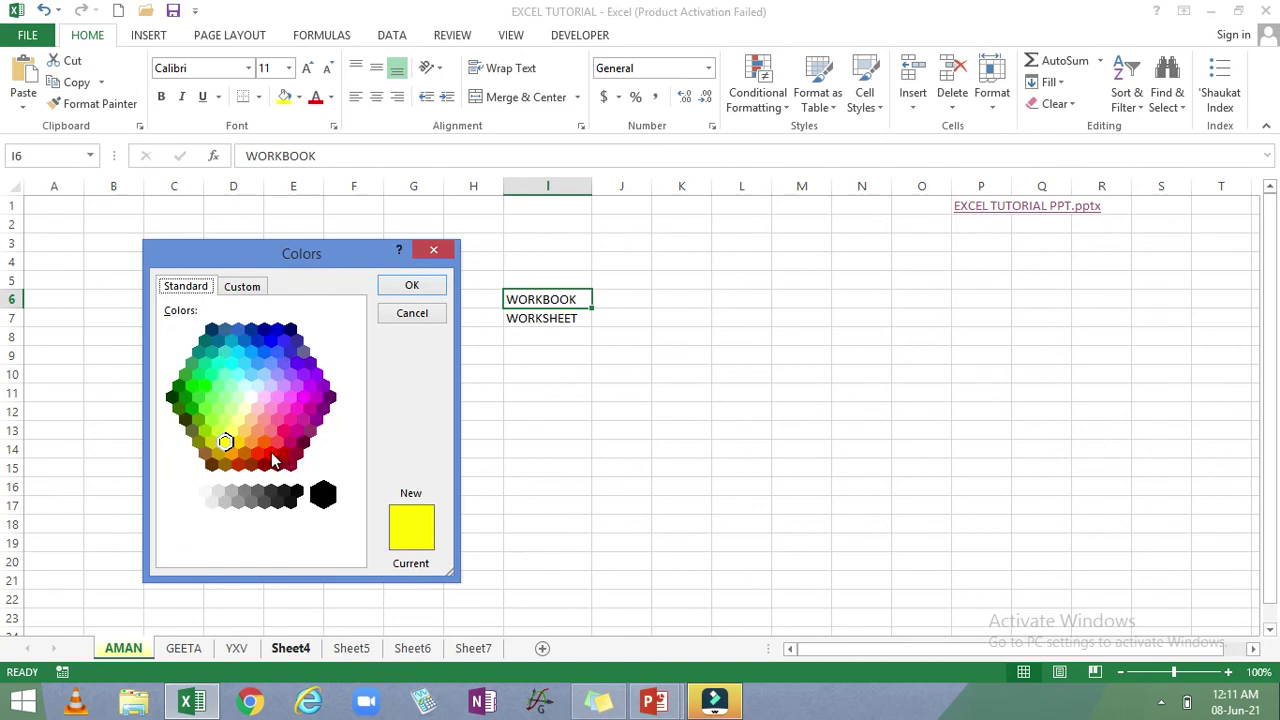
pyautogui.click(243, 292)
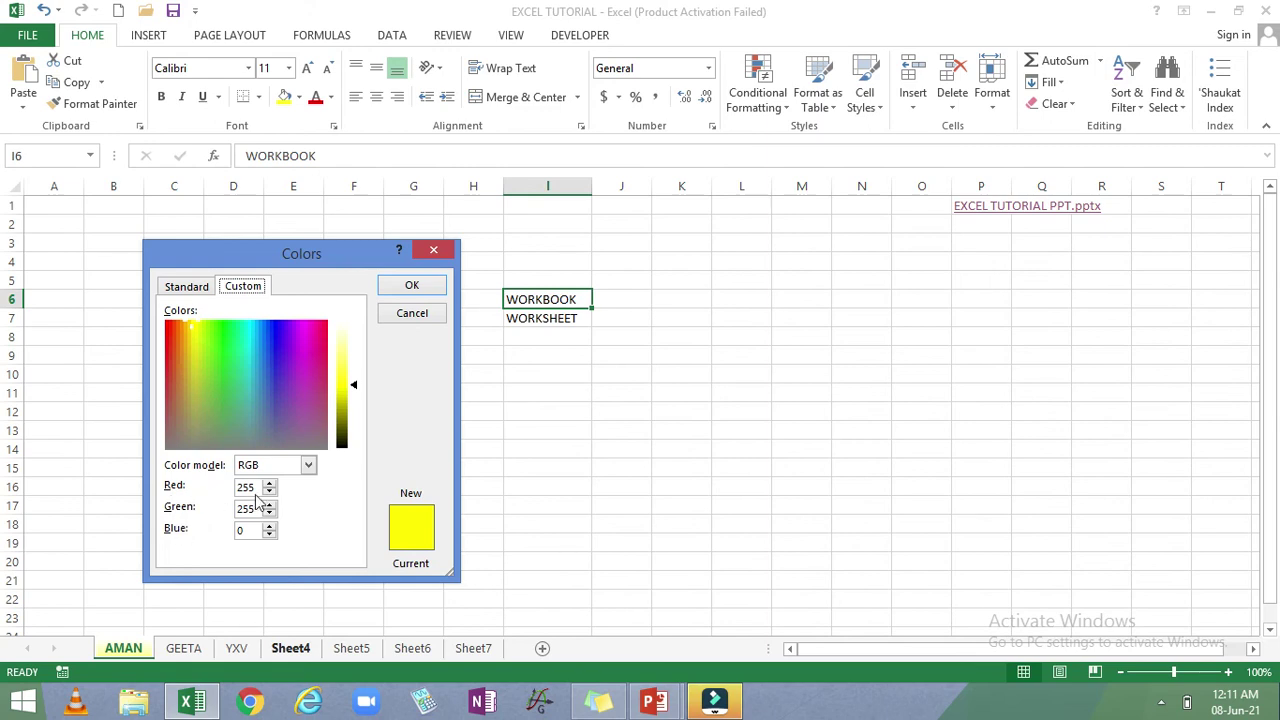
pyautogui.click(225, 412)
pyautogui.click(226, 369)
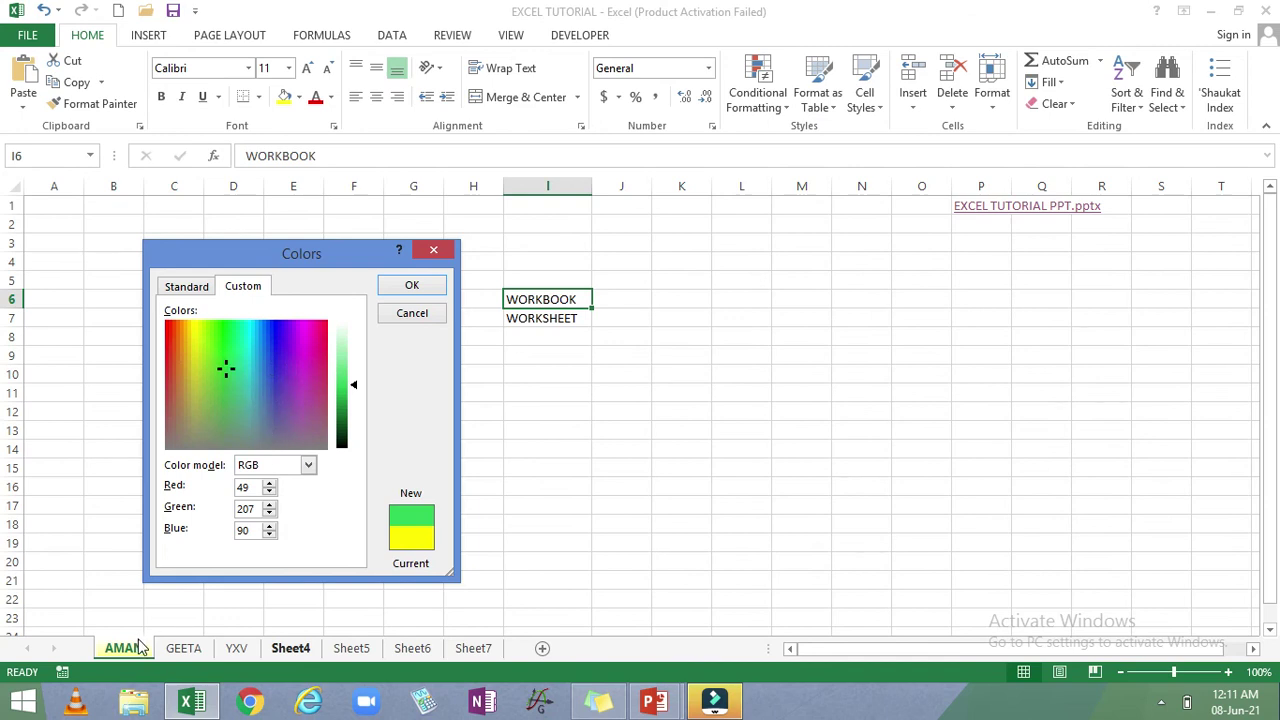
pyautogui.click(440, 250)
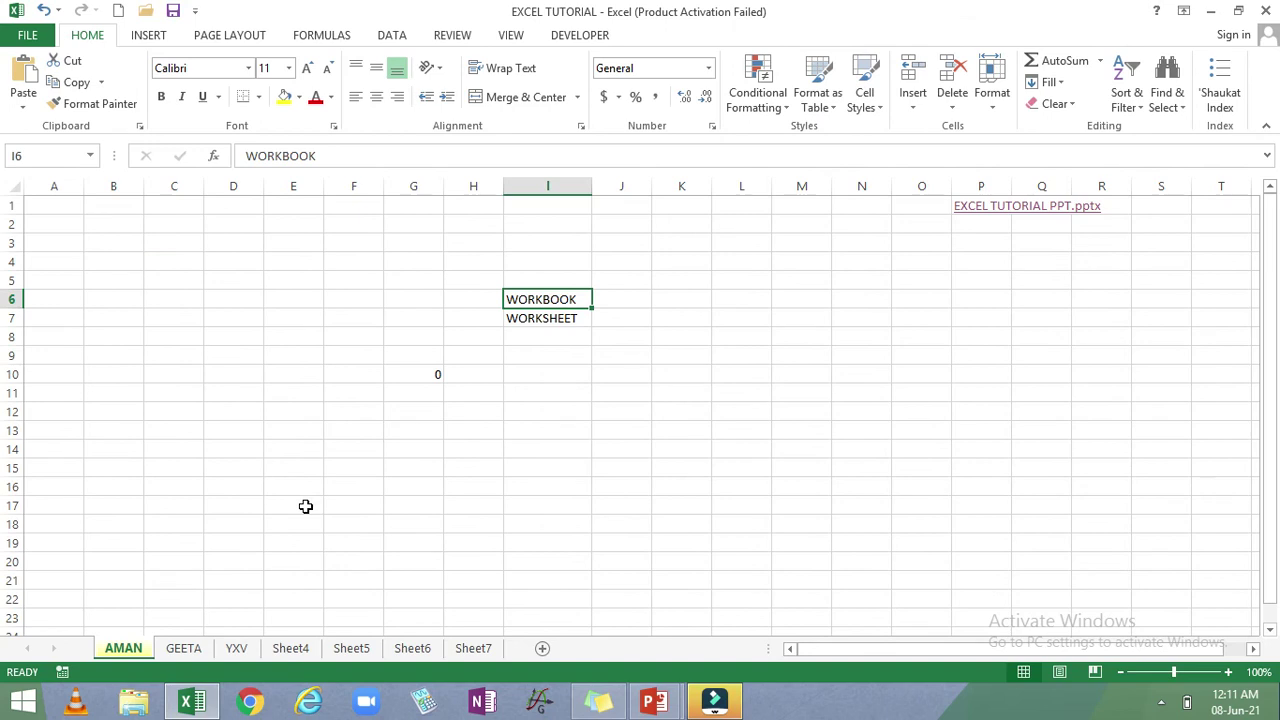
# - Set the second sheet's tab color to standard yellow
pyautogui.click(172, 650)
pyautogui.rightClick(172, 650)
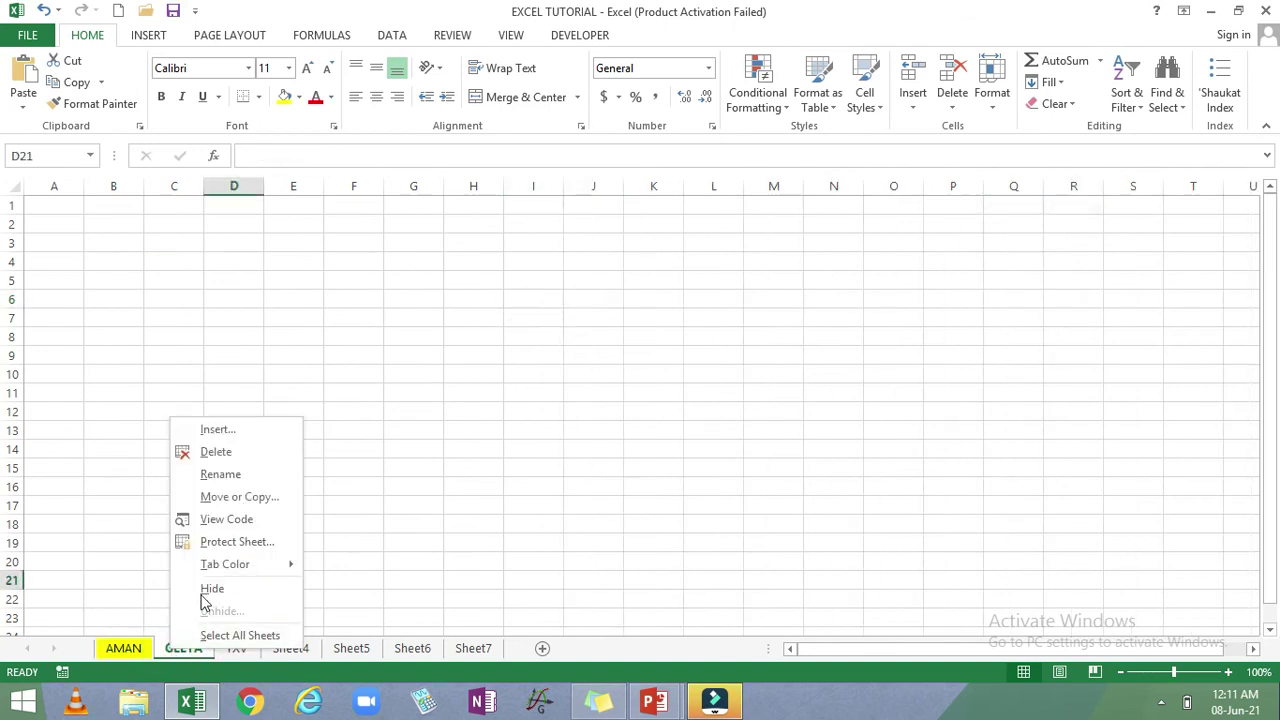
pyautogui.moveTo(222, 566)
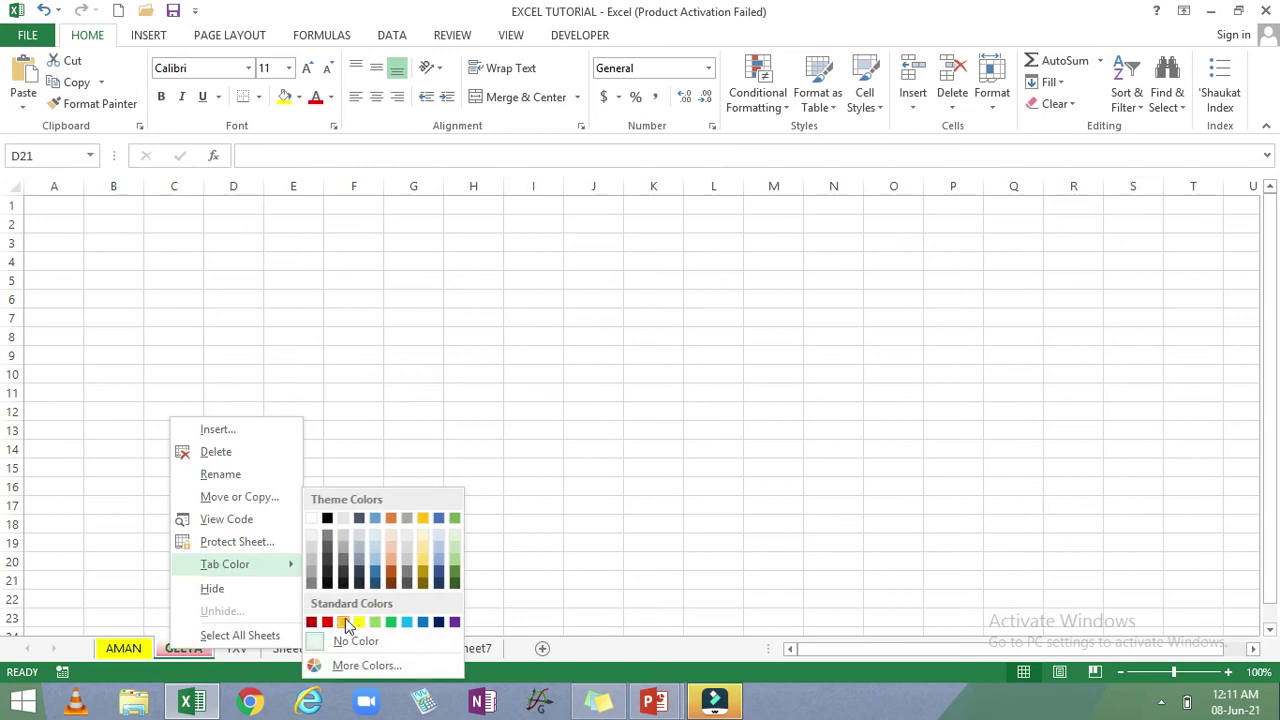
pyautogui.click(375, 622)
# - Insert a new blank worksheet in front of the second sheet using the Insert dialog
pyautogui.rightClick(190, 652)
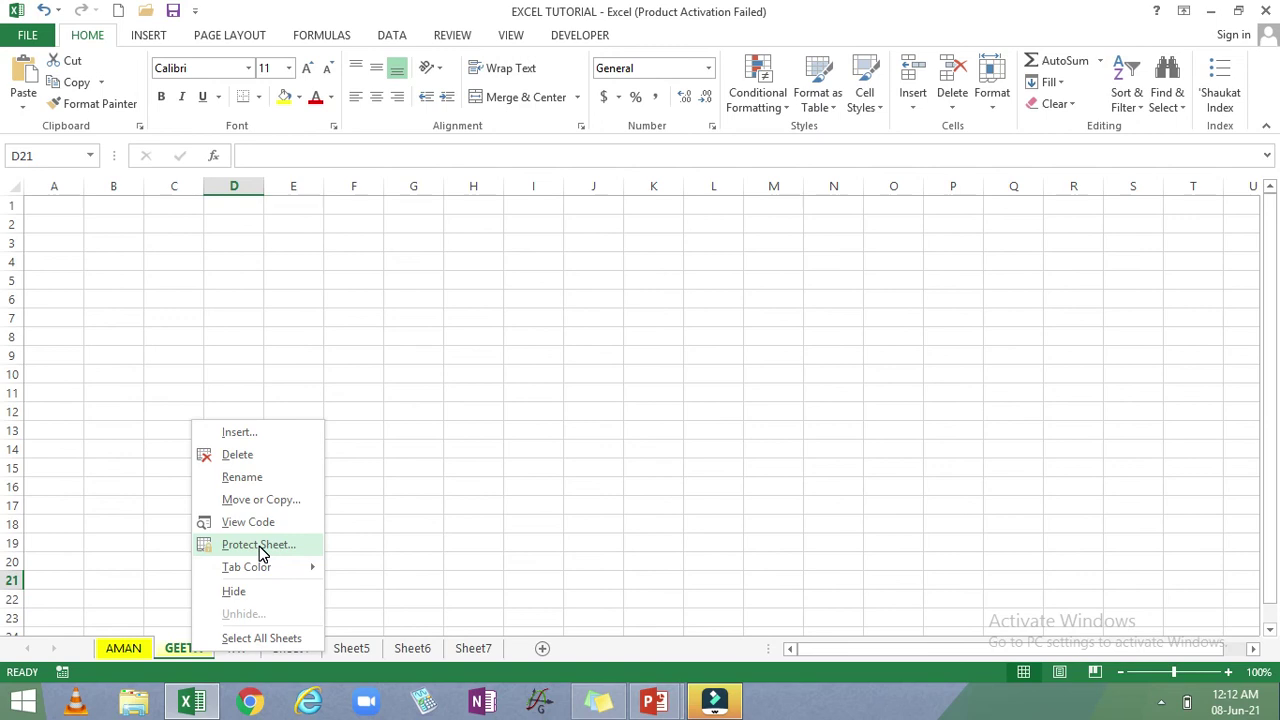
pyautogui.click(240, 436)
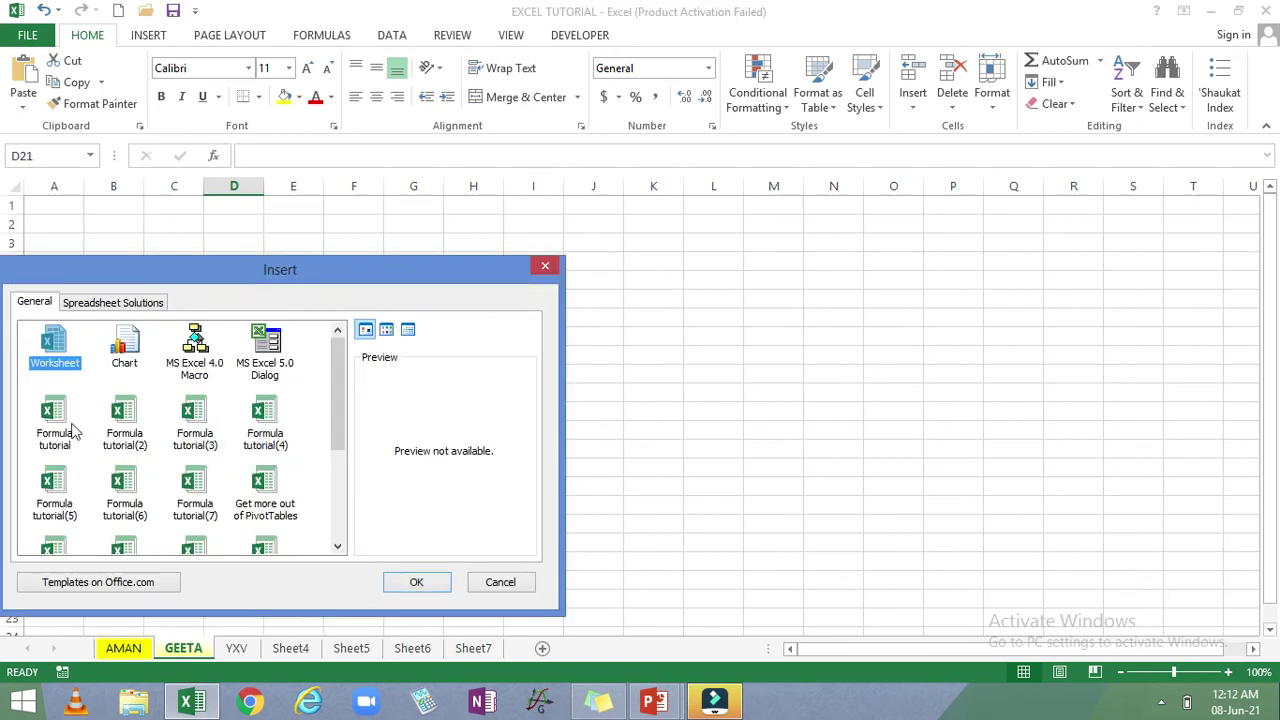
pyautogui.doubleClick(42, 352)
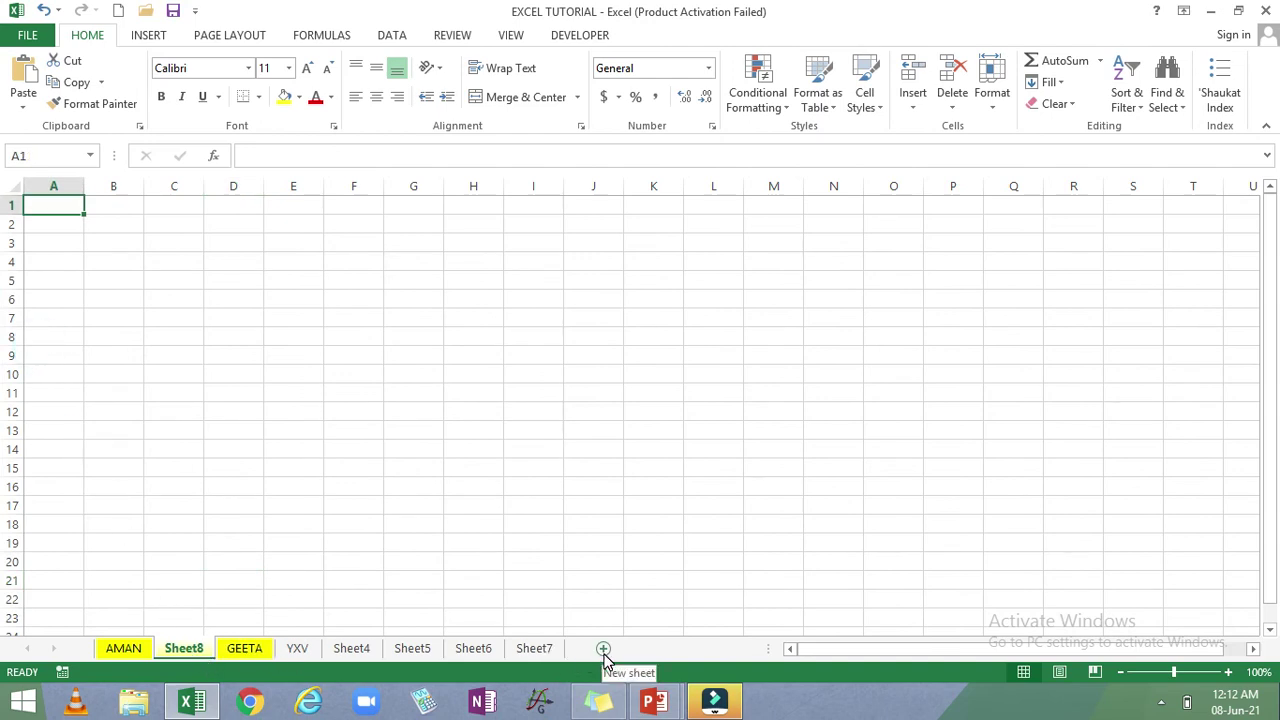
# - Show the Move or Copy options for the first sheet and close them without moving anything
pyautogui.click(122, 648)
pyautogui.rightClick(124, 648)
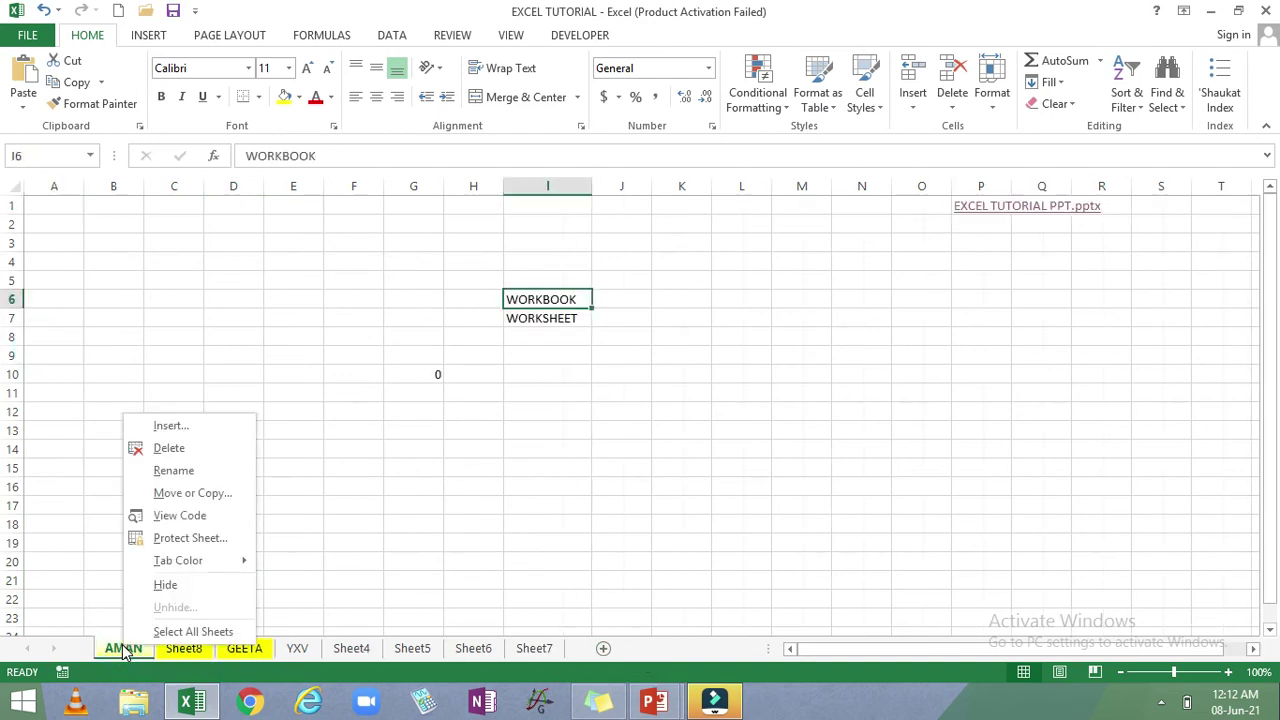
pyautogui.click(181, 496)
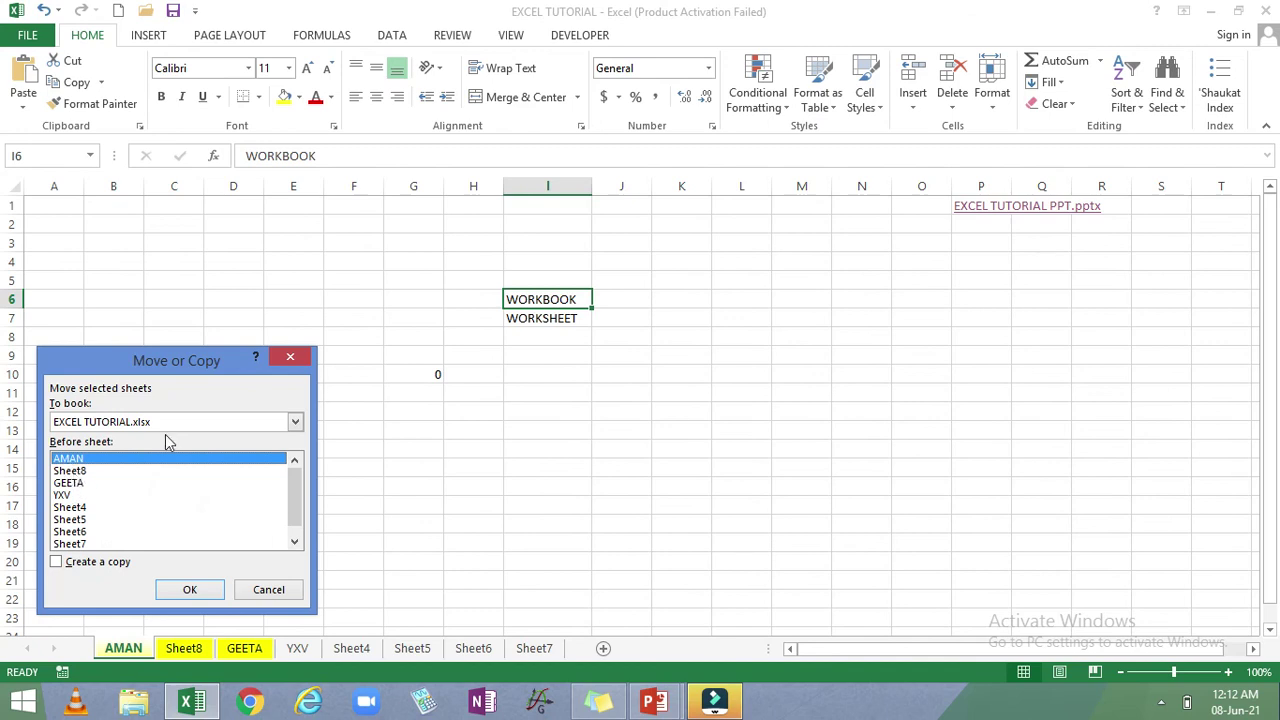
pyautogui.click(290, 358)
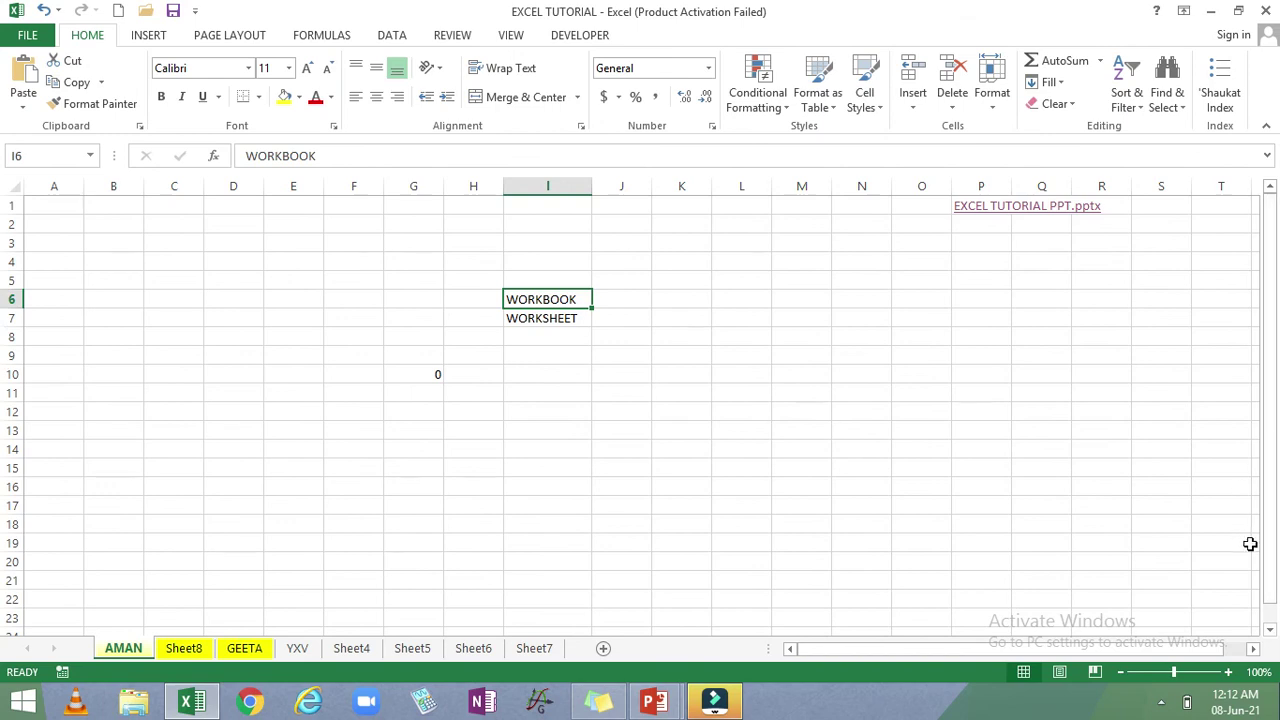
# - Move the active cell from S15 along row 15 to column BV, and return the view to column A
pyautogui.moveTo(1278, 393); pyautogui.dragTo(1272, 348)
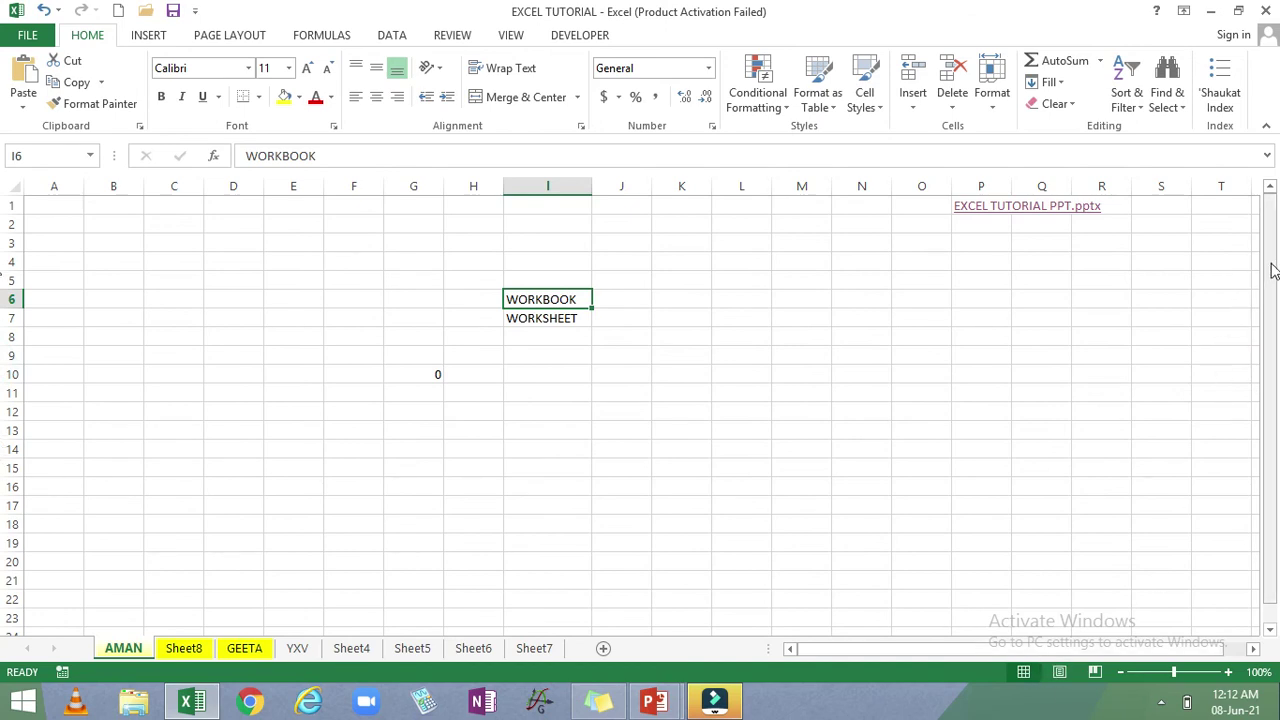
pyautogui.moveTo(1062, 655)
pyautogui.mouseDown()
pyautogui.moveTo(1108, 652)
pyautogui.moveTo(1038, 662)
pyautogui.mouseUp()
pyautogui.click(1014, 472)
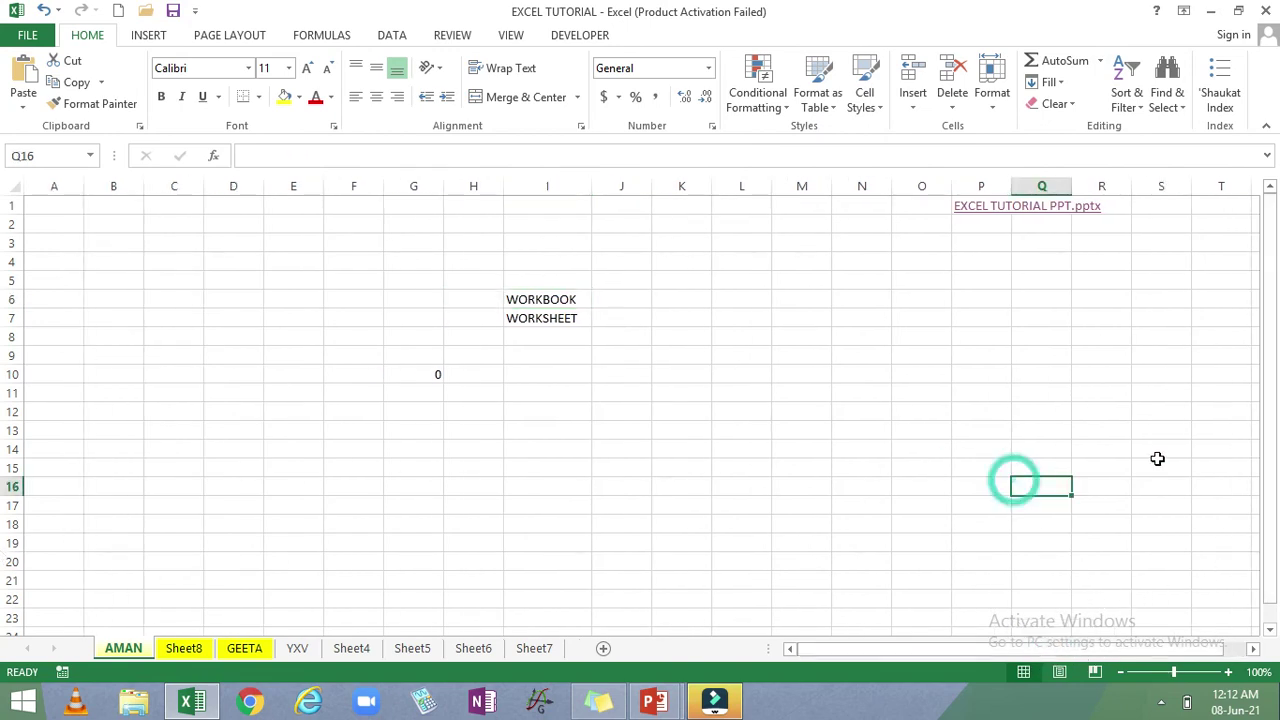
pyautogui.click(1157, 460)
pyautogui.press('Right')
pyautogui.press('Right')
pyautogui.press('Right')
pyautogui.press('Right')
pyautogui.press('Right')
pyautogui.press('Right')
pyautogui.press('Right')
pyautogui.press('Right')
pyautogui.press('Right')
pyautogui.press('Right')
pyautogui.press('Right')
pyautogui.press('Right')
pyautogui.press('Right')
pyautogui.press('Right')
pyautogui.press('Right')
pyautogui.press('Right')
pyautogui.press('Right')
pyautogui.press('Right')
pyautogui.press('Right')
pyautogui.press('Right')
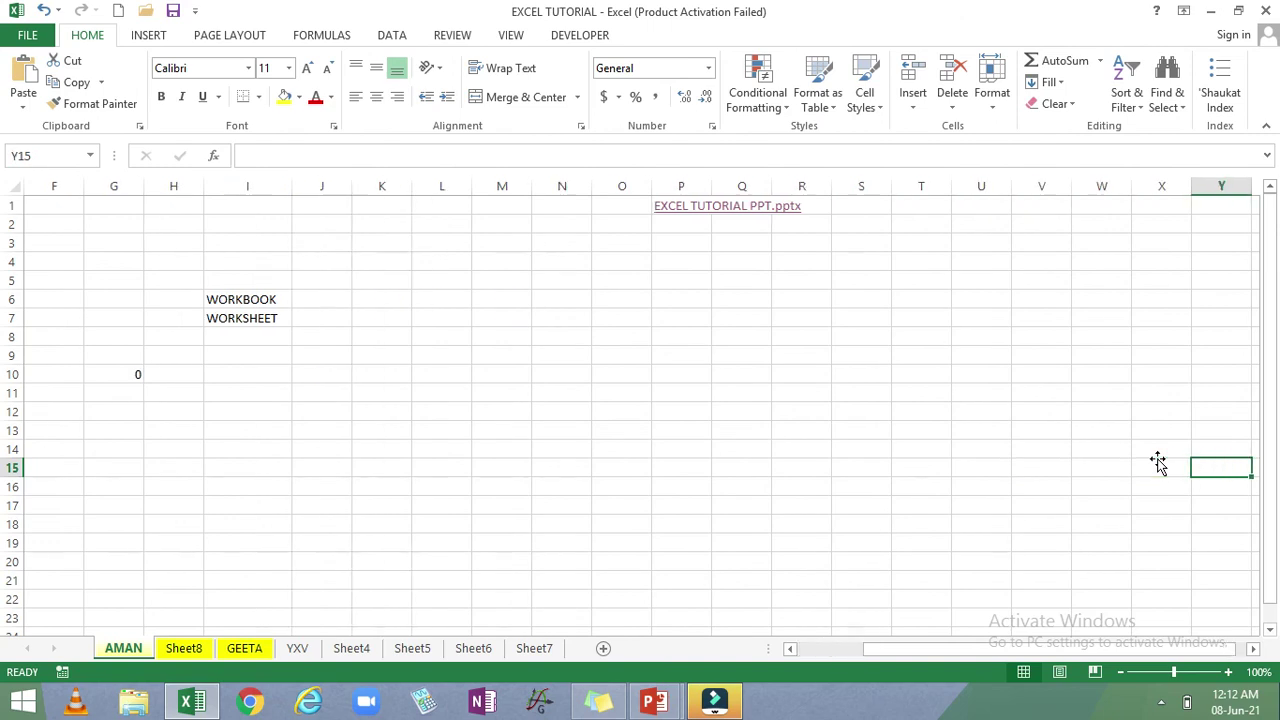
pyautogui.press('Right')
pyautogui.press('Right')
pyautogui.press('Right')
pyautogui.press('Right')
pyautogui.press('Right')
pyautogui.press('Right')
pyautogui.press('Right')
pyautogui.press('Right')
pyautogui.press('Right')
pyautogui.press('Right')
pyautogui.press('Right')
pyautogui.press('Right')
pyautogui.press('Right')
pyautogui.press('Right')
pyautogui.press('Right')
pyautogui.press('Right')
pyautogui.press('Right')
pyautogui.press('Right')
pyautogui.press('Right')
pyautogui.press('Right')
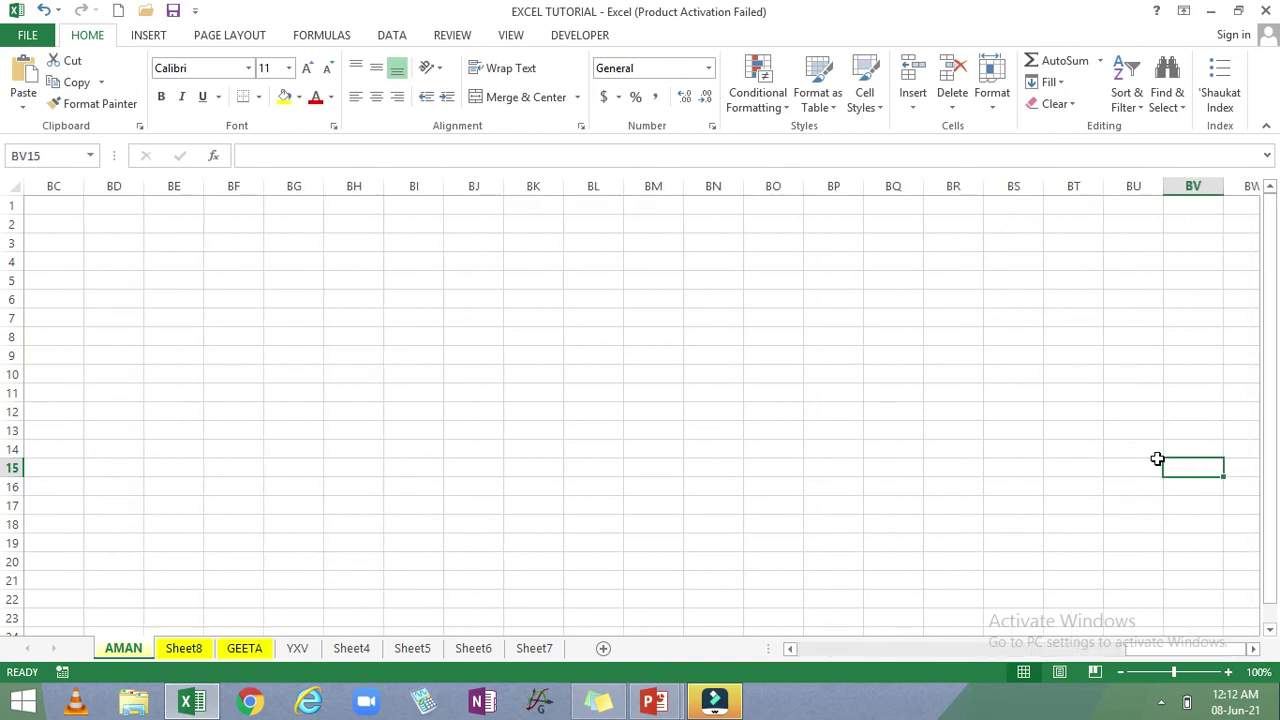
pyautogui.moveTo(1188, 650); pyautogui.dragTo(800, 686)
# - Move the active cell from Q18 down column Q to row 80, and return the view to row 1
pyautogui.click(1201, 261)
pyautogui.click(1068, 543)
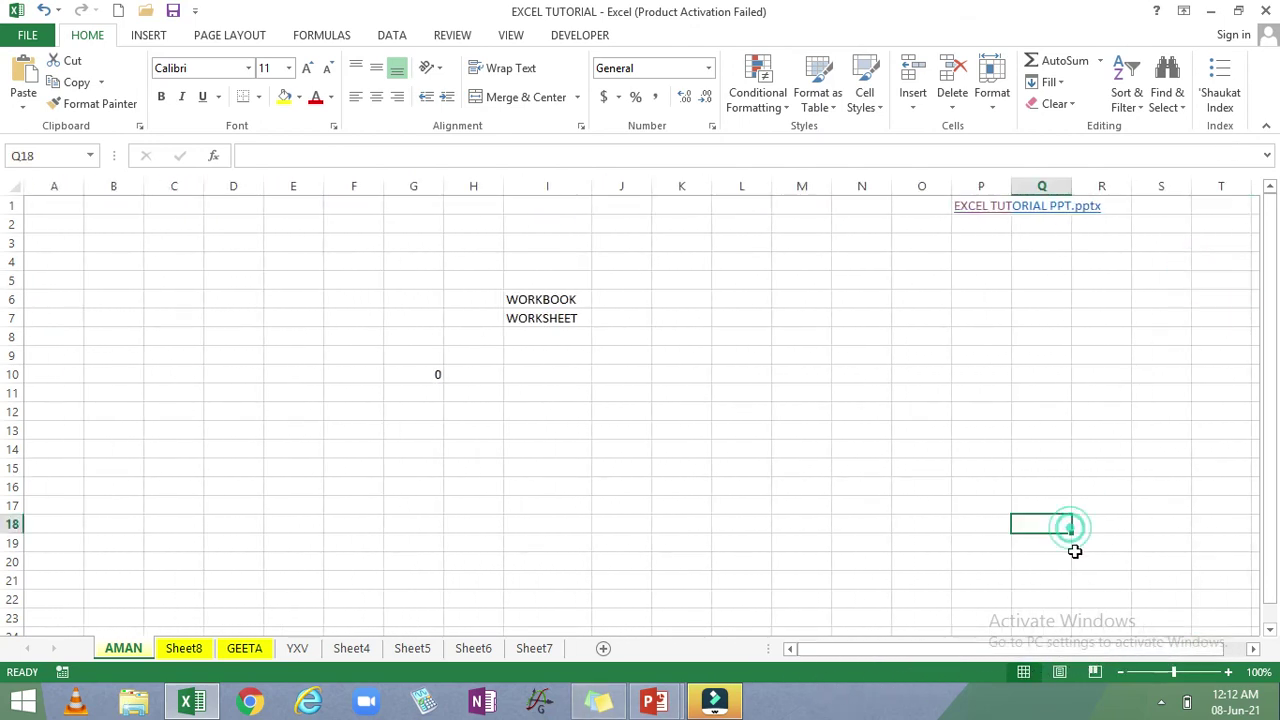
pyautogui.press('Down')
pyautogui.press('Down')
pyautogui.press('Down')
pyautogui.press('Down')
pyautogui.press('Down')
pyautogui.press('Down')
pyautogui.press('Down')
pyautogui.press('Down')
pyautogui.press('Down')
pyautogui.press('Down')
pyautogui.press('Down')
pyautogui.press('Down')
pyautogui.press('Down')
pyautogui.press('Down')
pyautogui.press('Down')
pyautogui.press('Down')
pyautogui.press('Down')
pyautogui.press('Down')
pyautogui.press('Down')
pyautogui.press('Down')
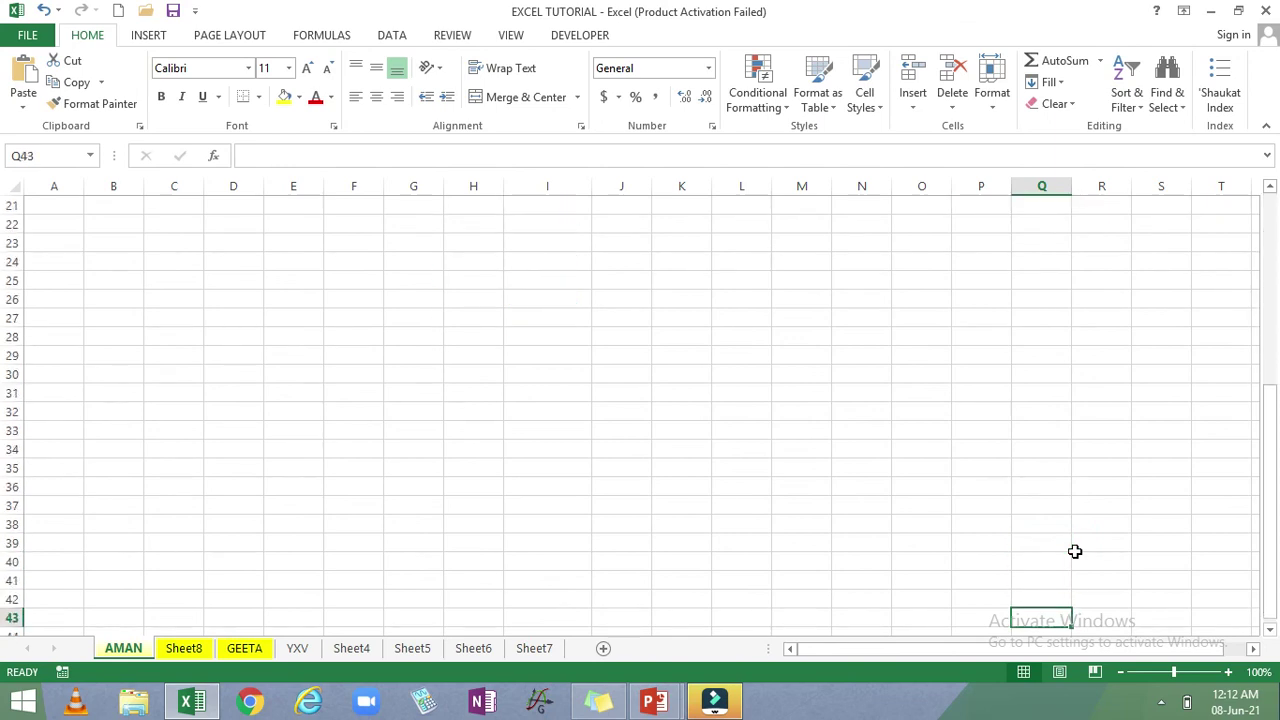
pyautogui.press('Down')
pyautogui.press('Down')
pyautogui.press('Down')
pyautogui.press('Down')
pyautogui.press('Down')
pyautogui.press('Down')
pyautogui.press('Down')
pyautogui.press('Down')
pyautogui.press('Down')
pyautogui.press('Down')
pyautogui.press('Down')
pyautogui.press('Down')
pyautogui.press('Down')
pyautogui.press('Down')
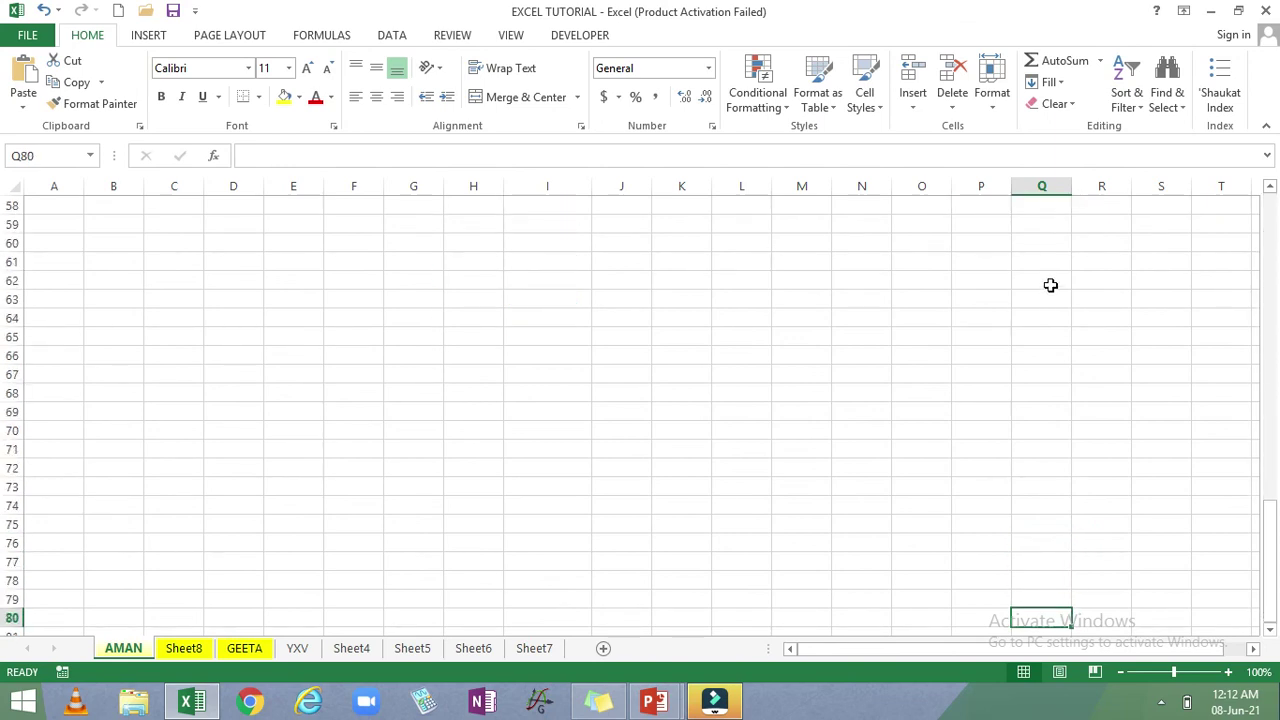
pyautogui.moveTo(1271, 537); pyautogui.dragTo(1266, 222)
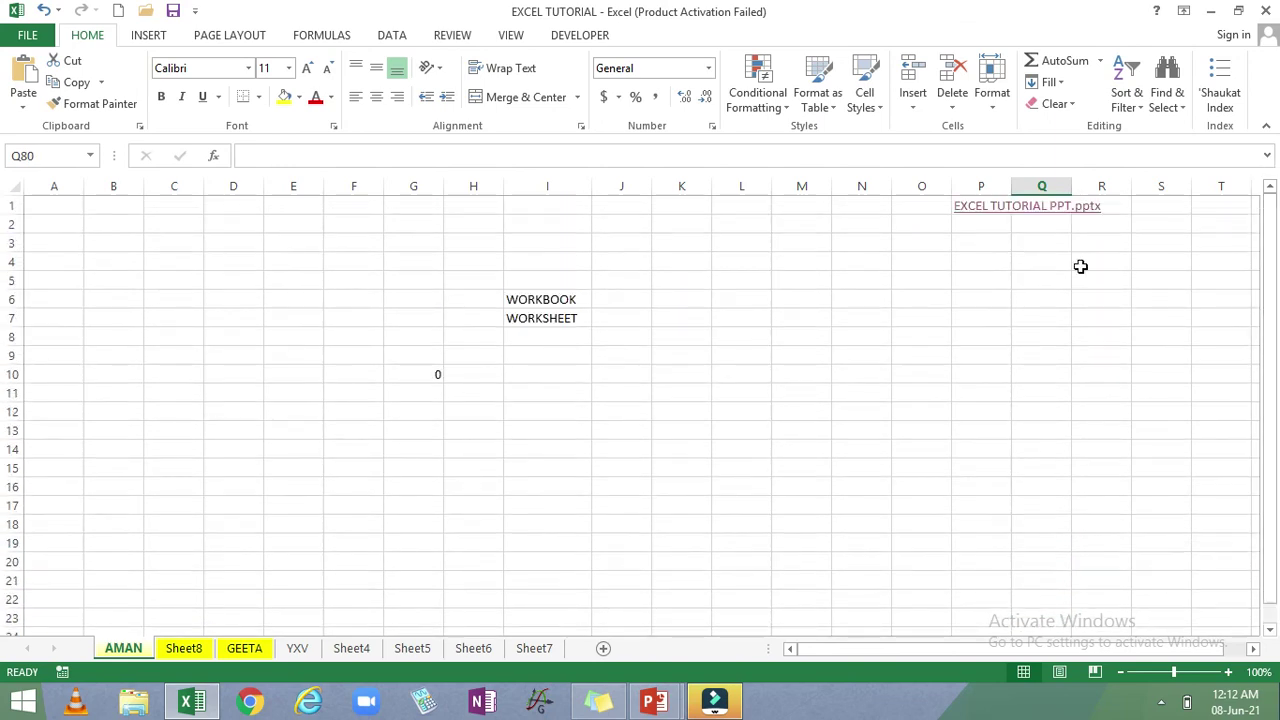
# - Enter MANGO in cell B2
pyautogui.click(640, 454)
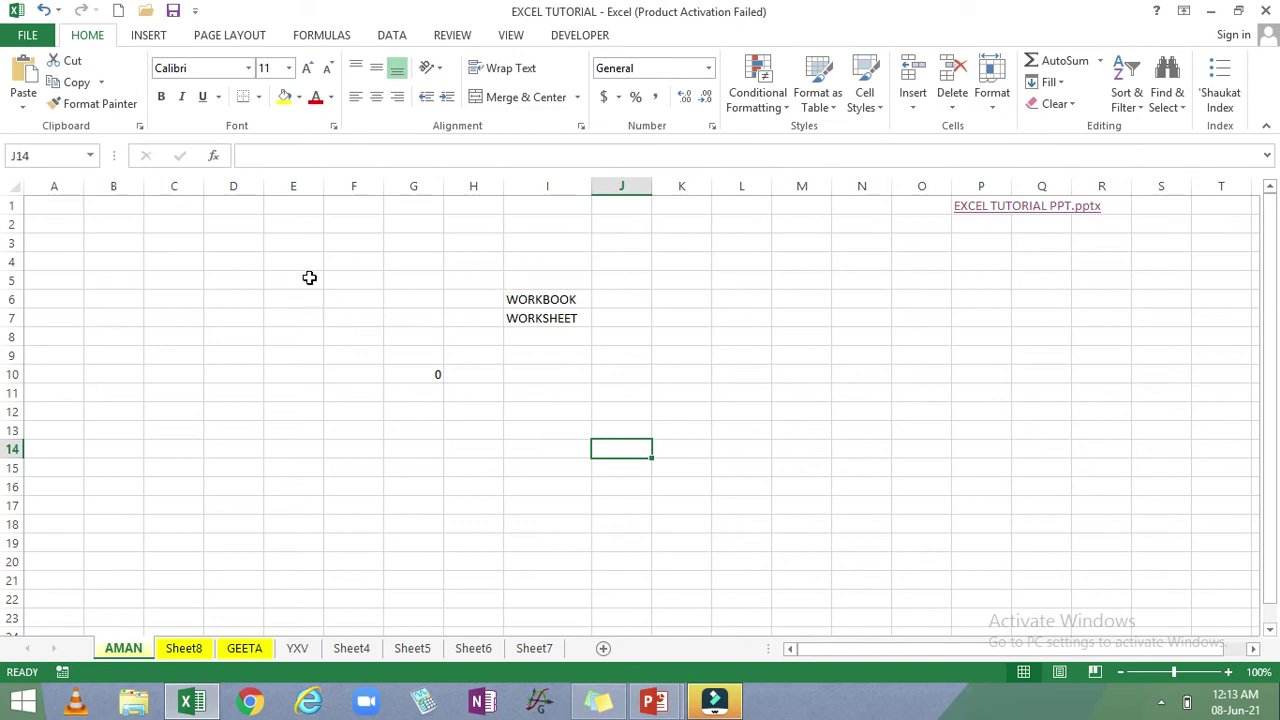
pyautogui.click(122, 224)
pyautogui.click(116, 287)
pyautogui.click(115, 224)
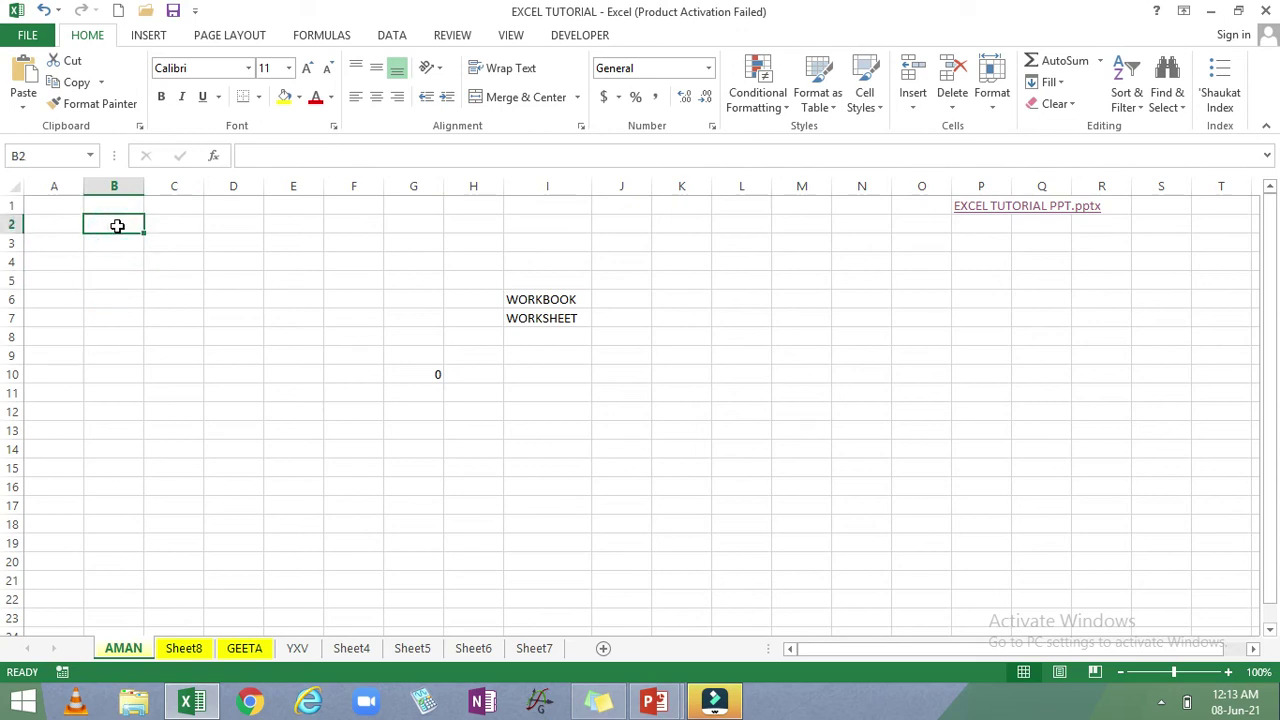
pyautogui.write('MANGO')
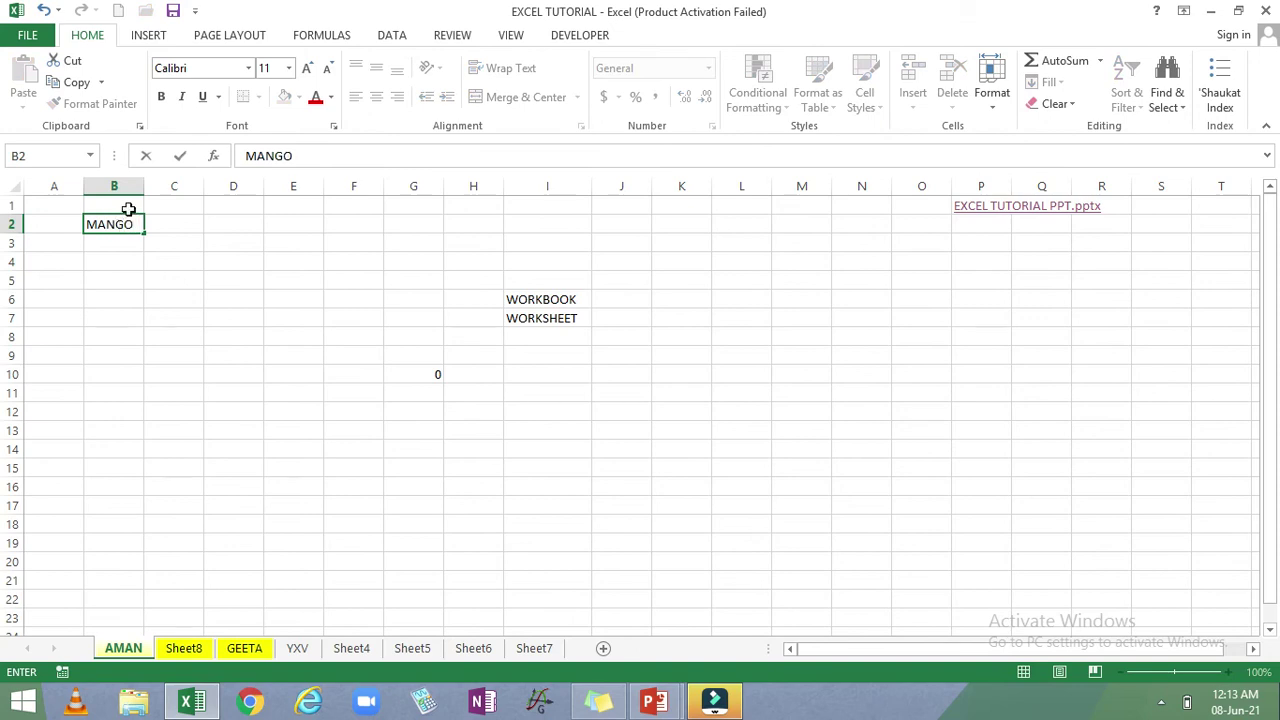
pyautogui.click(134, 278)
# - Demonstrate selecting single cells such as E9 and C9, and the range C4:H5
pyautogui.click(237, 260)
pyautogui.click(280, 332)
pyautogui.click(294, 355)
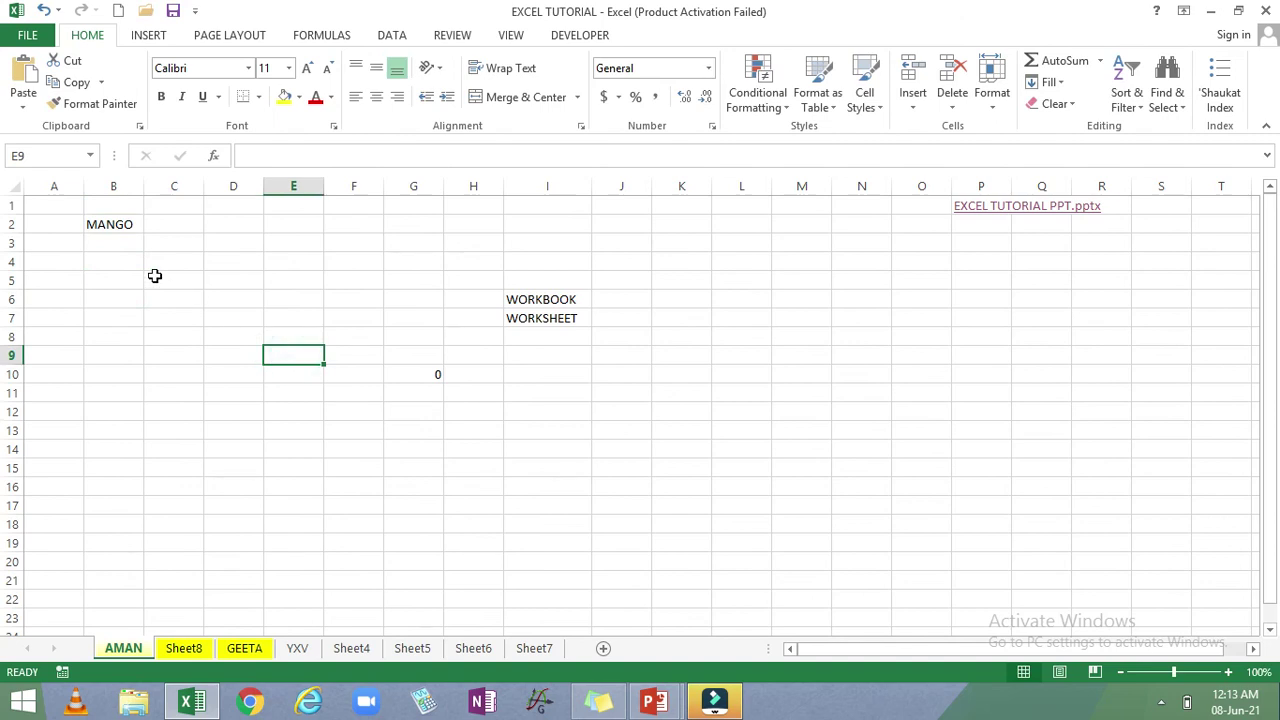
pyautogui.click(174, 356)
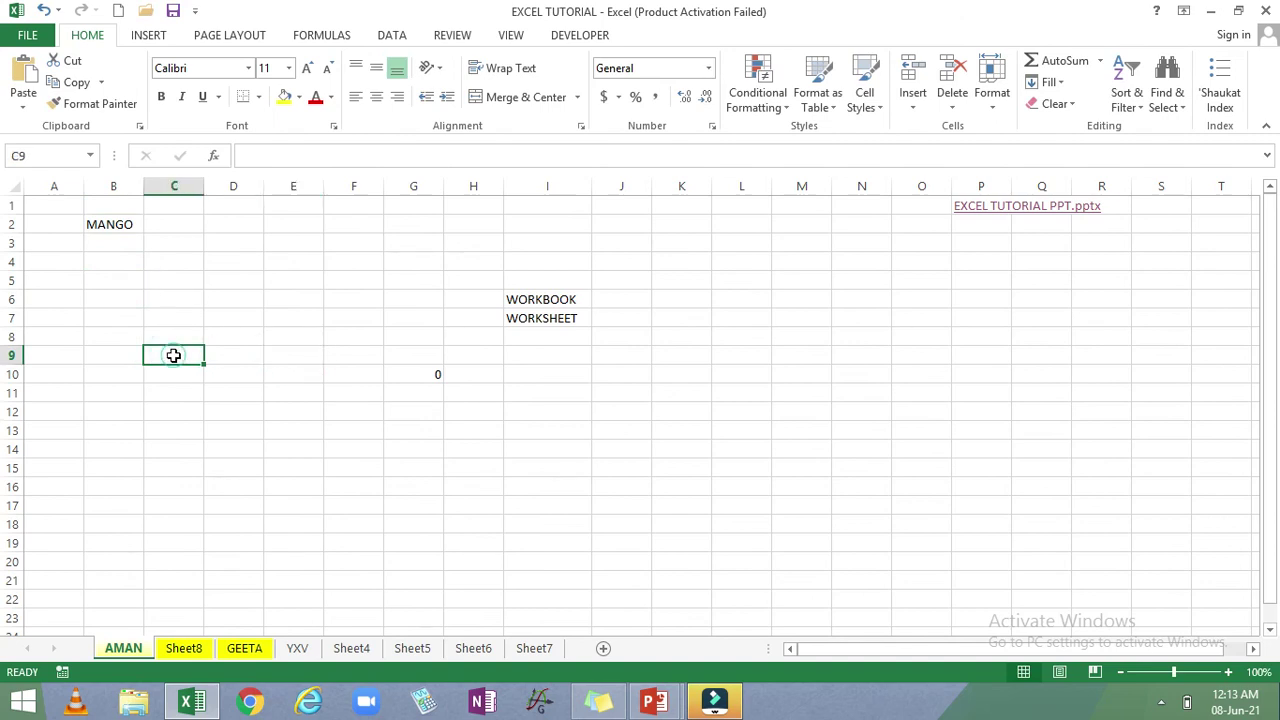
pyautogui.moveTo(180, 260); pyautogui.dragTo(450, 285)
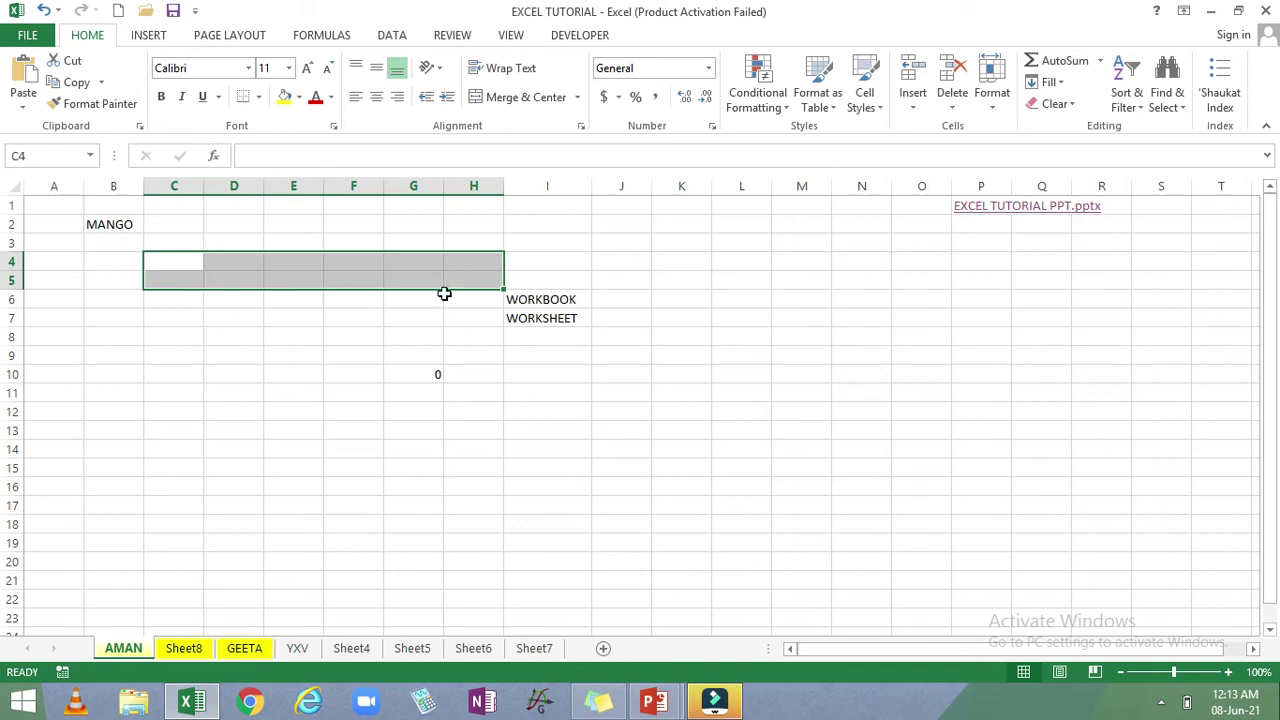
pyautogui.click(329, 425)
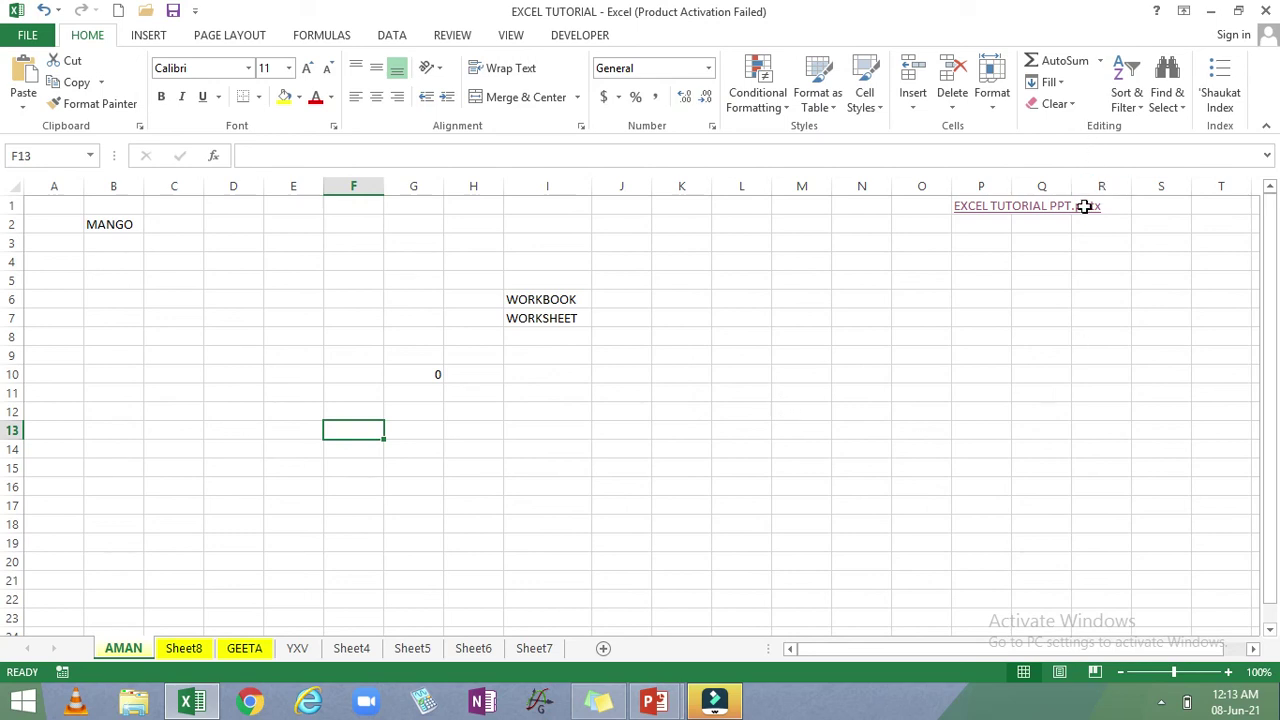
# - Open the linked EXCEL TUTORIAL PPT.pptx slideshow, go to the Basic Lessons slide and advance to the next slide
pyautogui.click(978, 205)
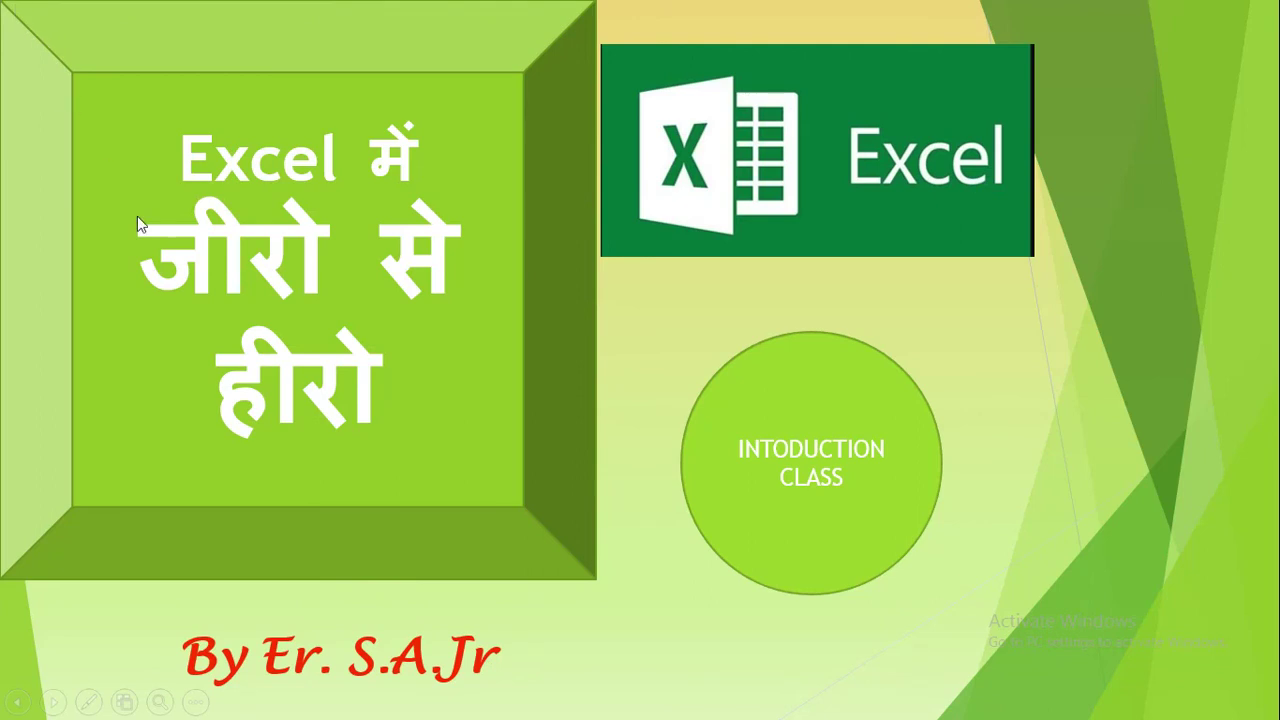
pyautogui.click(125, 703)
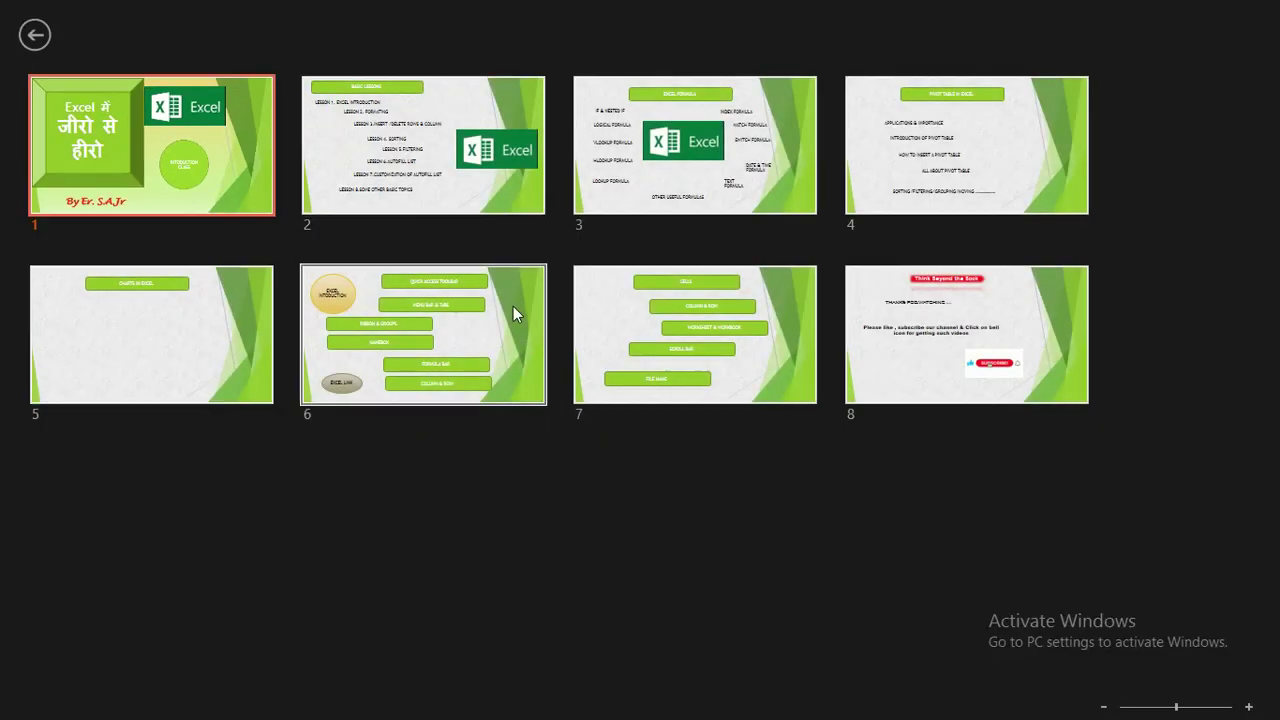
pyautogui.click(380, 138)
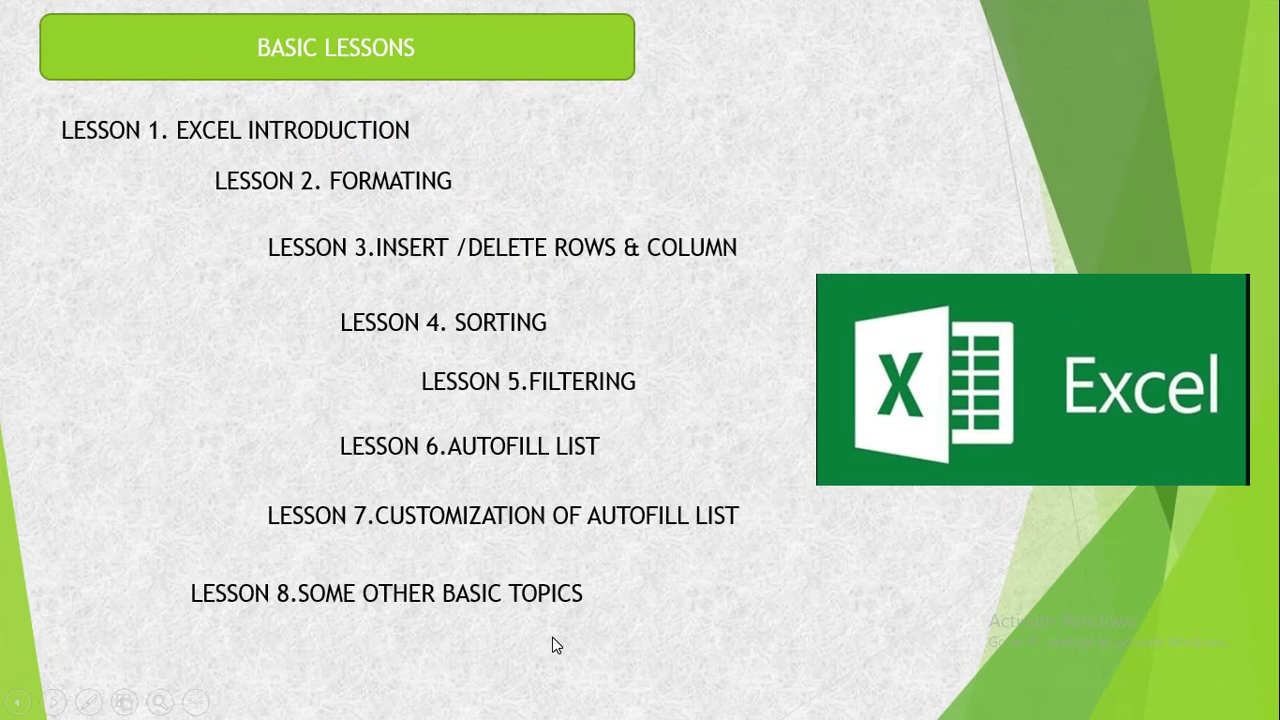
pyautogui.click(556, 633)
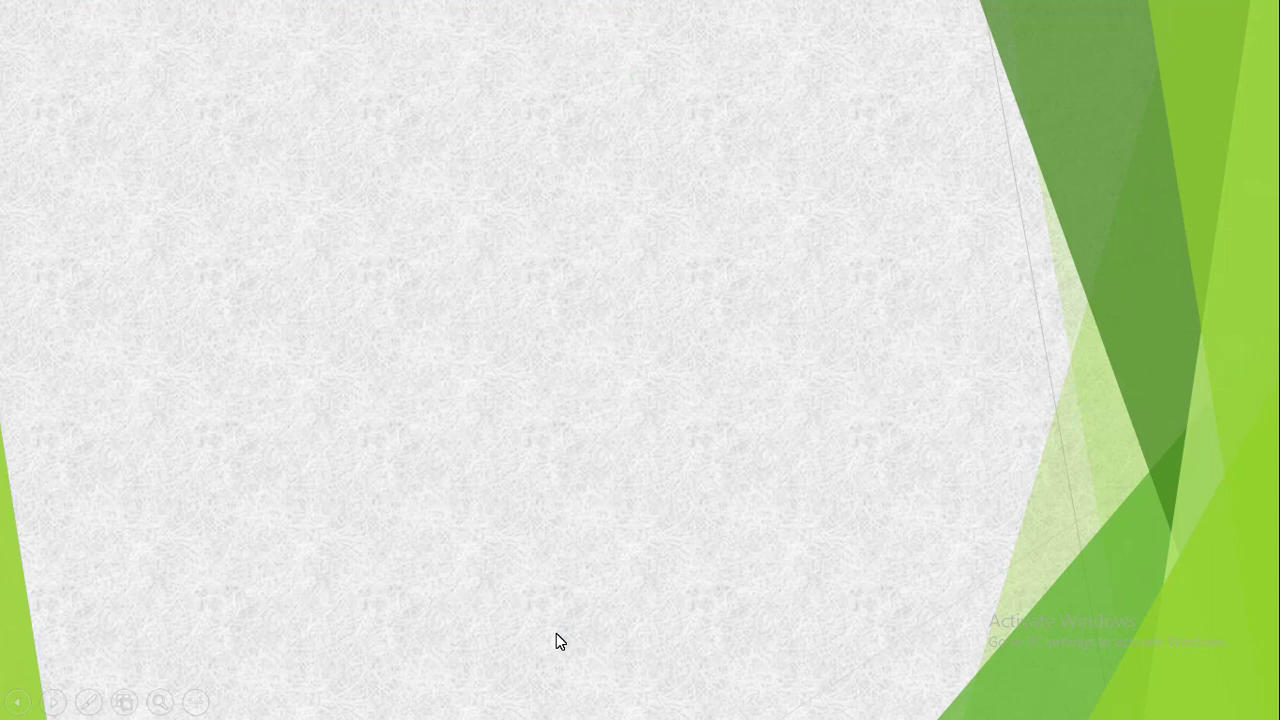